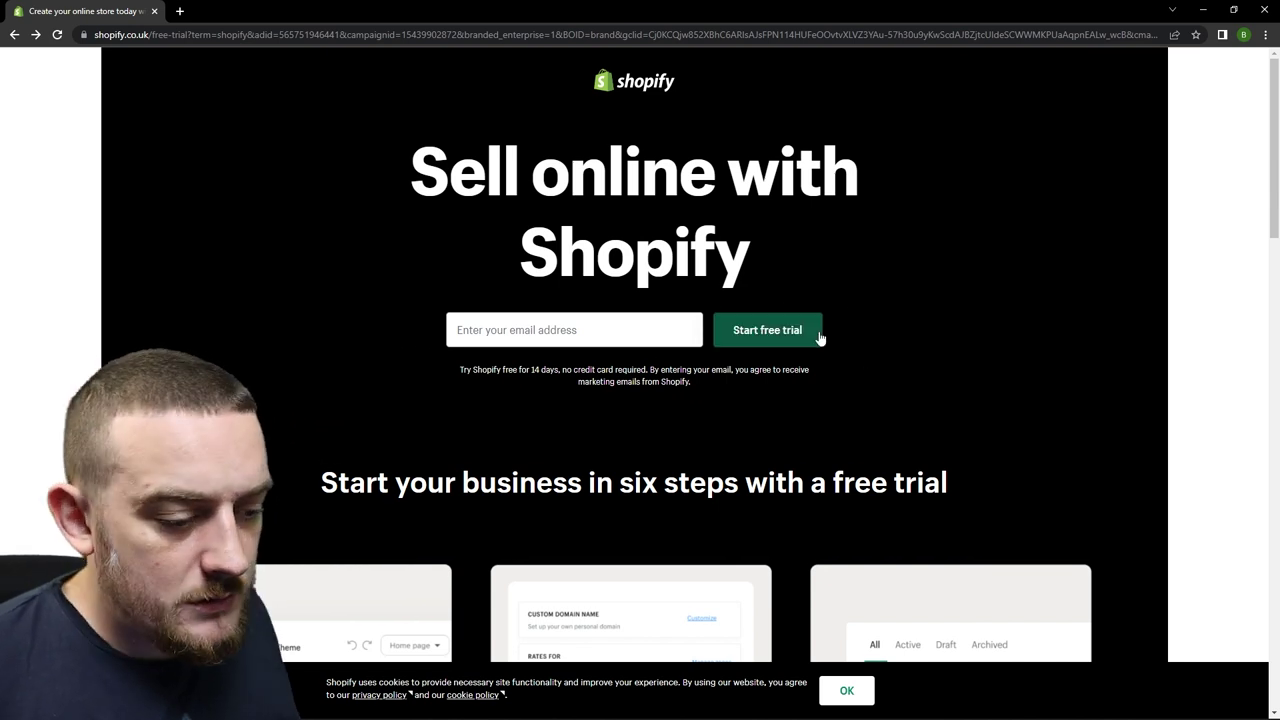
Start the Shopify free trial and continue past the question about current selling status.
left_click(818, 333)
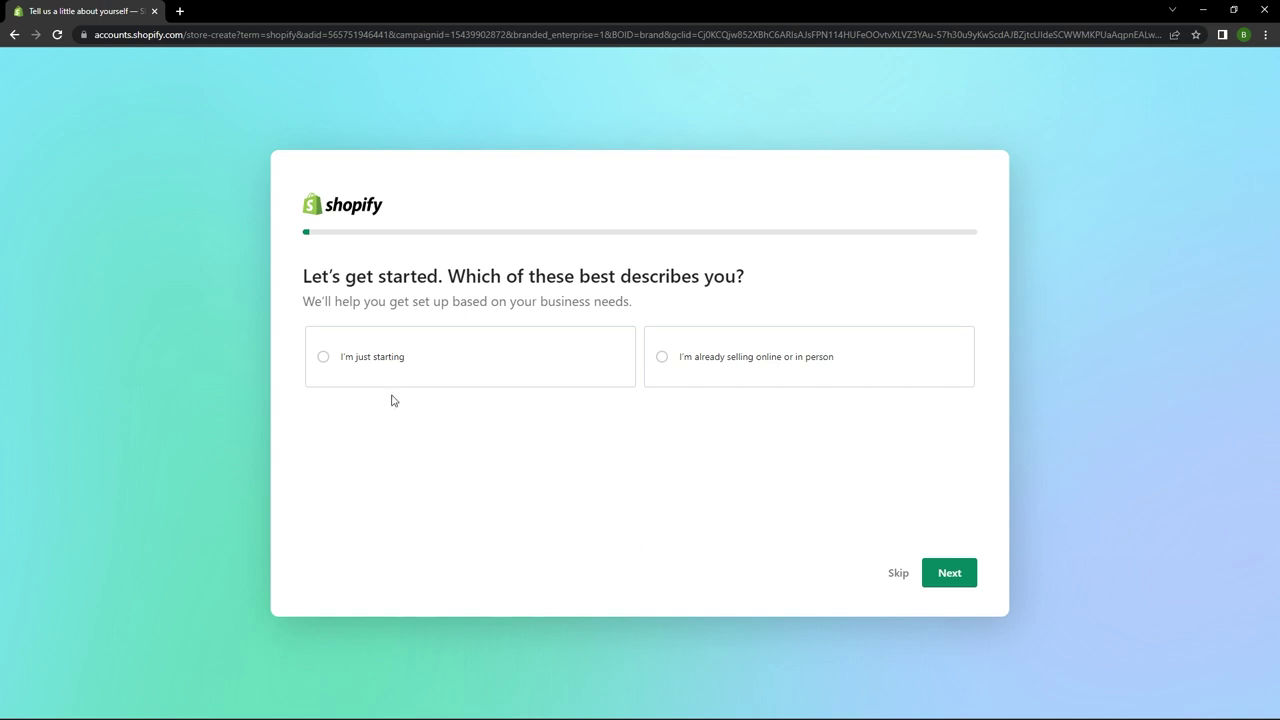
left_click(950, 568)
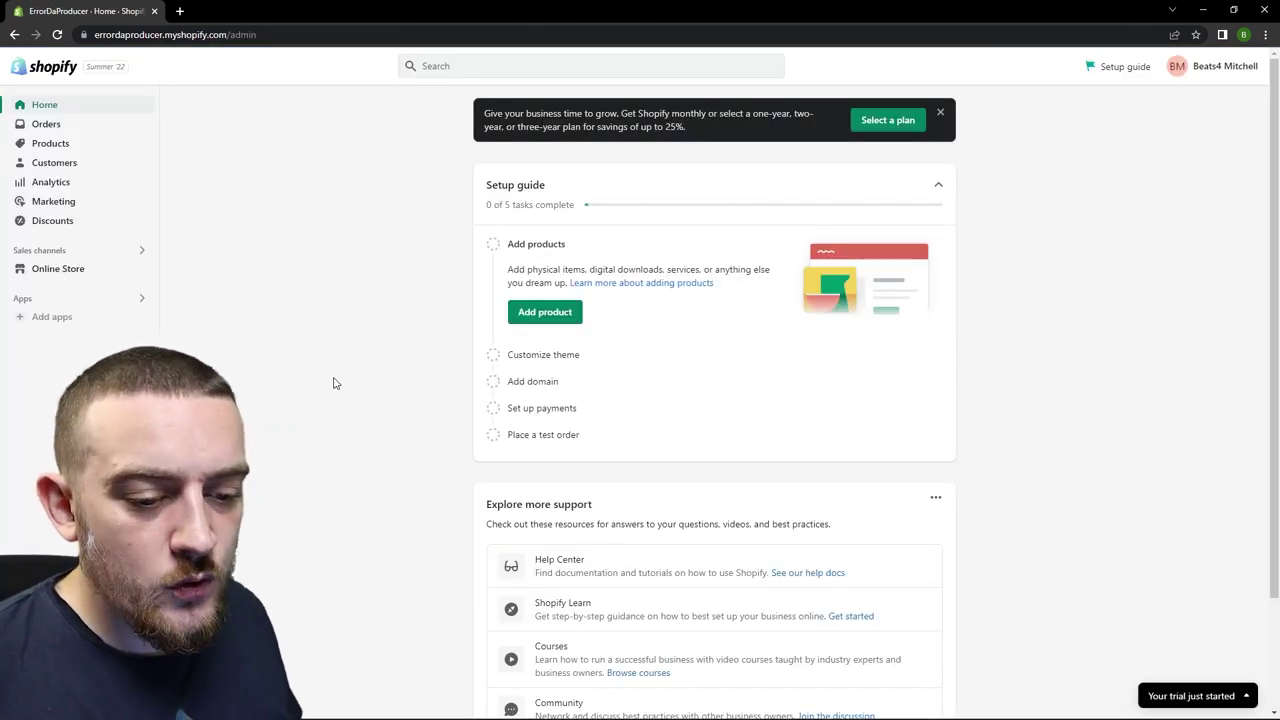
Add the free Craft theme to the online store's theme library.
left_click(65, 270)
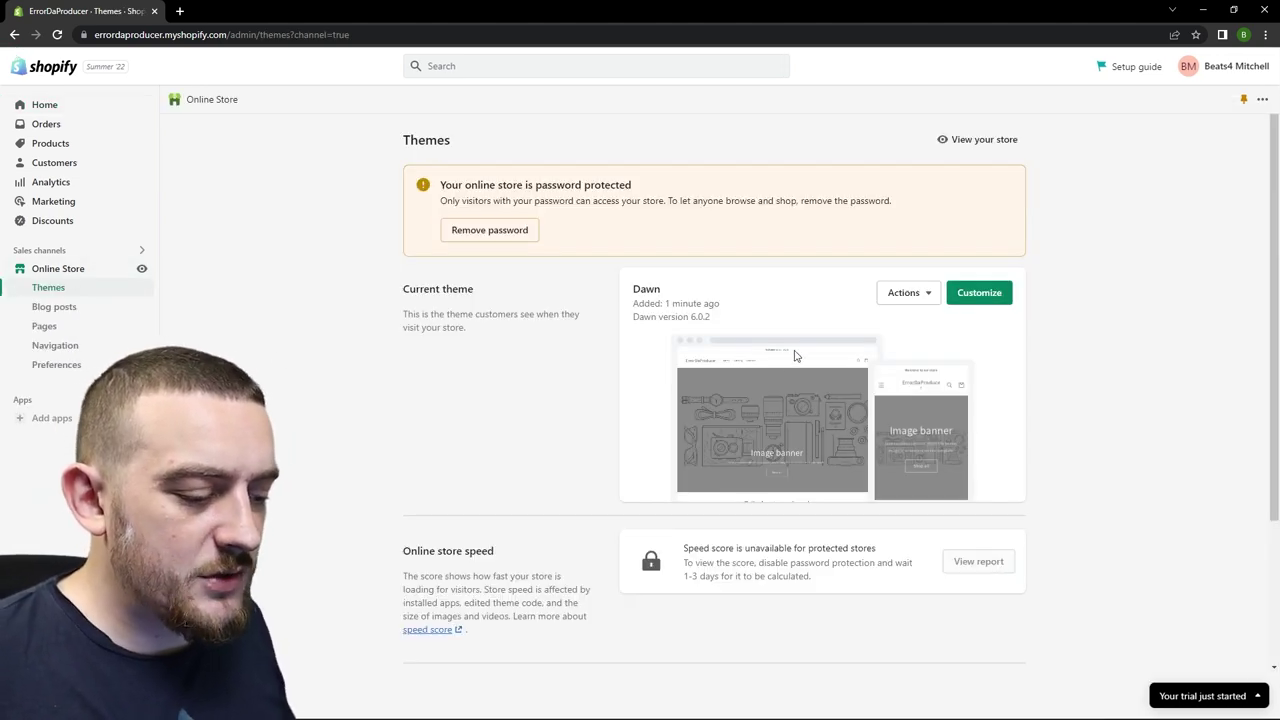
scroll(805, 356, "down", 2)
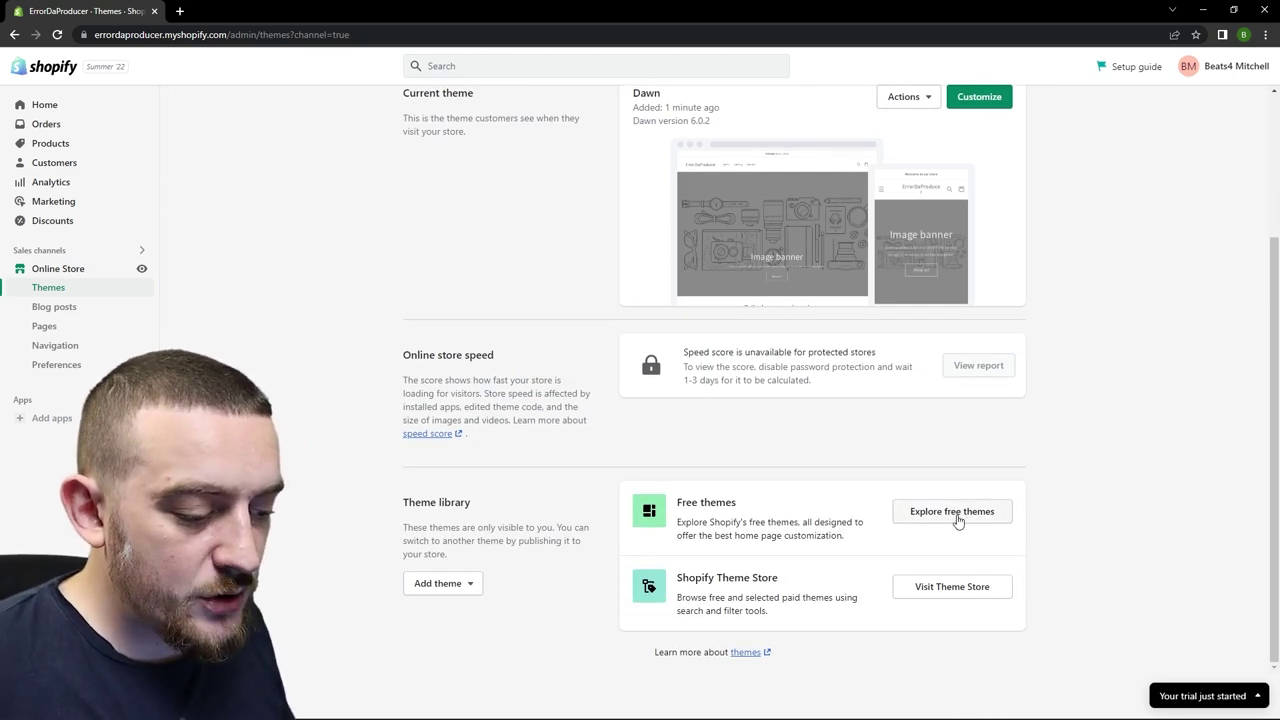
left_click(955, 515)
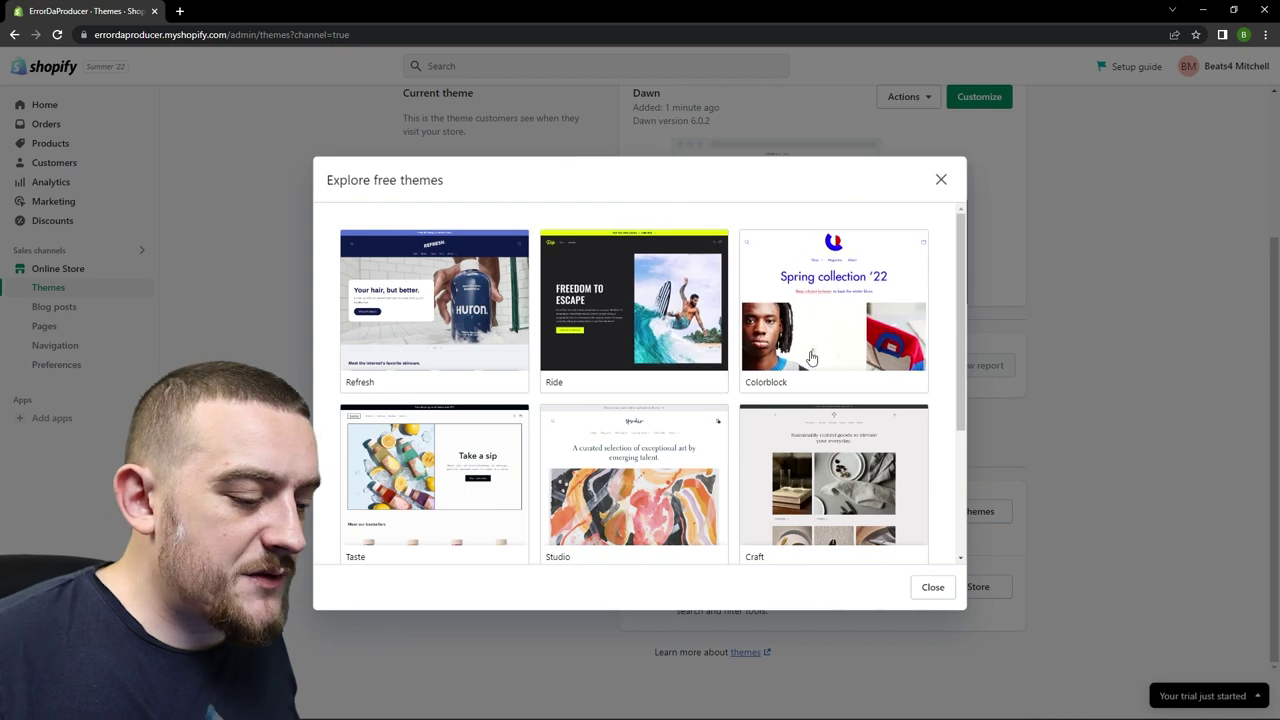
scroll(811, 357, "down", 3)
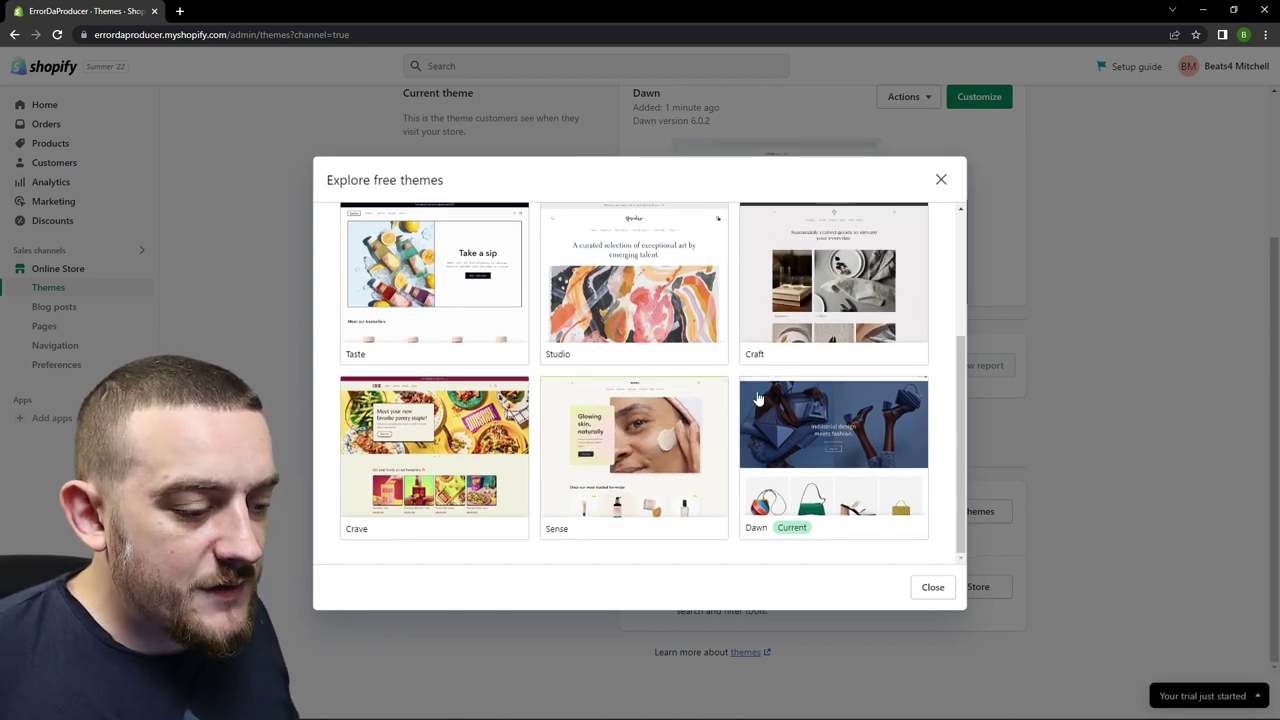
left_click(815, 318)
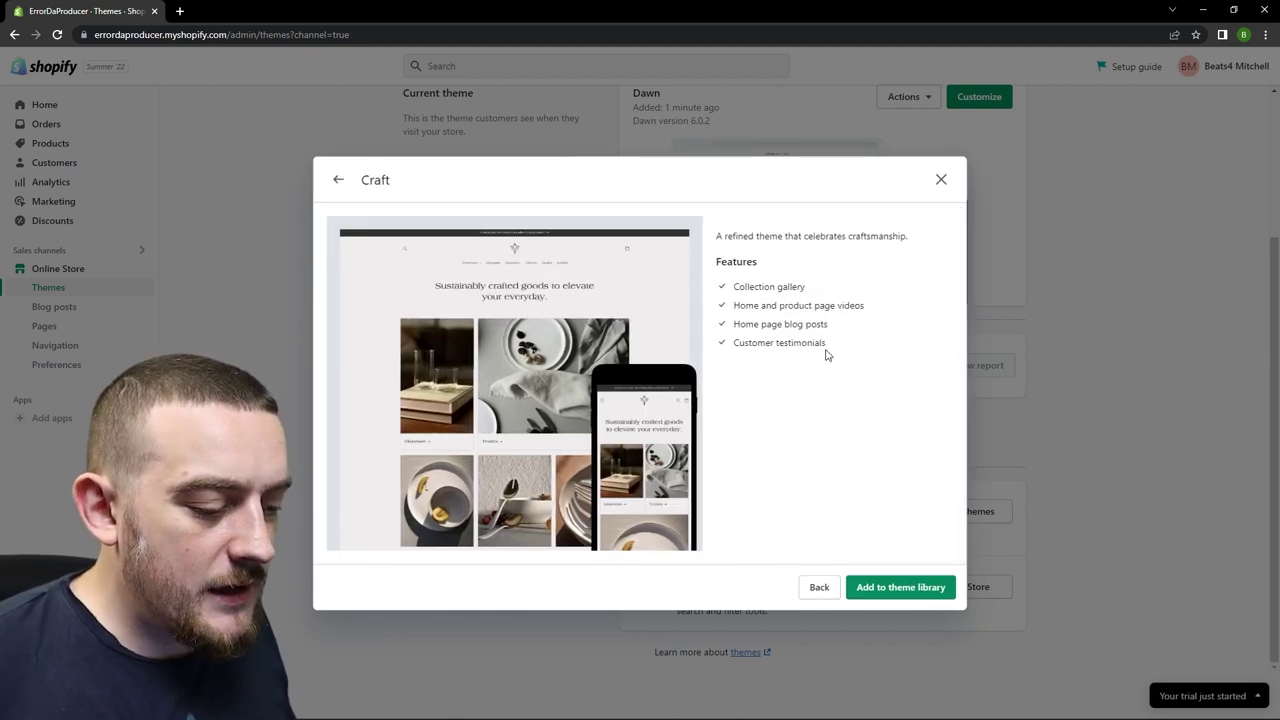
left_click(897, 590)
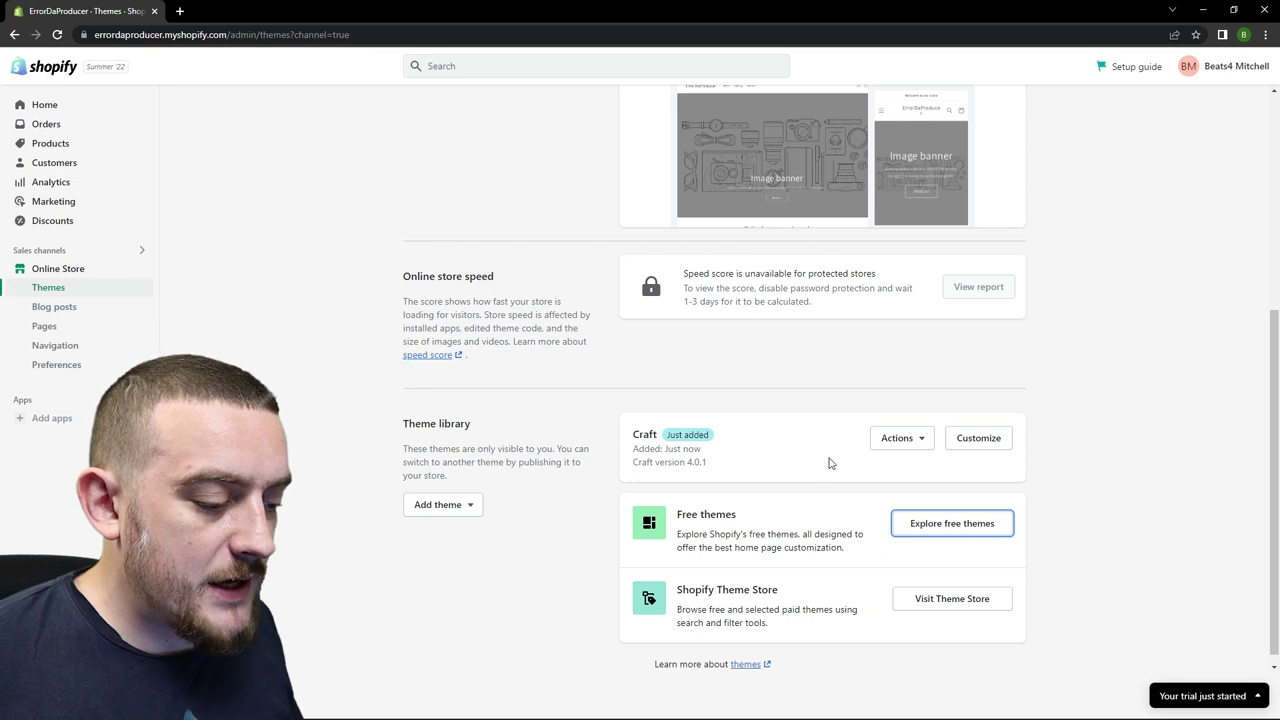
Publish the Craft theme as the store's current theme and open it for customization.
left_click(908, 443)
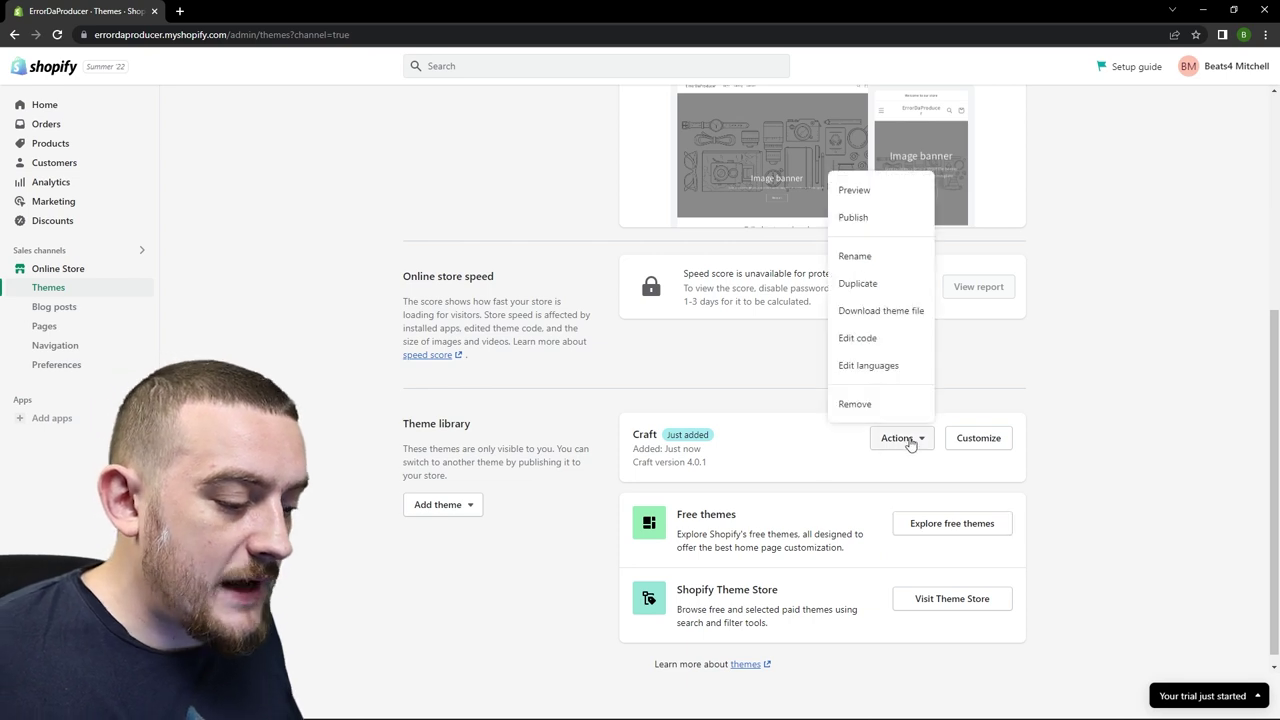
left_click(889, 217)
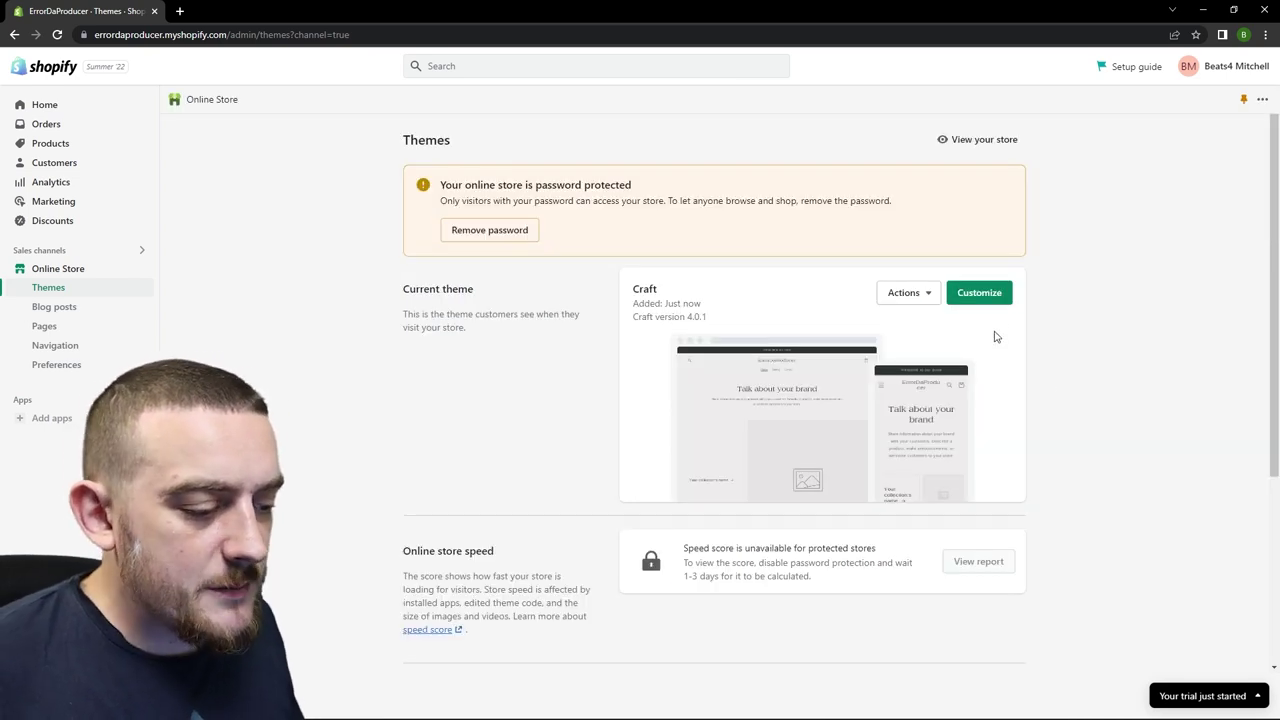
left_click(988, 299)
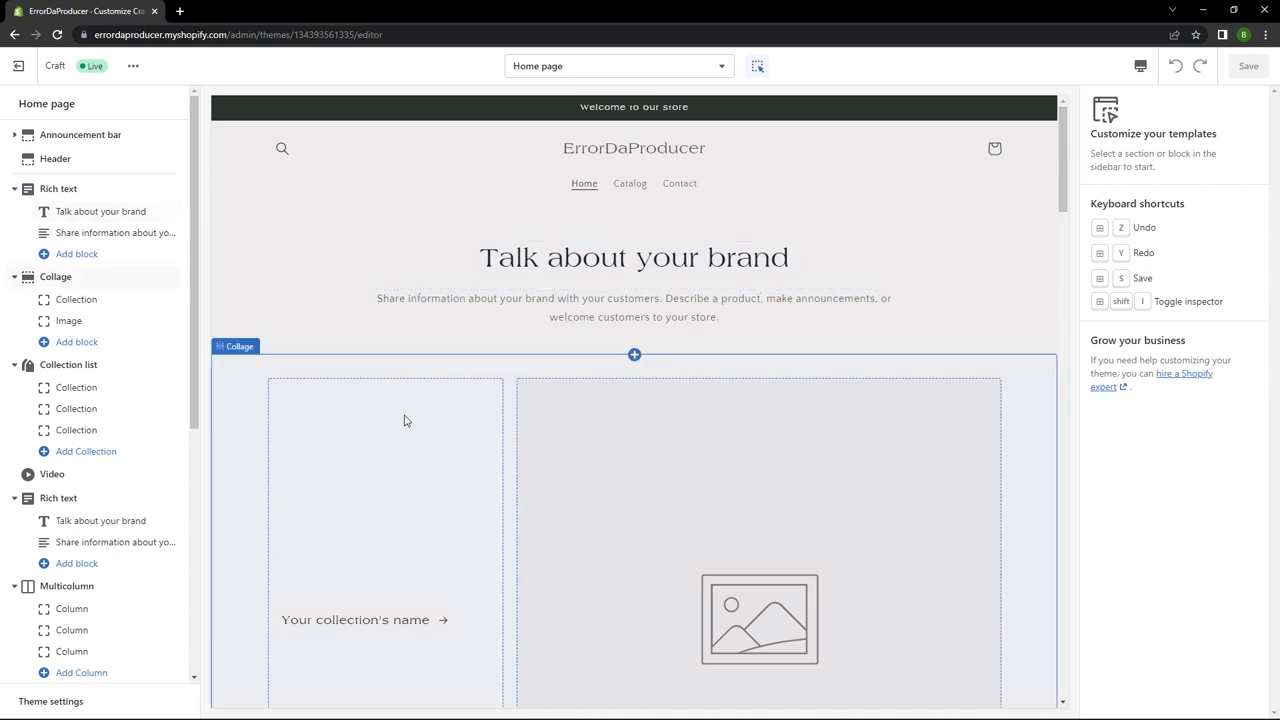
Set the theme's Background 1 color to black (#000000).
left_click(62, 703)
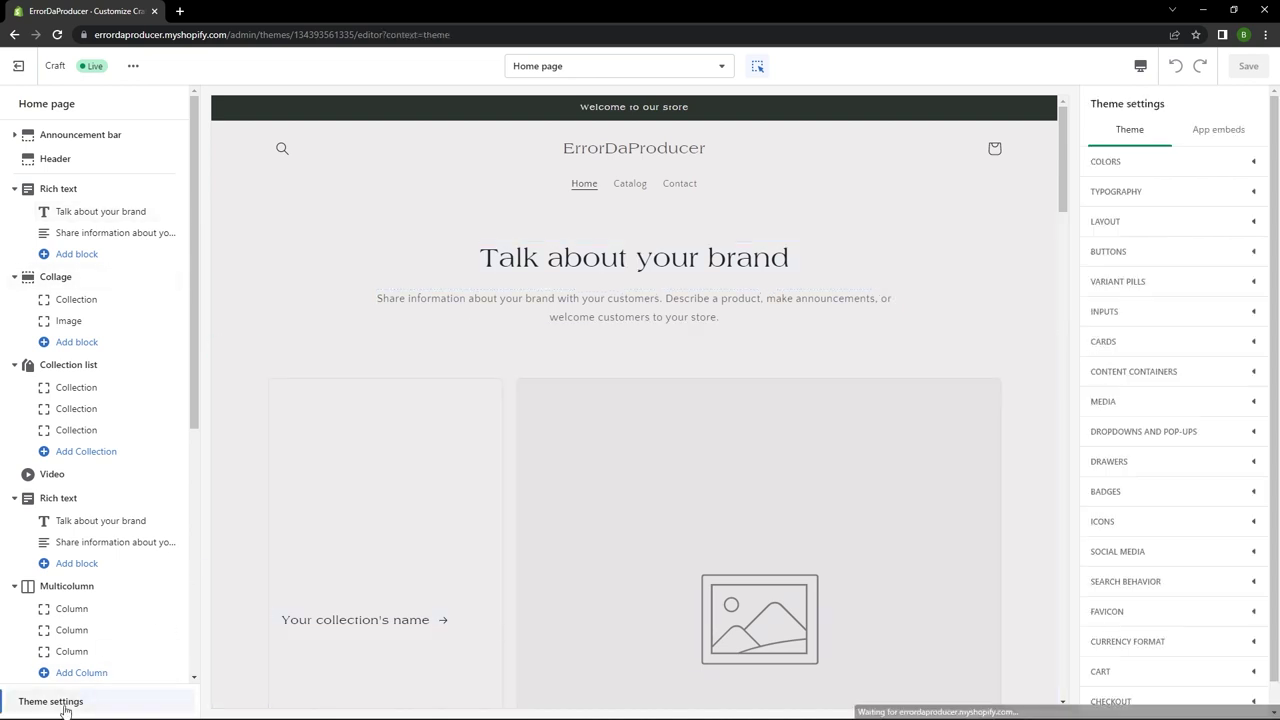
left_click(1152, 167)
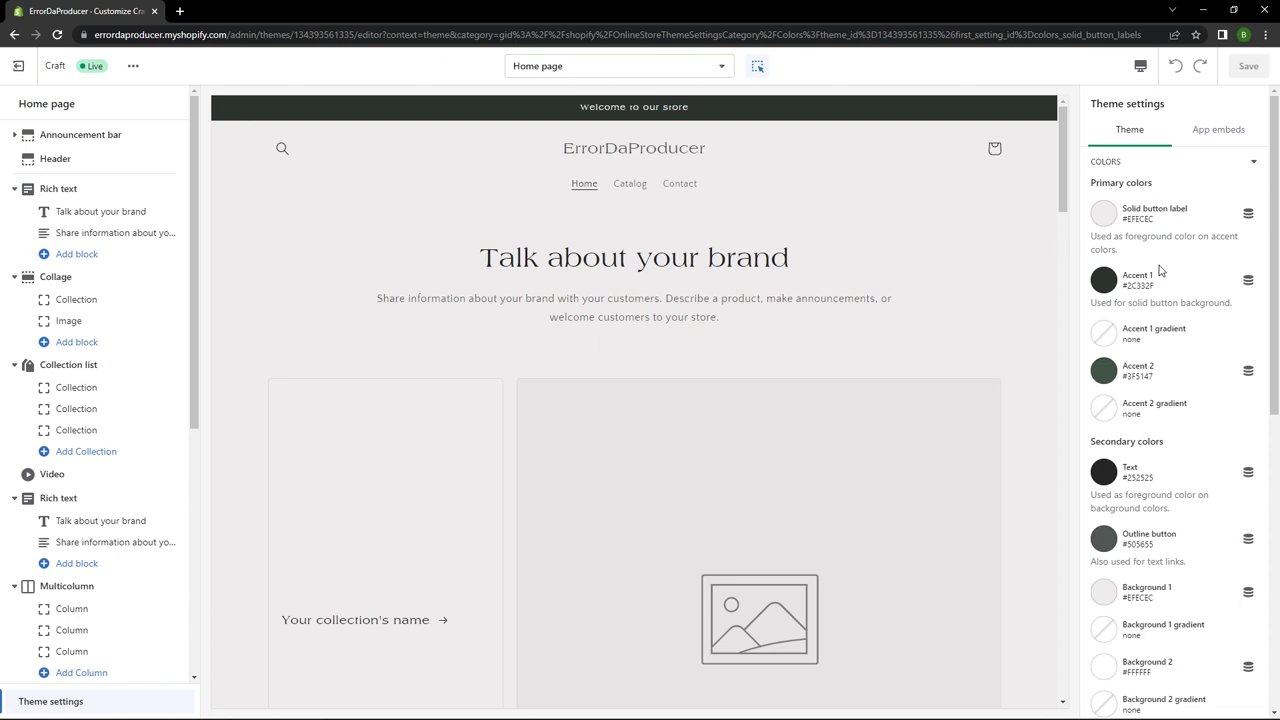
left_click(1104, 592)
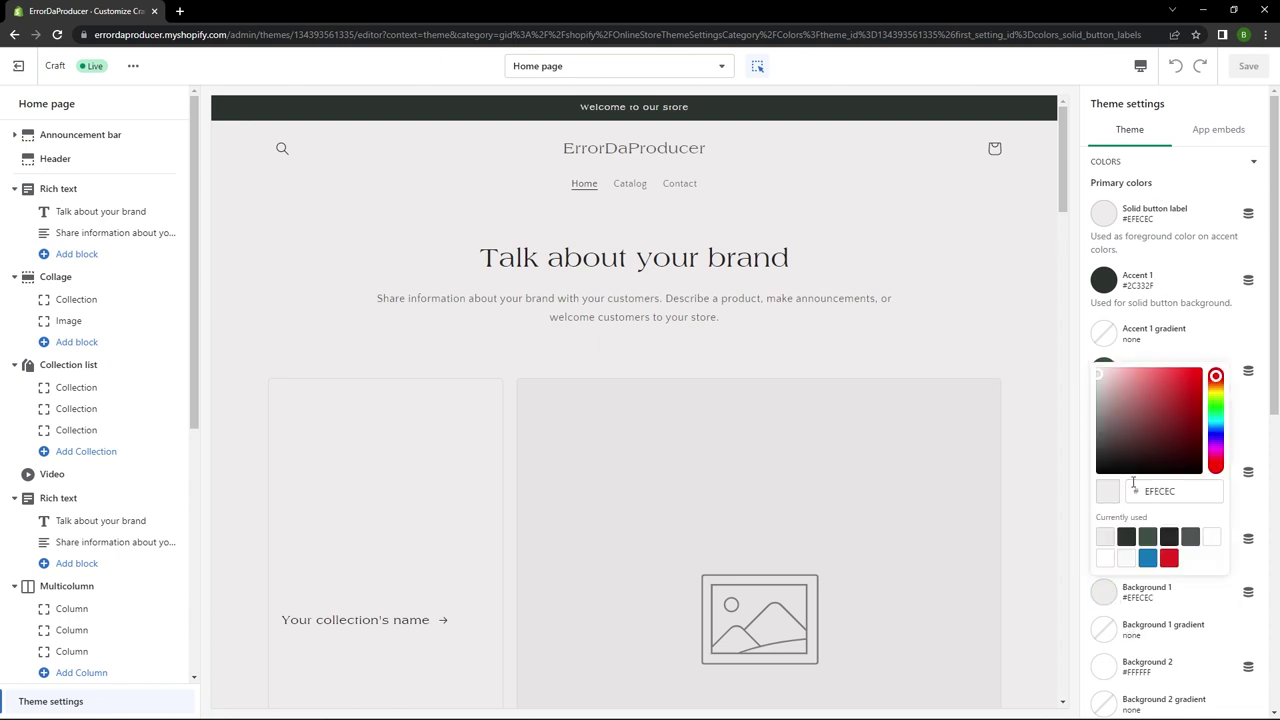
left_click_drag(1143, 430, 1278, 541)
left_click(1278, 541)
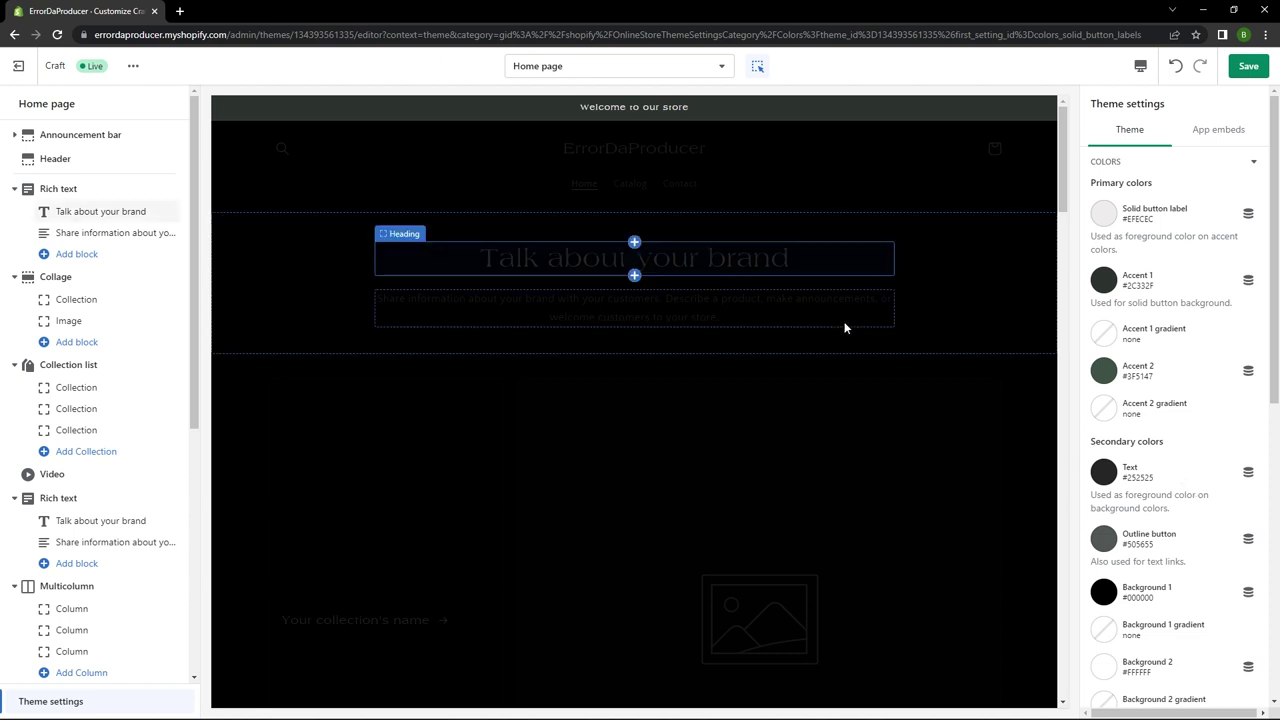
Set the theme's Text color to white (#FFFFFF) and save the changes.
left_click(1104, 478)
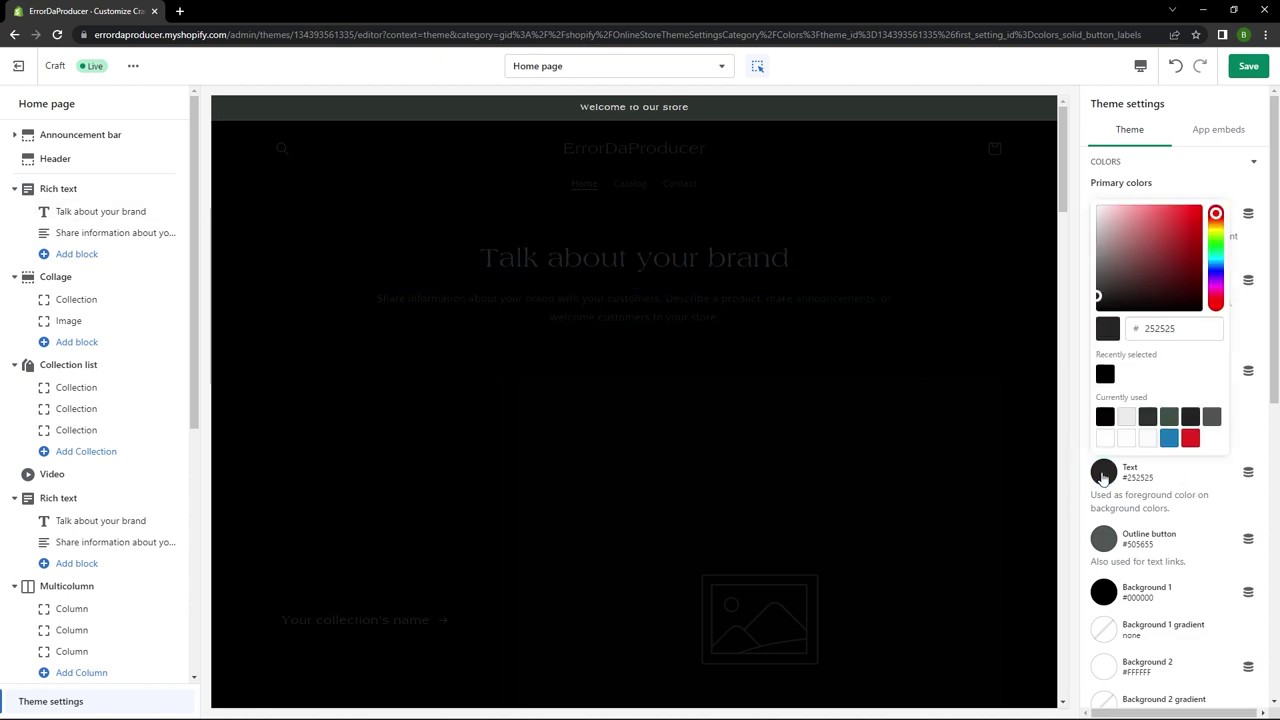
mouse_move(1146, 297)
left_mouse_down()
mouse_move(1000, 171)
mouse_move(933, 52)
mouse_move(1140, 286)
left_mouse_up()
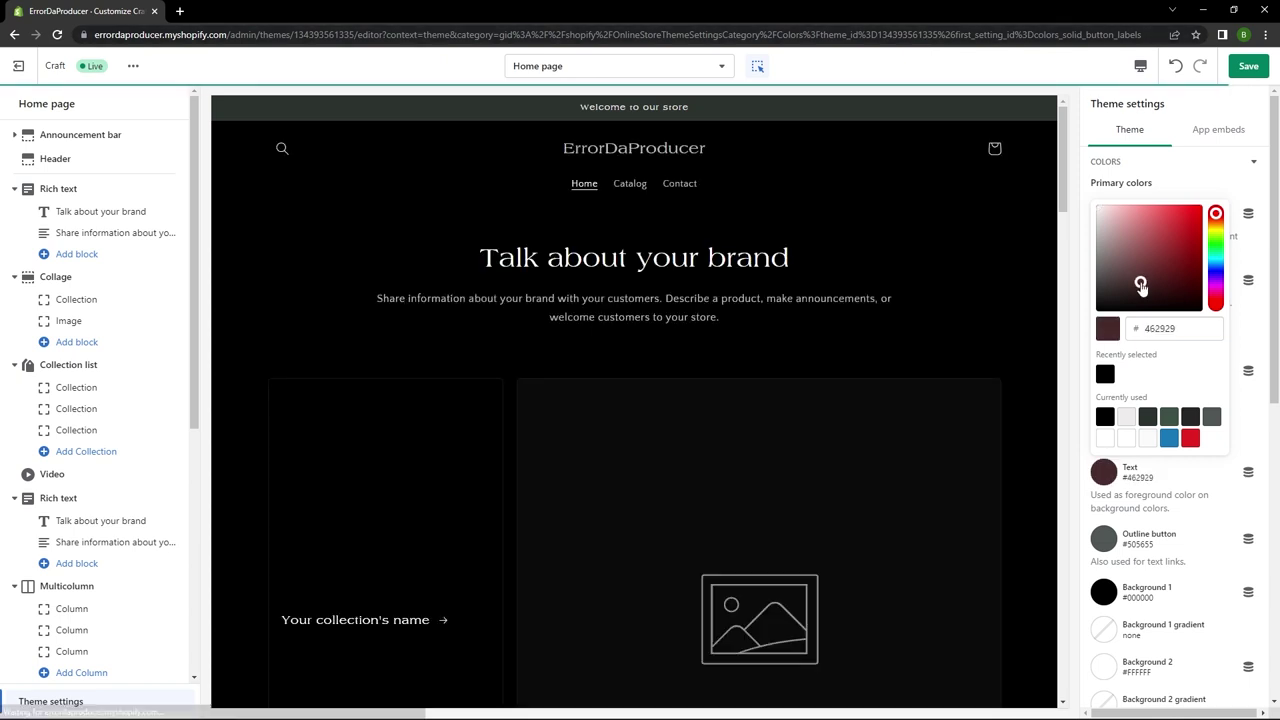
key("Escape")
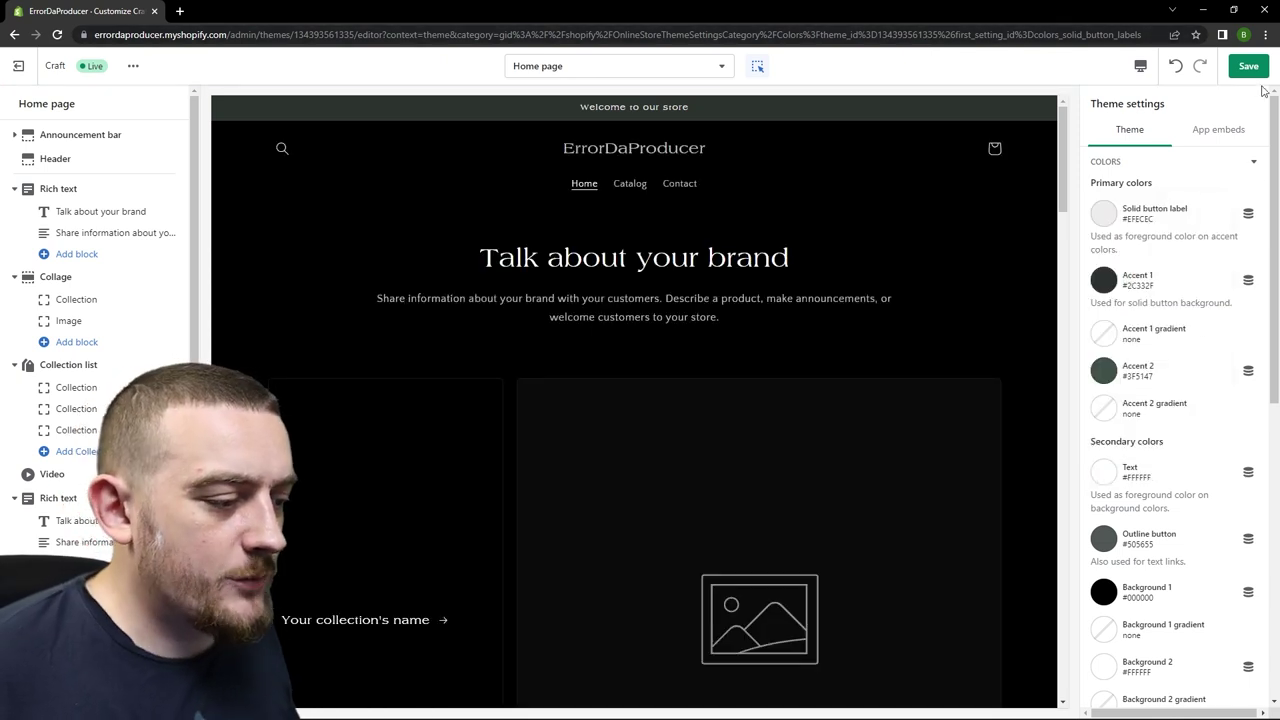
key("ctrl+s")
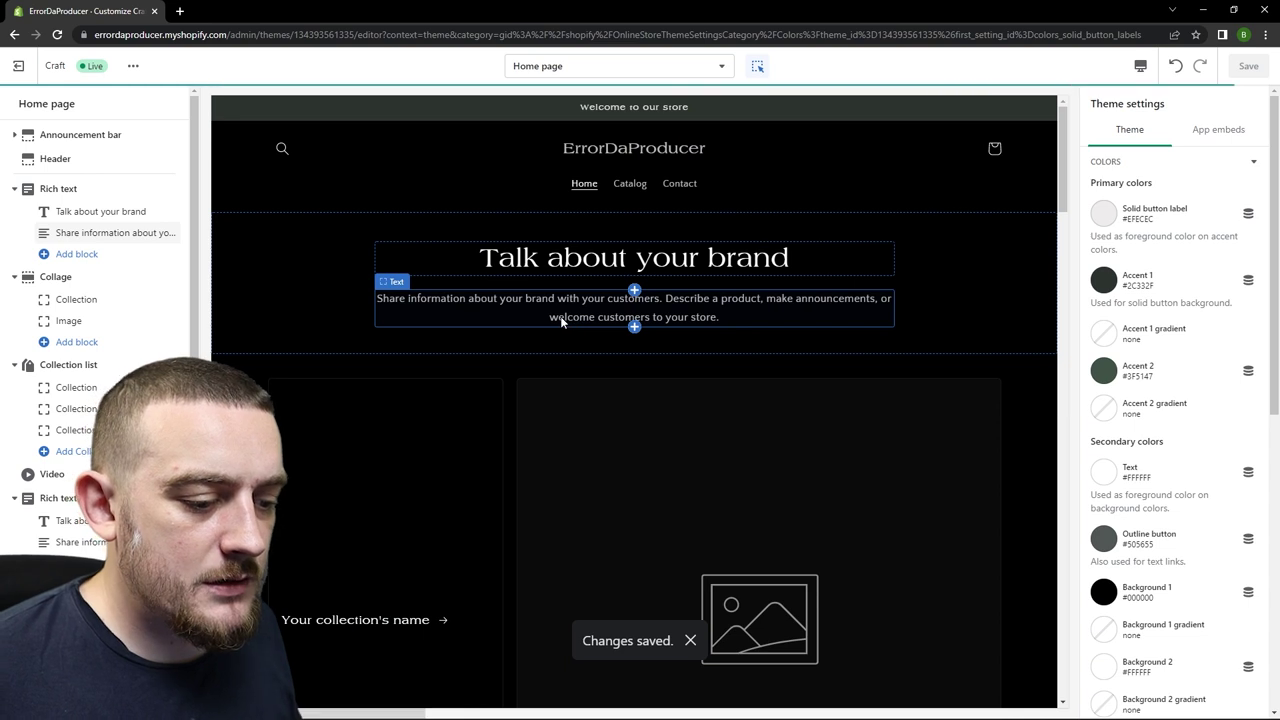
Remove the first Rich text, first Collage, Collection list, Video and second Rich text sections from the home page.
left_click(60, 190)
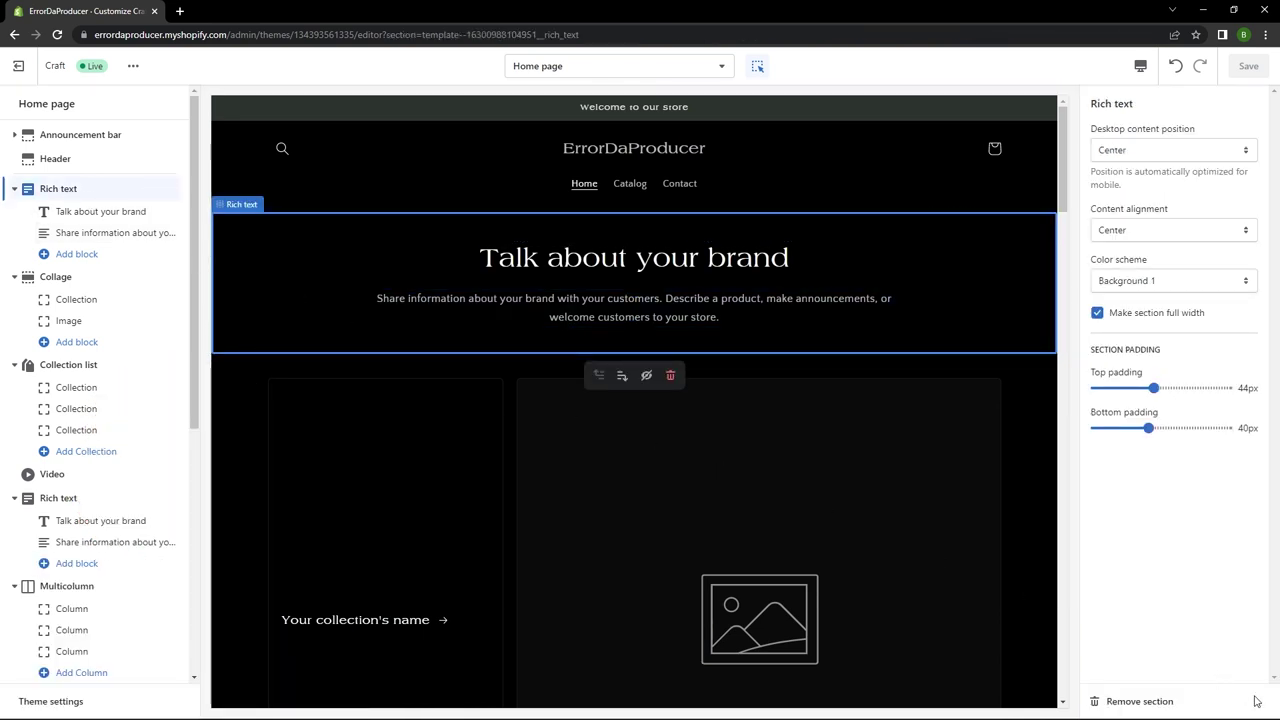
left_click(1124, 701)
left_click(60, 190)
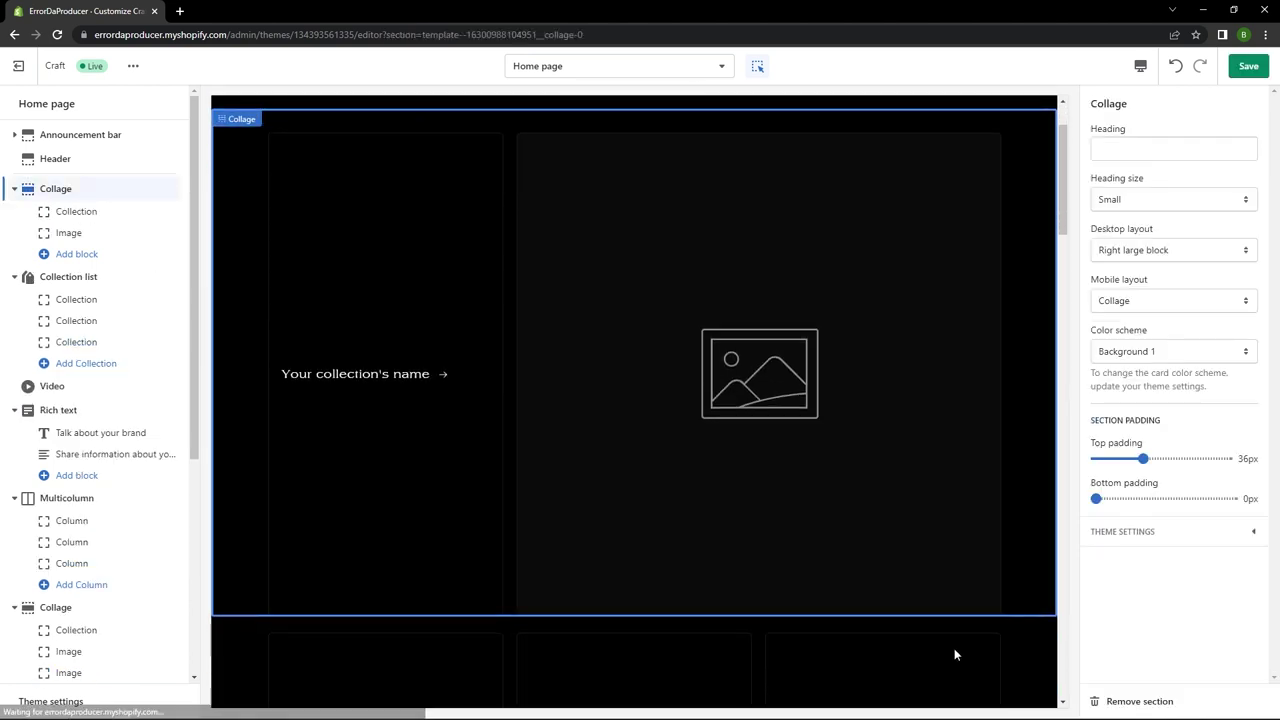
left_click(1100, 702)
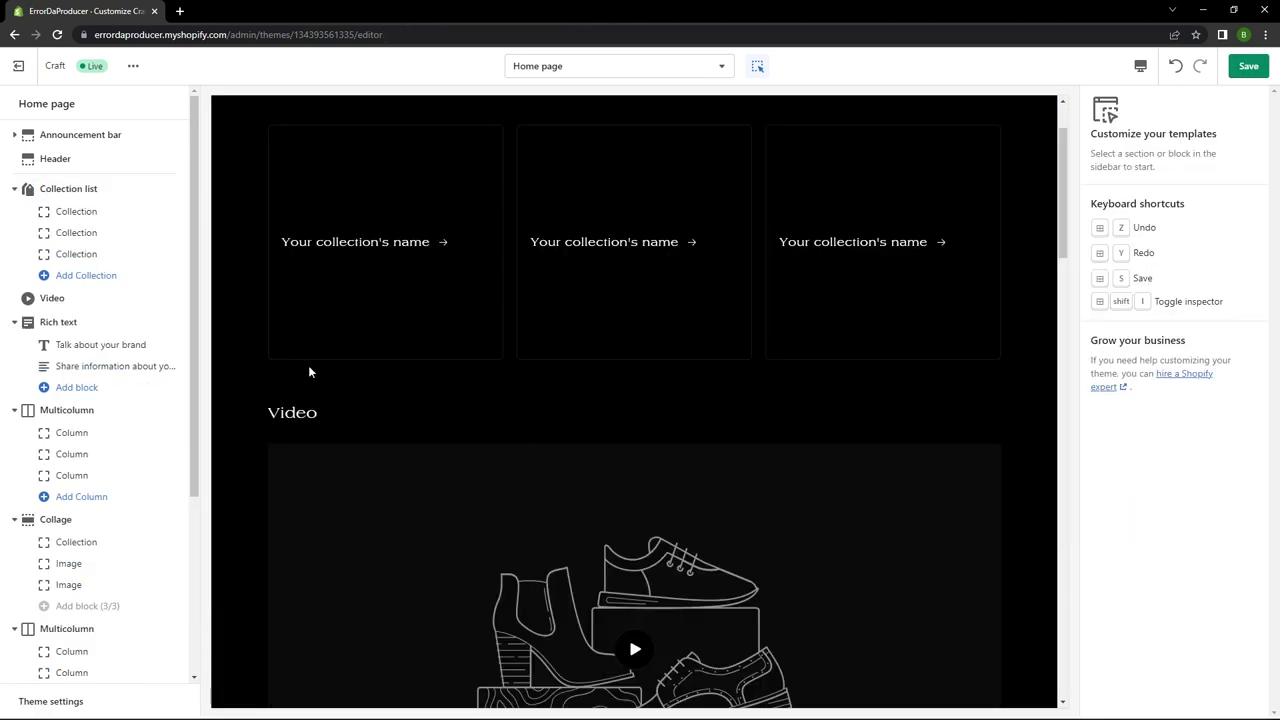
left_click(68, 188)
key("Delete")
left_click(69, 189)
key("Delete")
left_click(71, 190)
key("Delete")
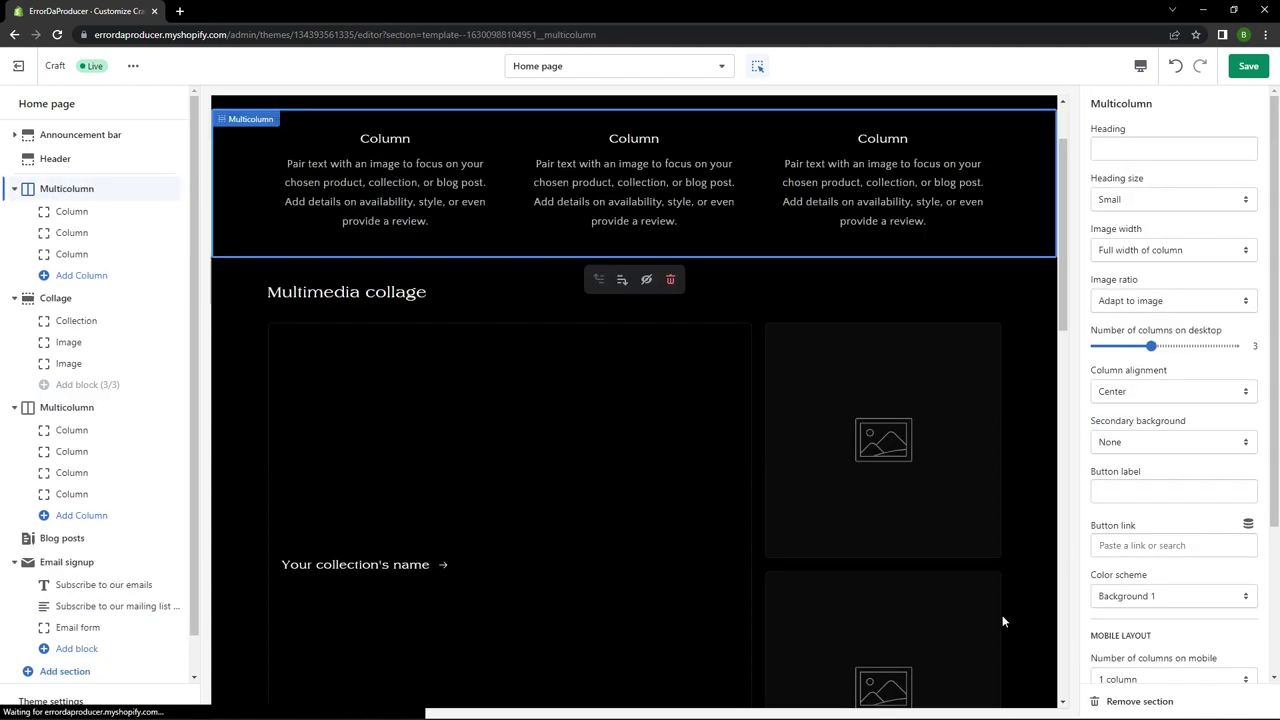
Remove both Multicolumn sections, the remaining Collage and the Blog posts section, and hide the Email signup section.
left_click(1133, 701)
left_click(1133, 701)
left_click(1133, 701)
left_click(1133, 701)
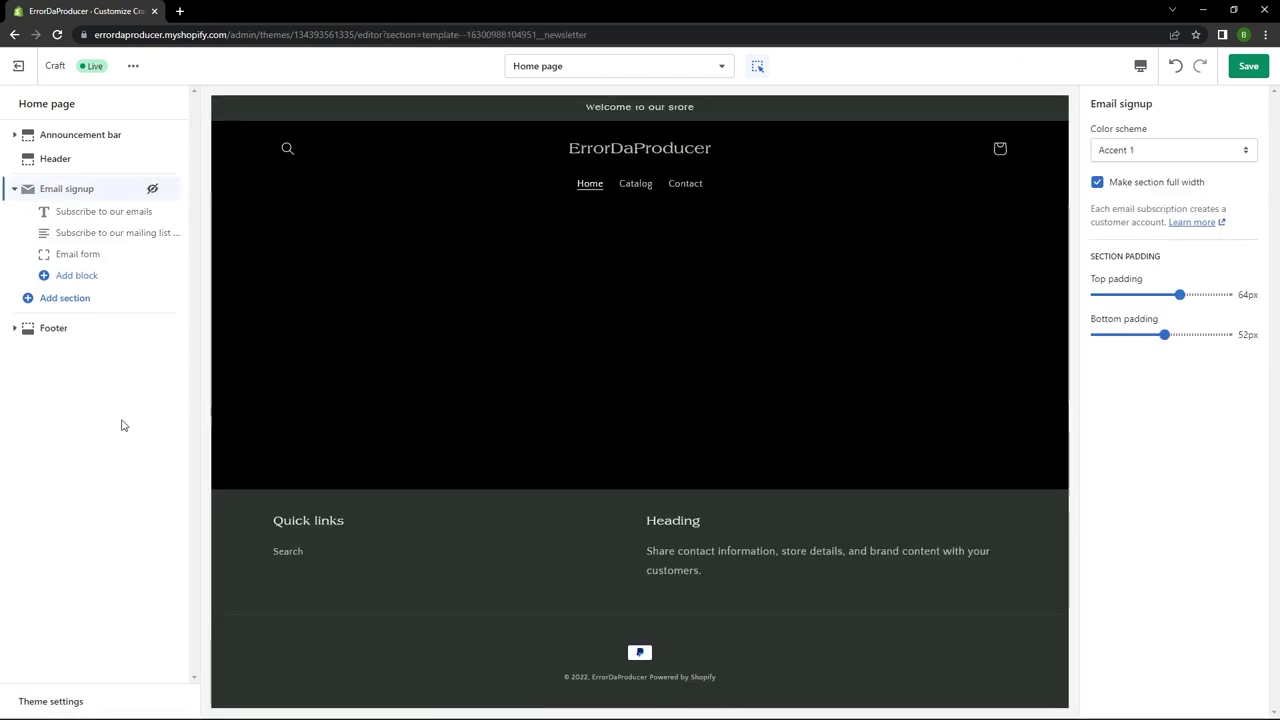
Examine the home page's header, announcement bar and footer sections and their settings.
left_click(328, 399)
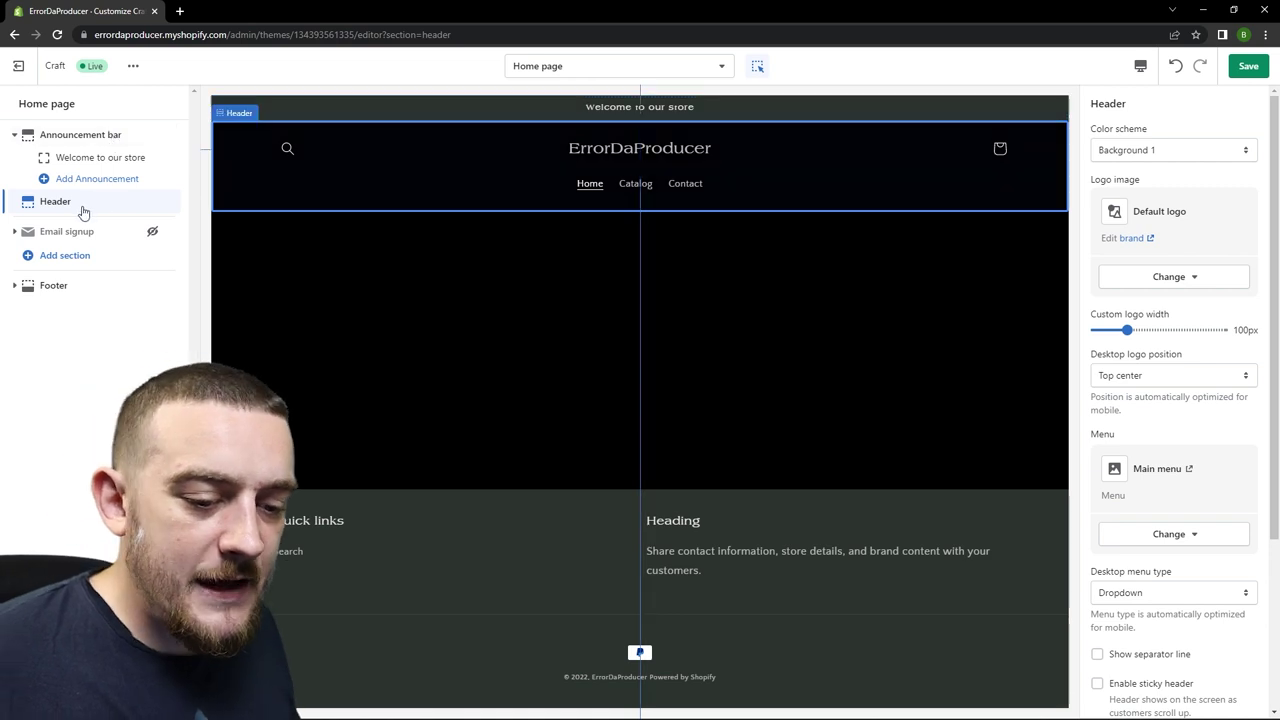
left_click(82, 137)
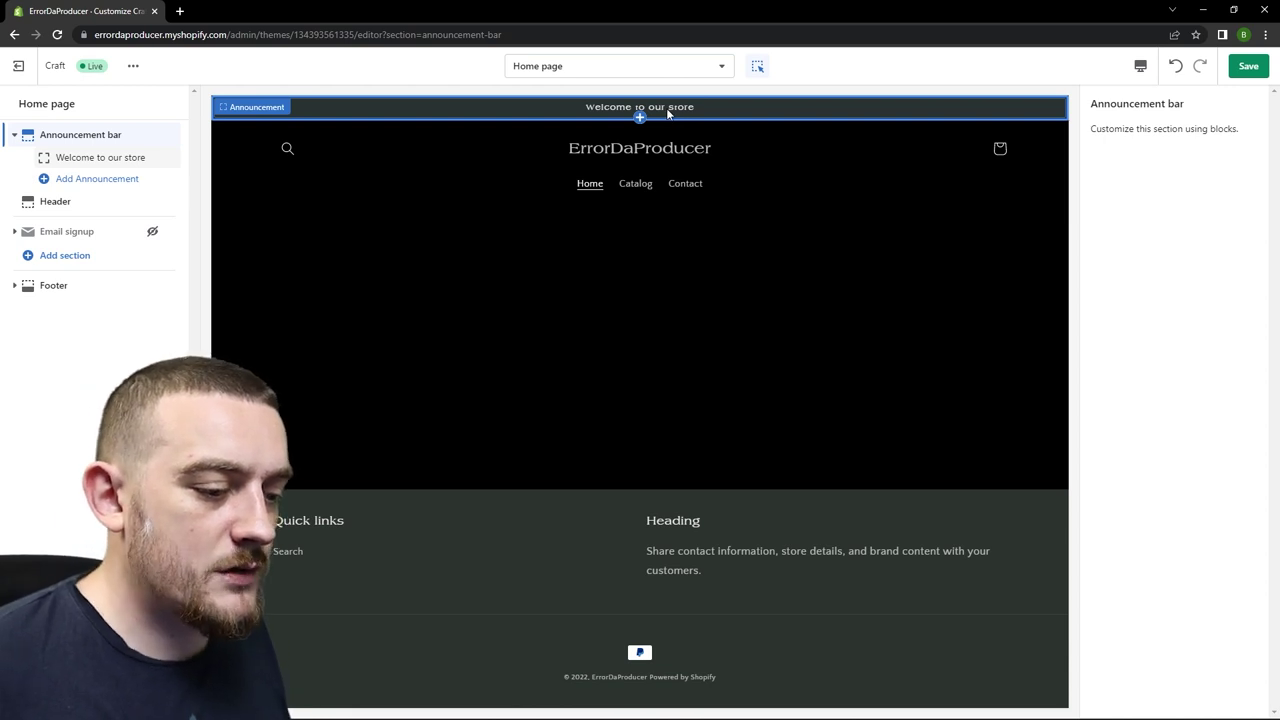
left_click(666, 150)
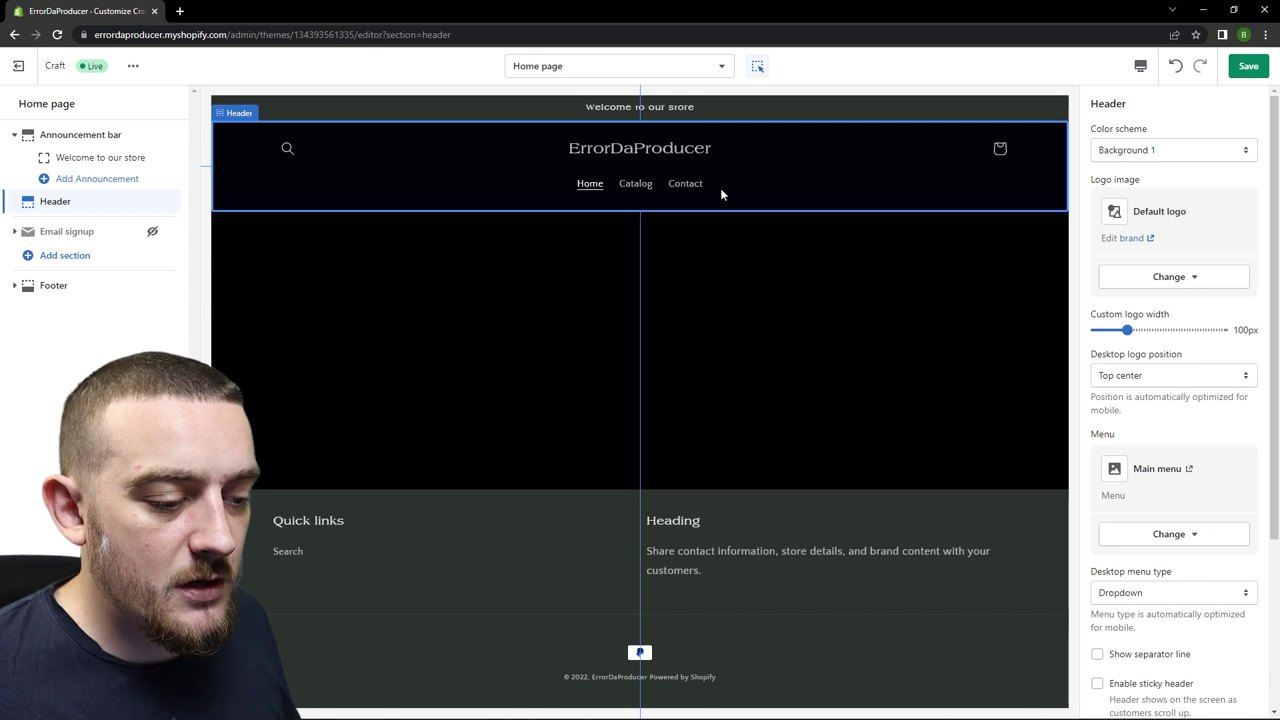
left_click(55, 286)
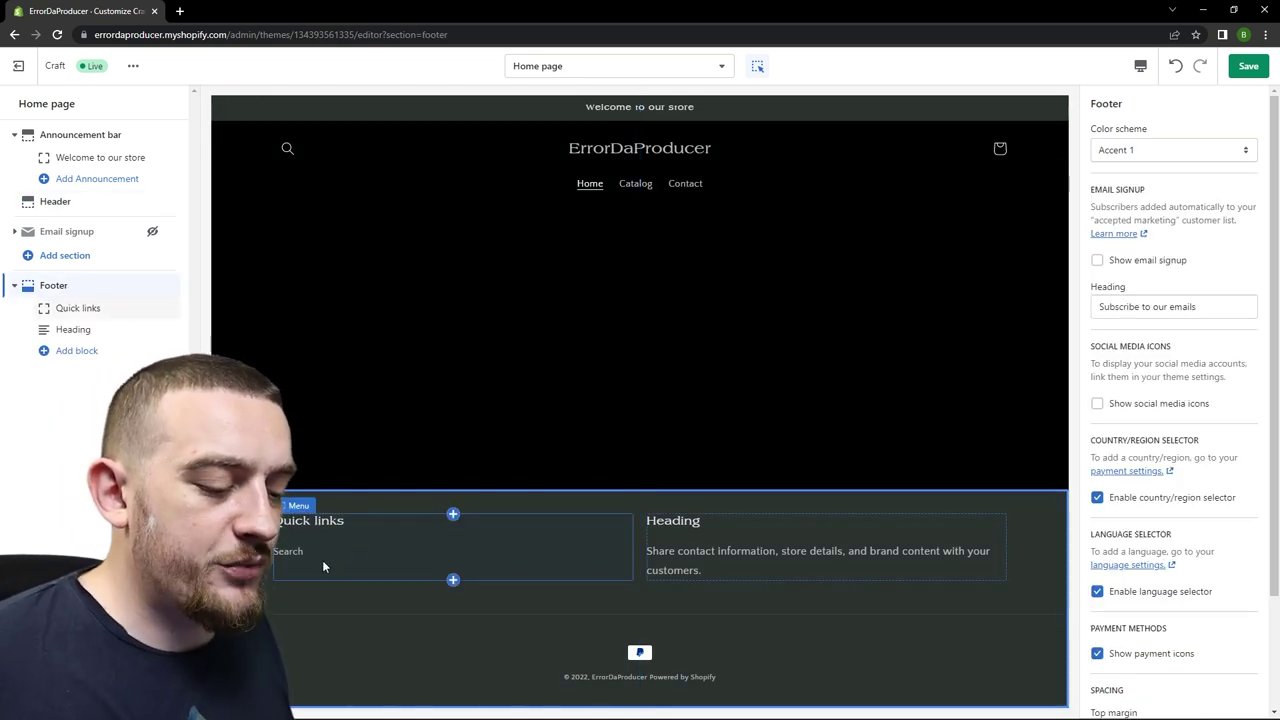
Change the announcement bar text to "50% OFF ALL SAMPLE PACKS".
left_click(97, 157)
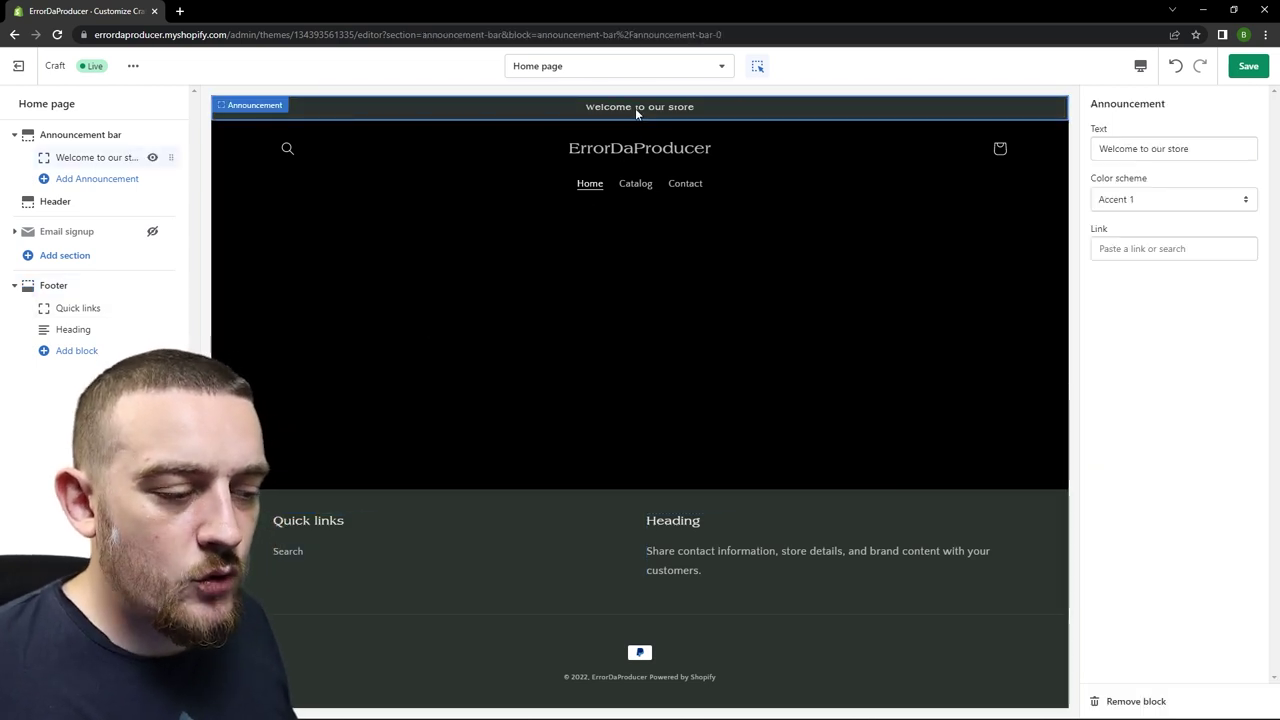
left_click_drag(1196, 149, 1095, 149)
key("BackSpace")
type("50")
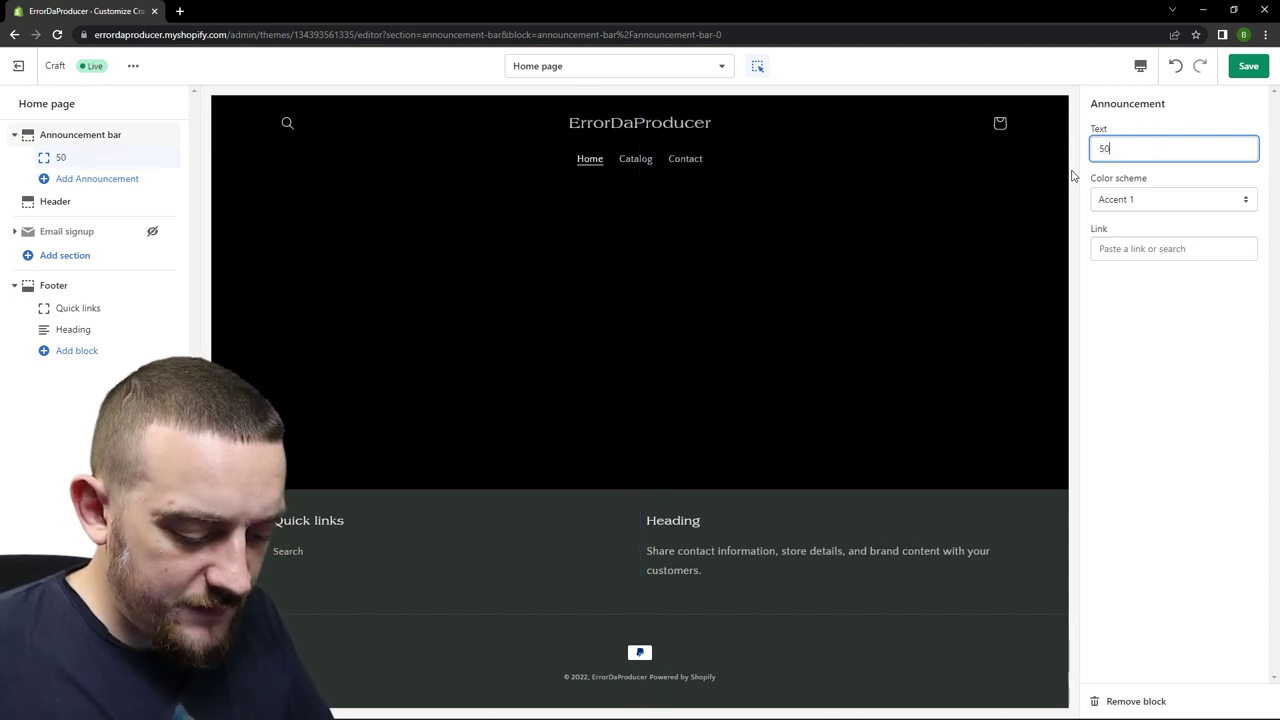
type("% OFF AL")
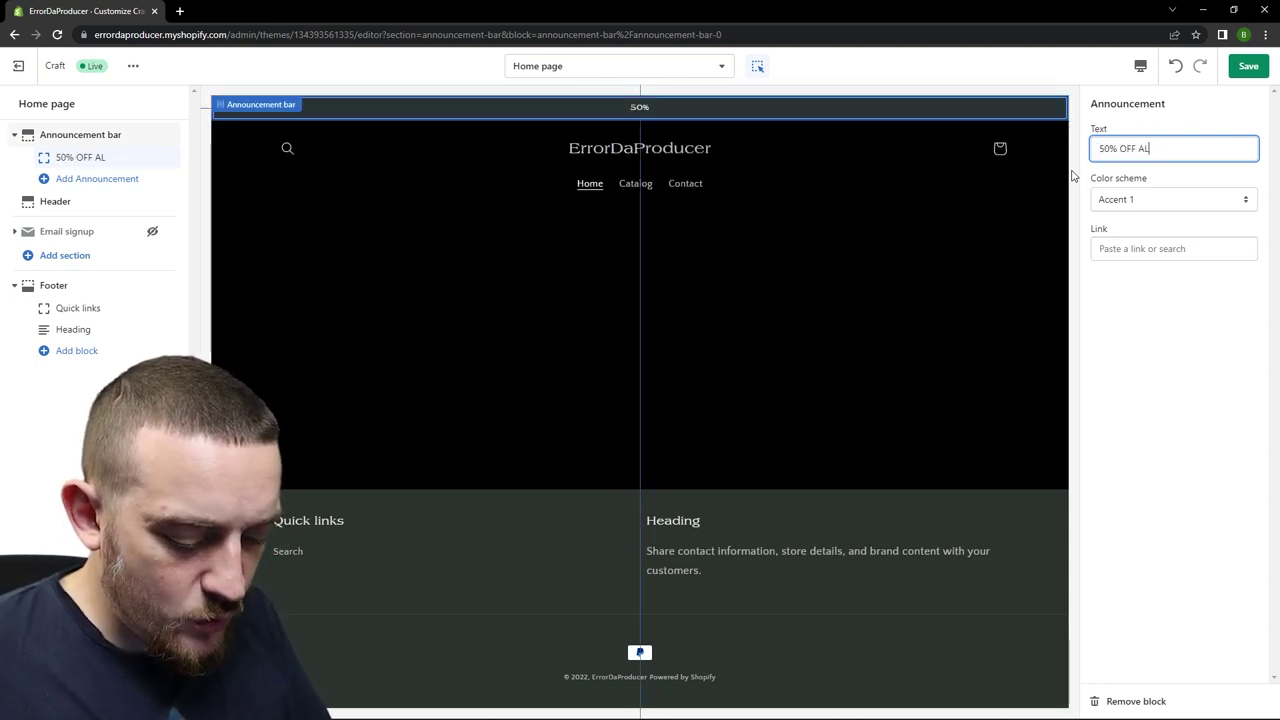
type("L SAMPLE PACKS")
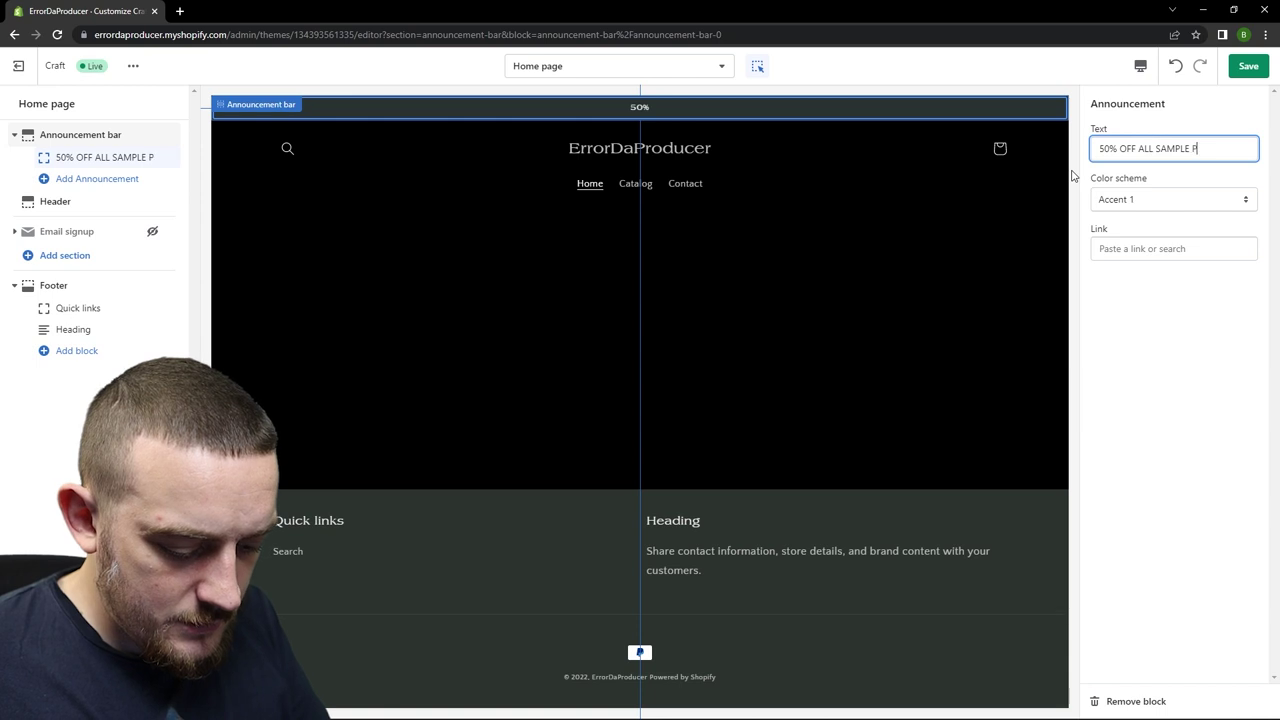
Replace the header's default logo with the white ERROR logo image.
left_click(684, 200)
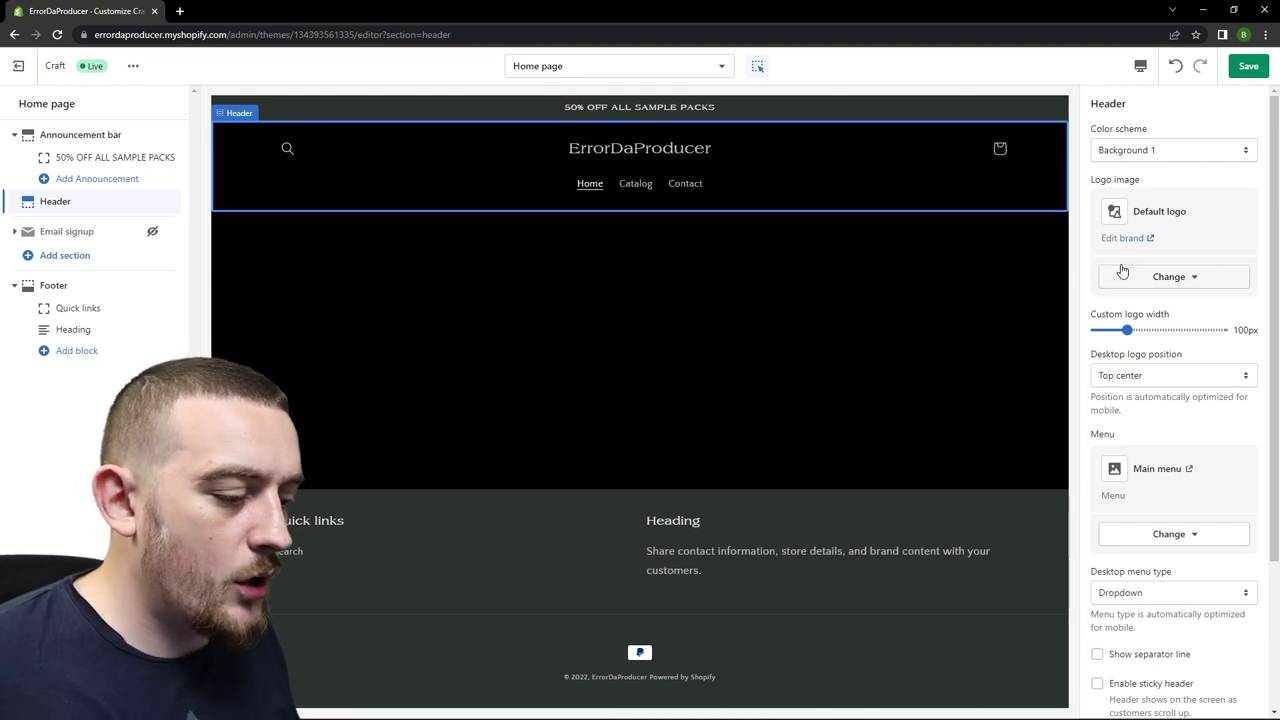
left_click(1192, 277)
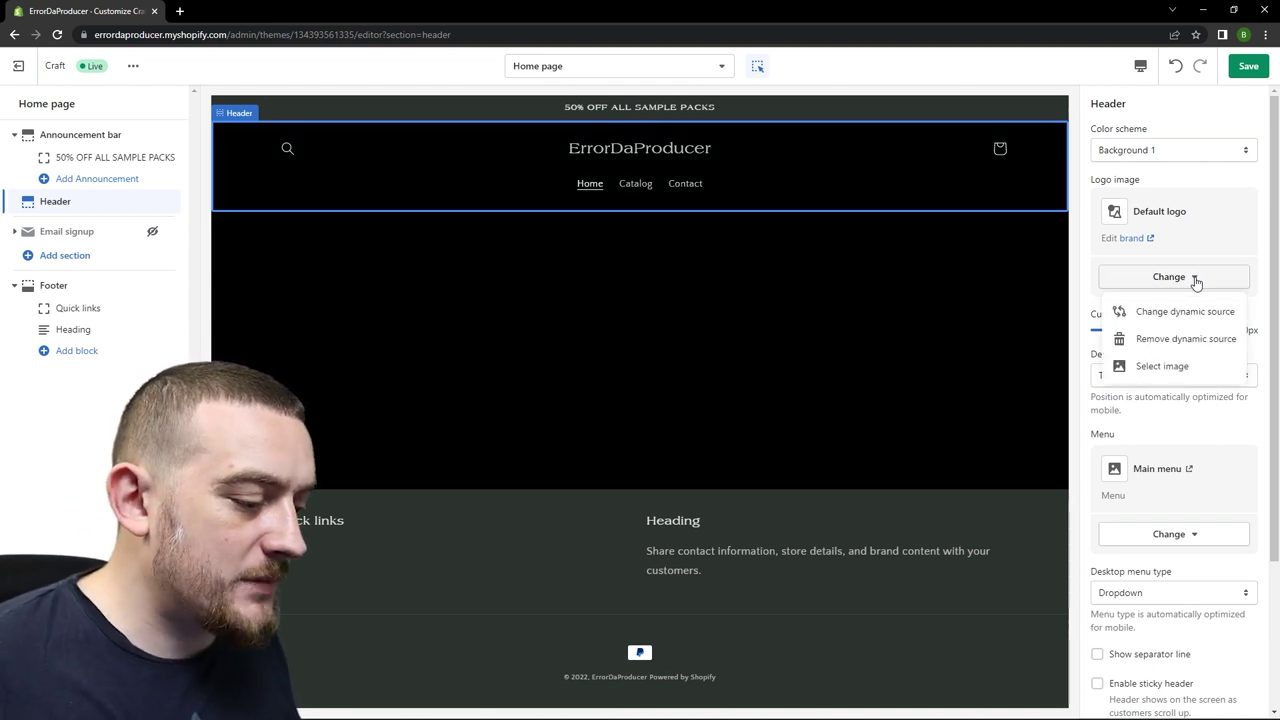
left_click(1175, 367)
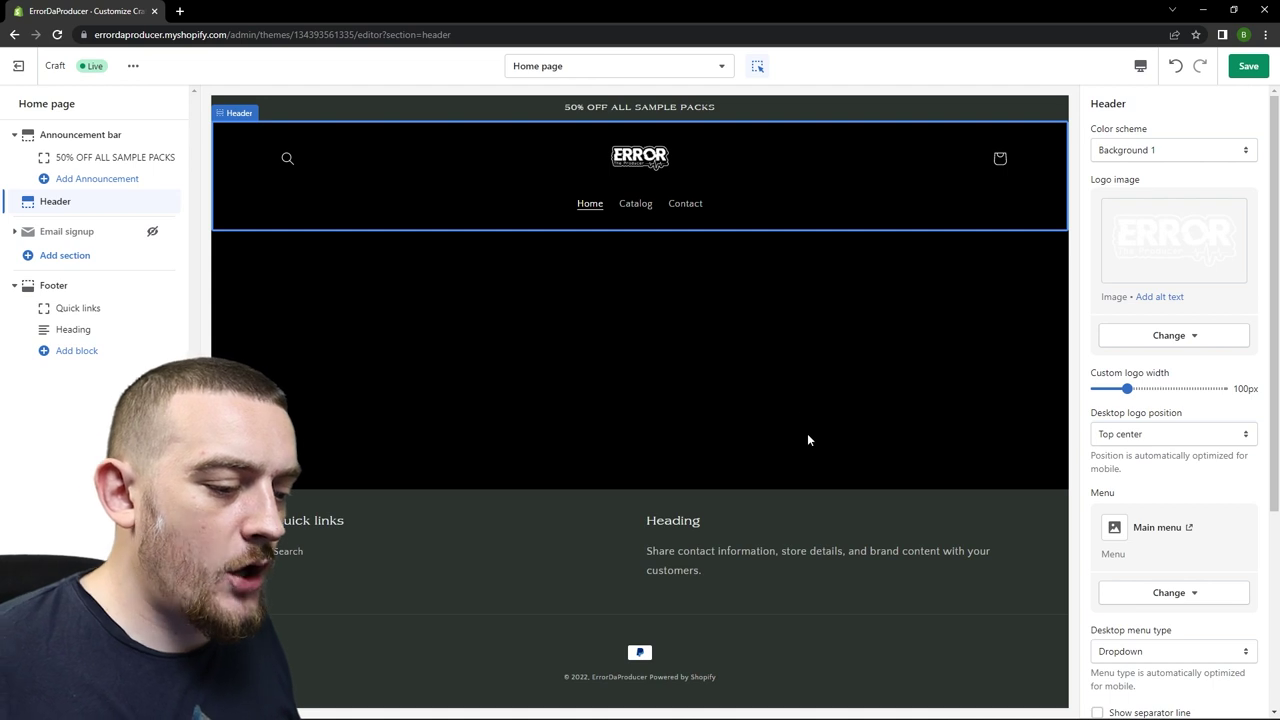
Set the header's desktop logo position to Middle left and save the theme.
left_click(1136, 437)
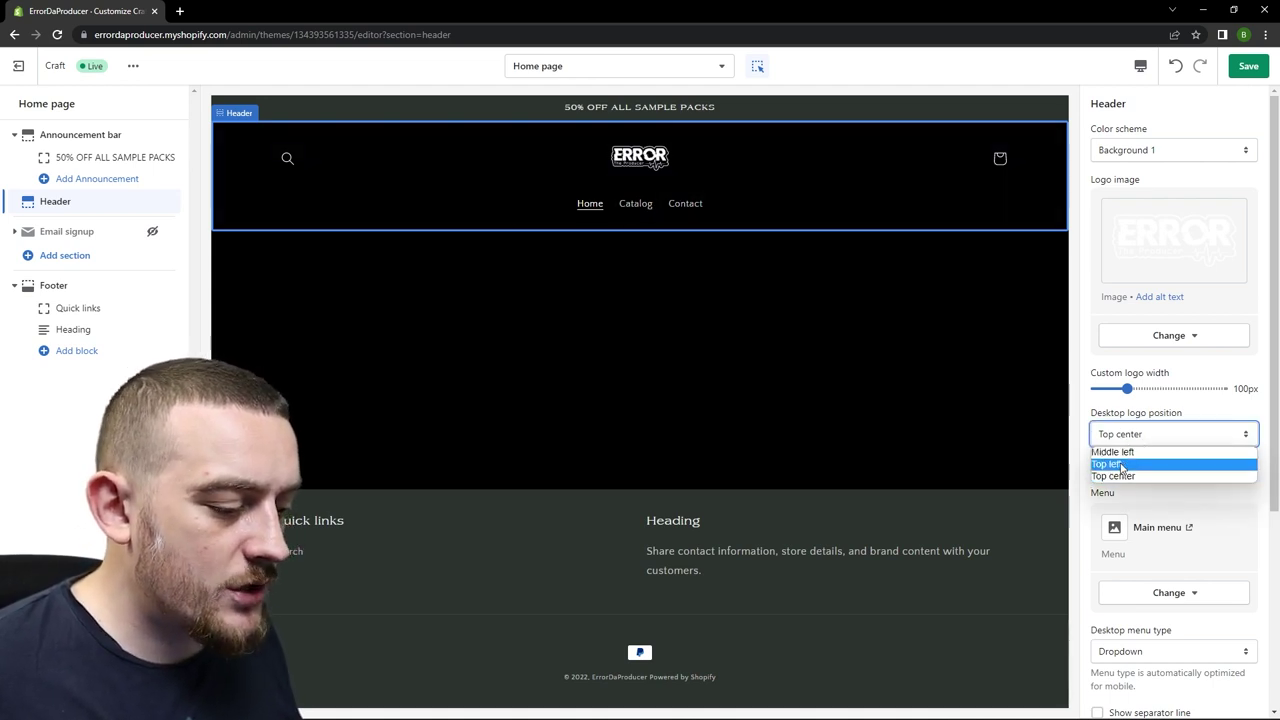
left_click(1127, 453)
left_click(462, 297)
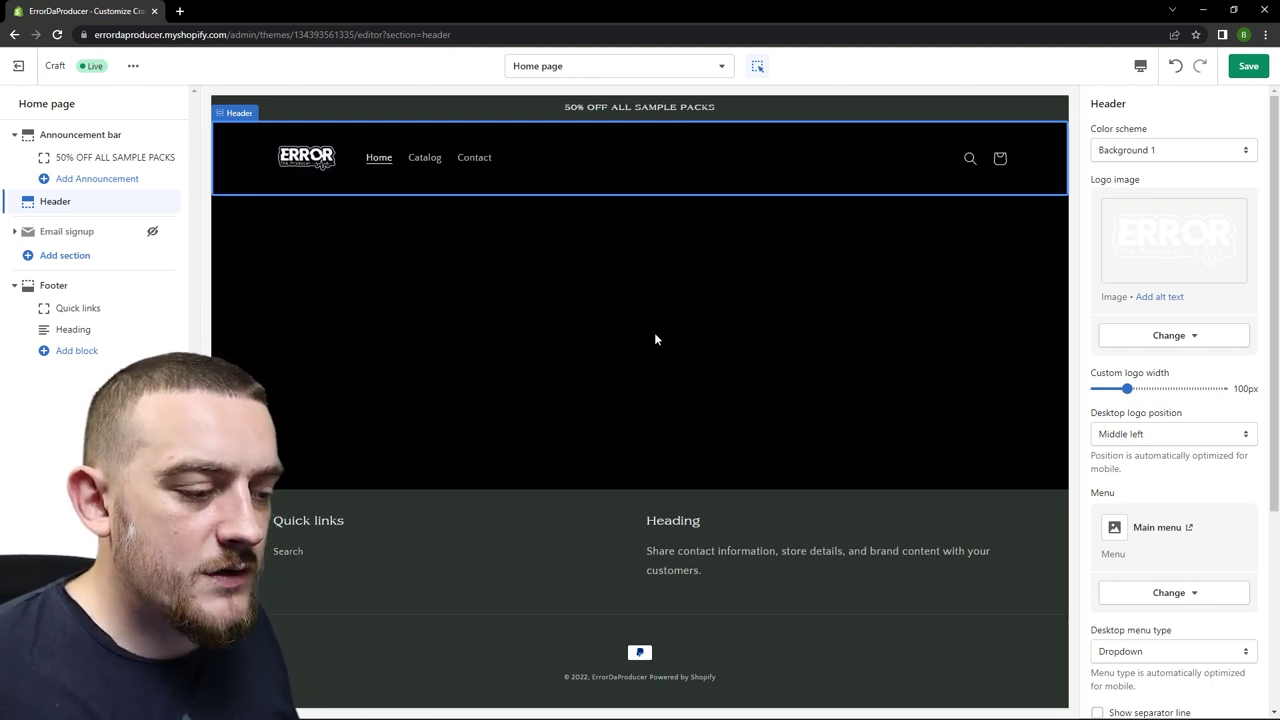
left_click(1240, 68)
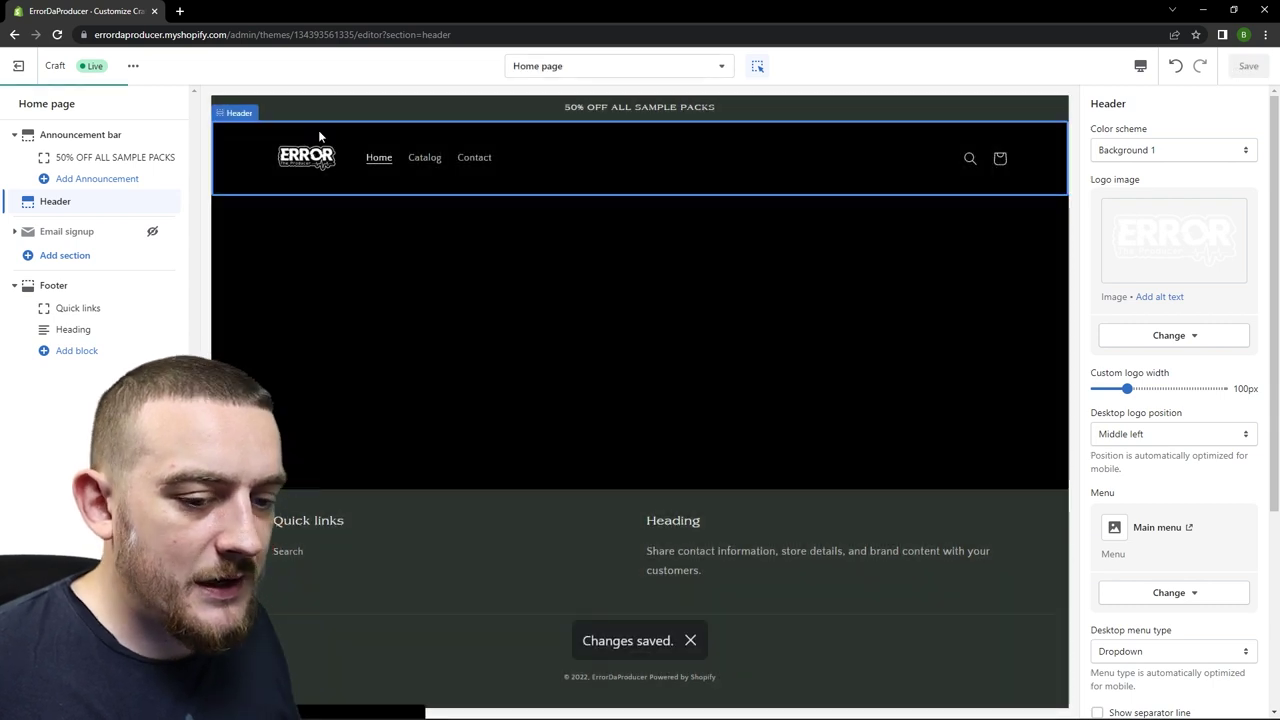
Leave the theme editor and start a new product collection titled "ALL PACKS".
left_click(12, 76)
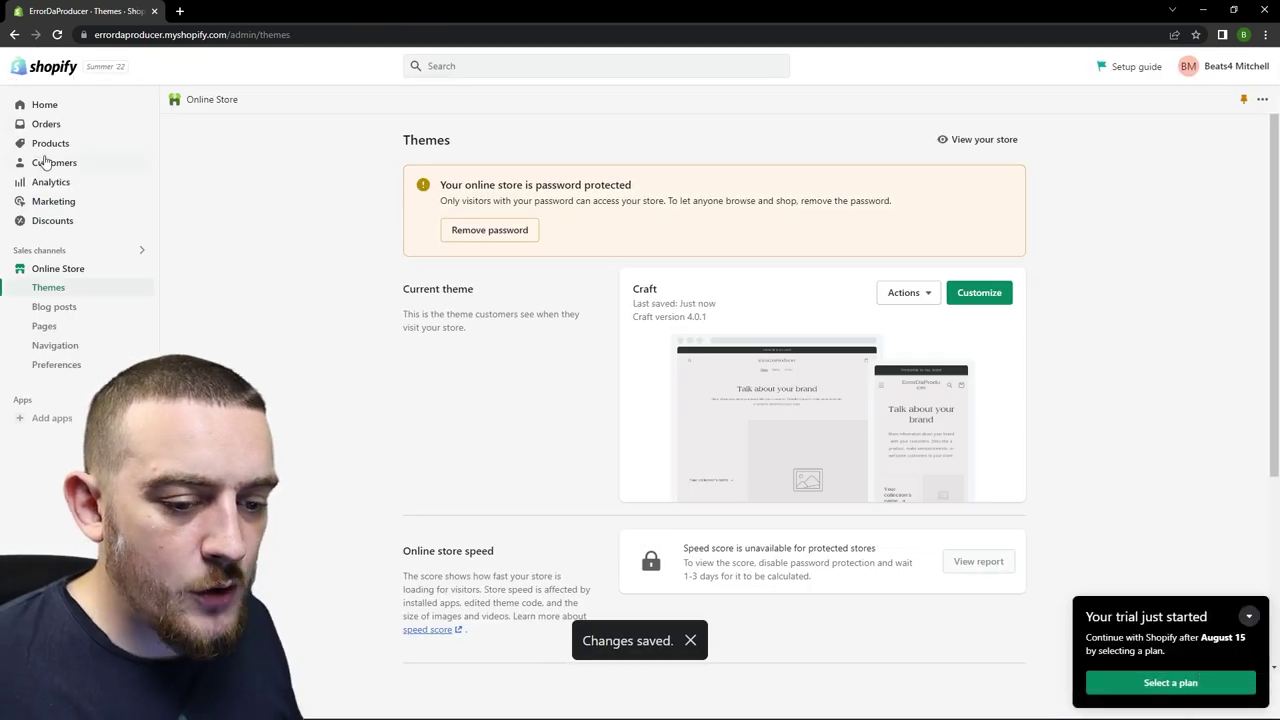
left_click(52, 145)
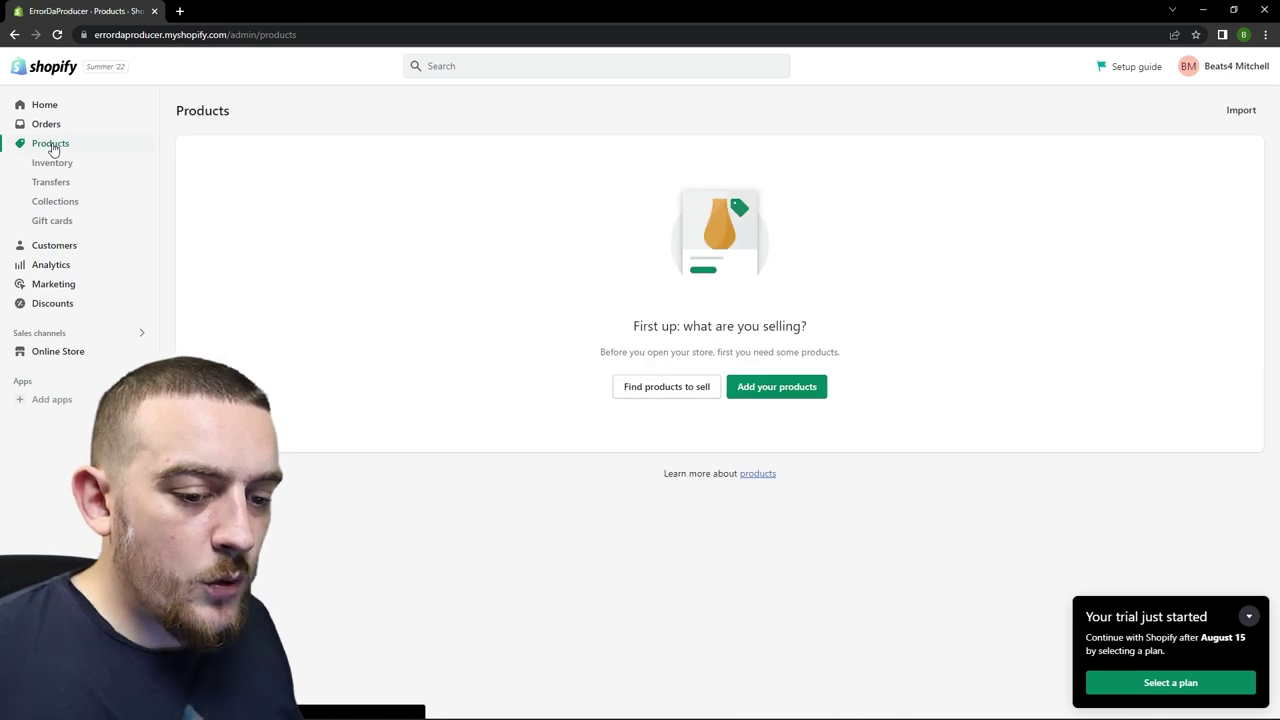
left_click(64, 205)
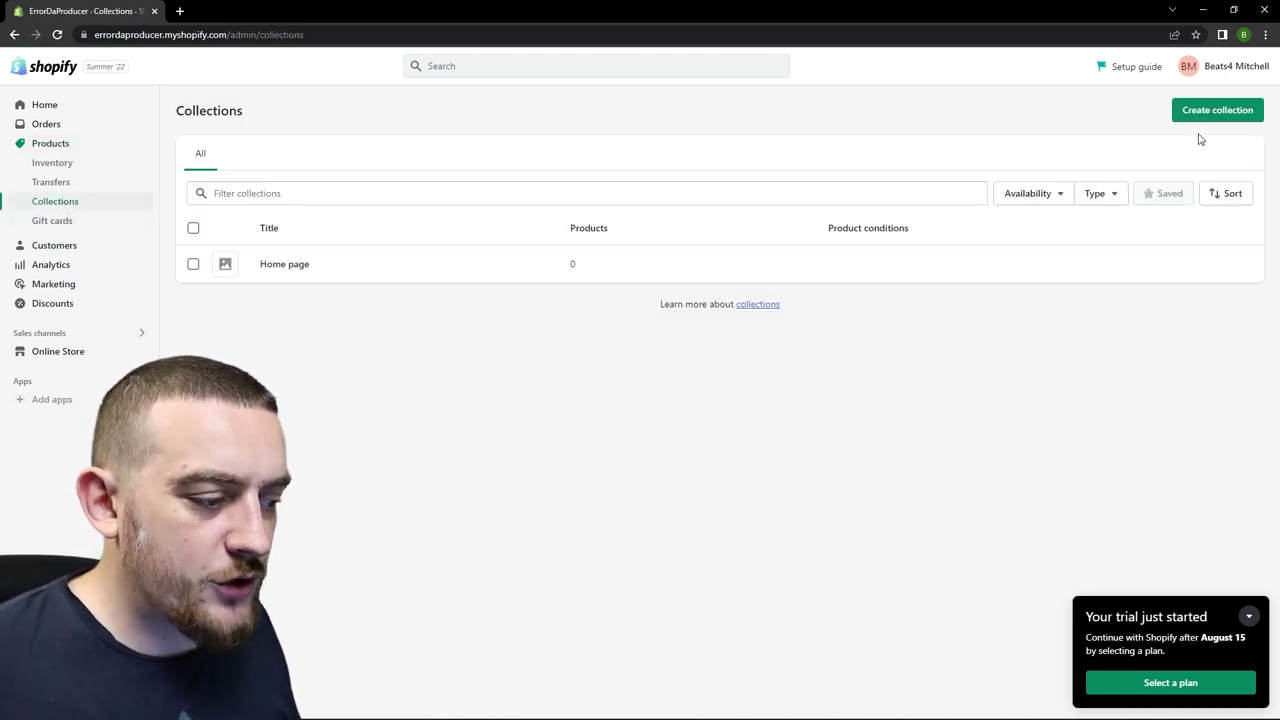
left_click(1214, 118)
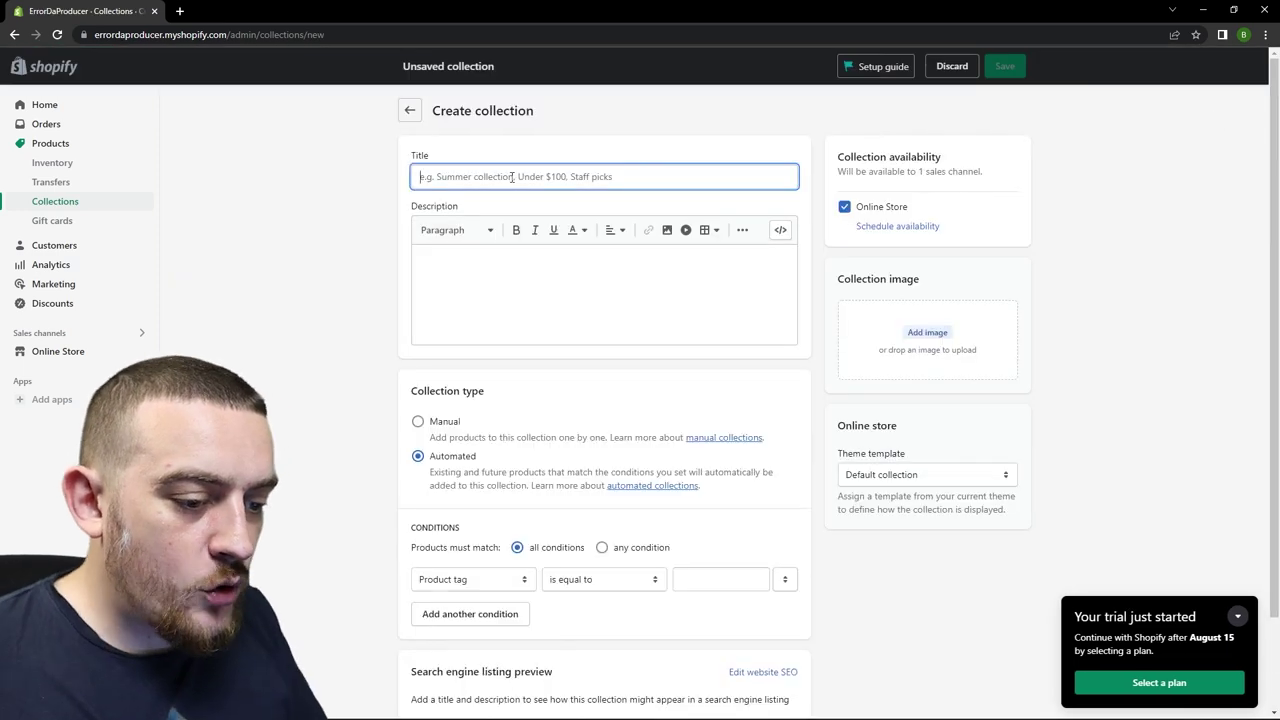
type("Al")
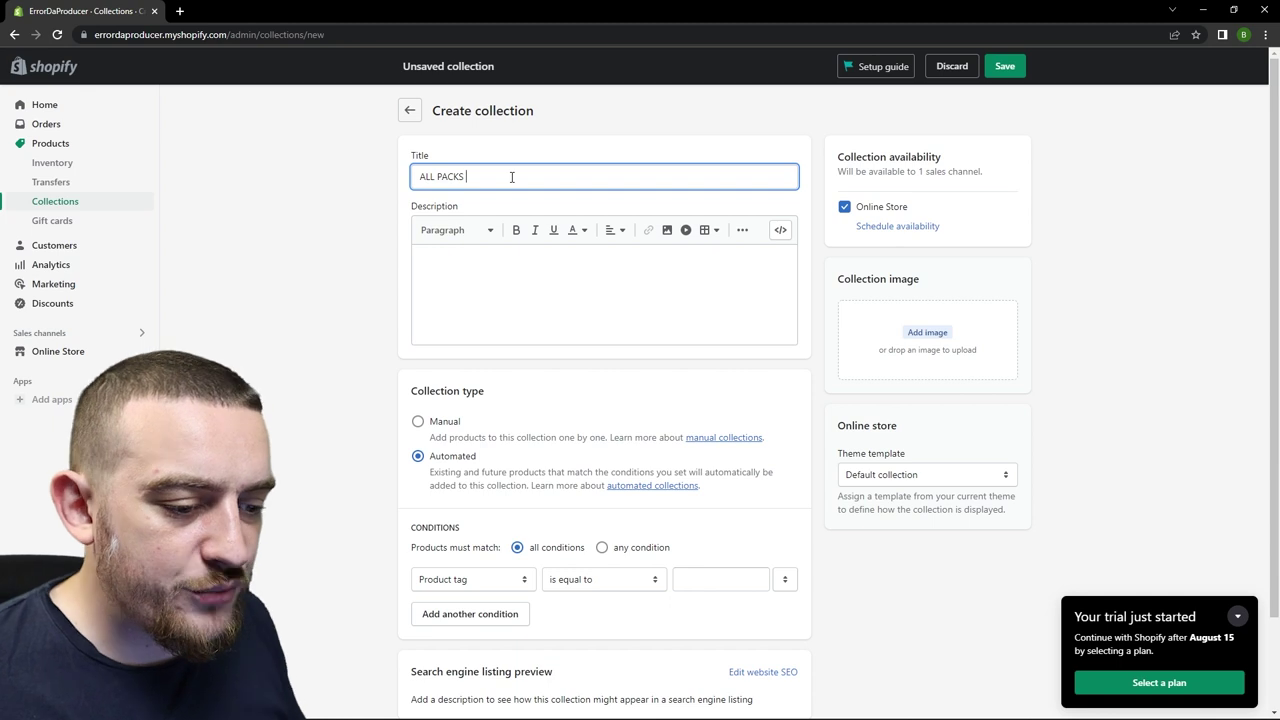
Give the collection the description "PACK THIS WITH TARGETED KEYWORDS", make it Manual, save it and return to the collections list.
left_click(469, 291)
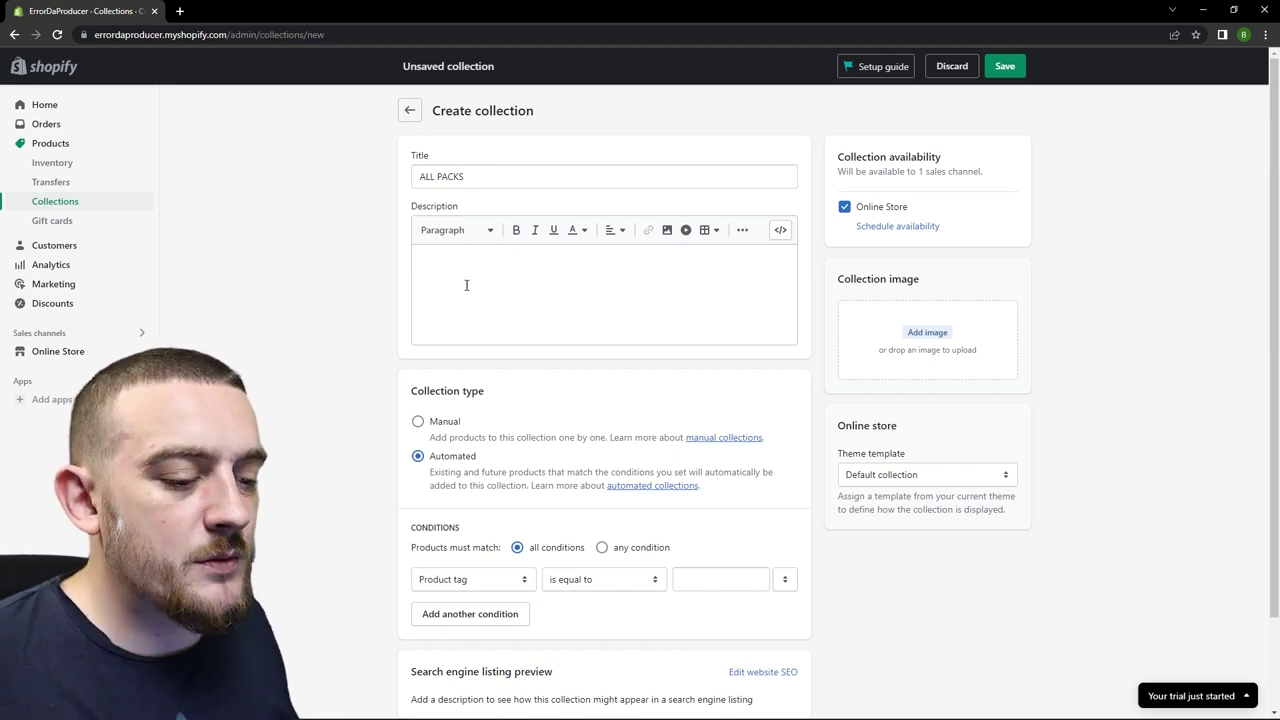
type("PACK THIS WITH TARGETED KEYWORDS")
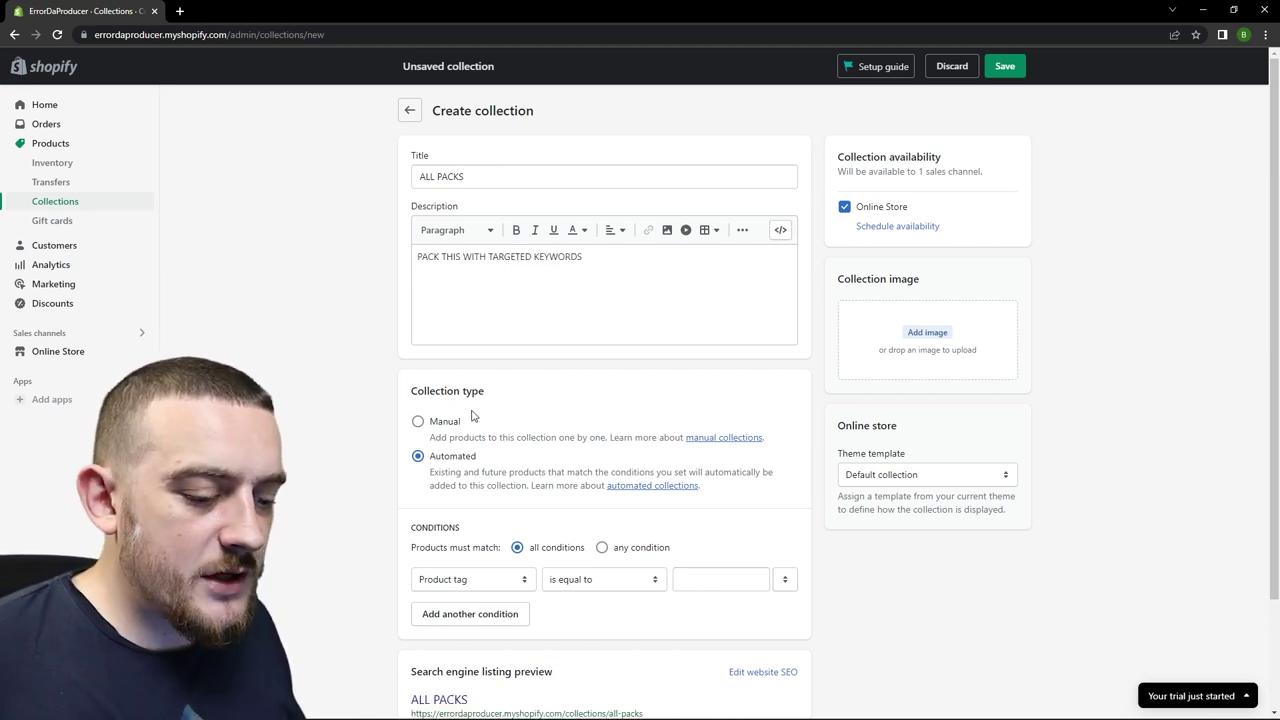
left_click(418, 423)
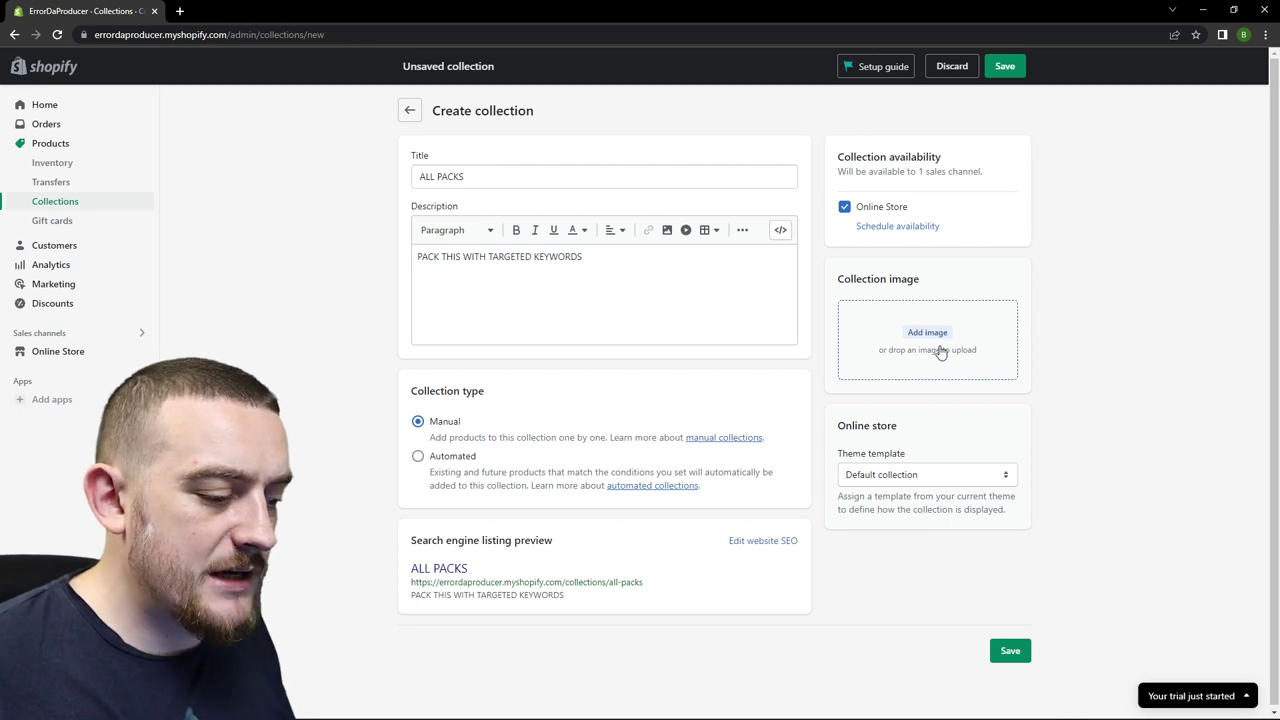
left_click(1010, 651)
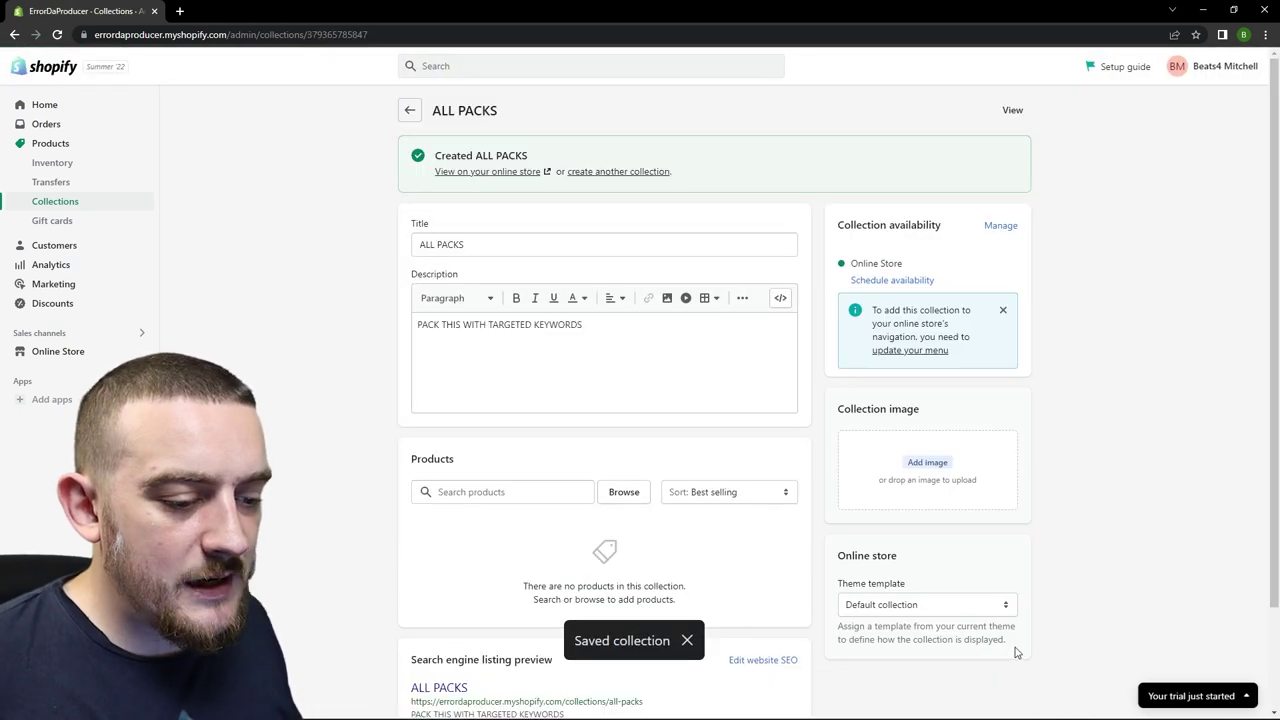
left_click(409, 110)
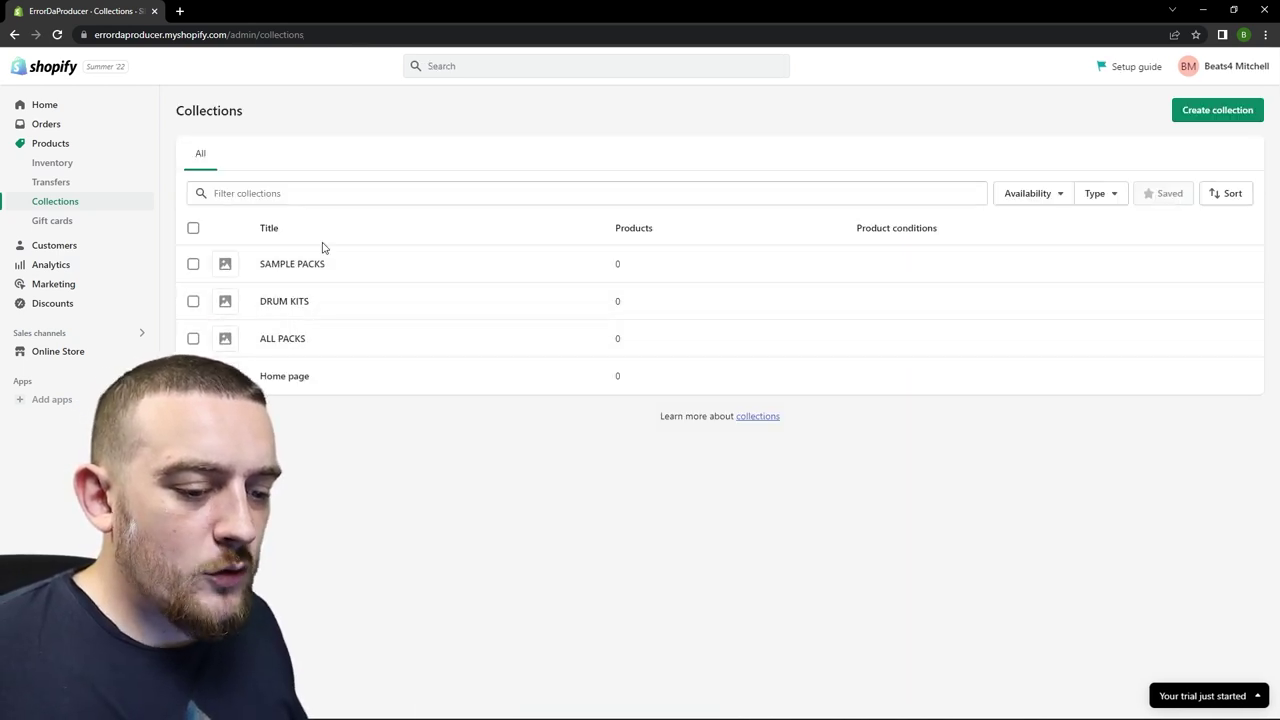
Reopen the Craft theme's customization and open the header's Main menu for editing.
left_click(55, 351)
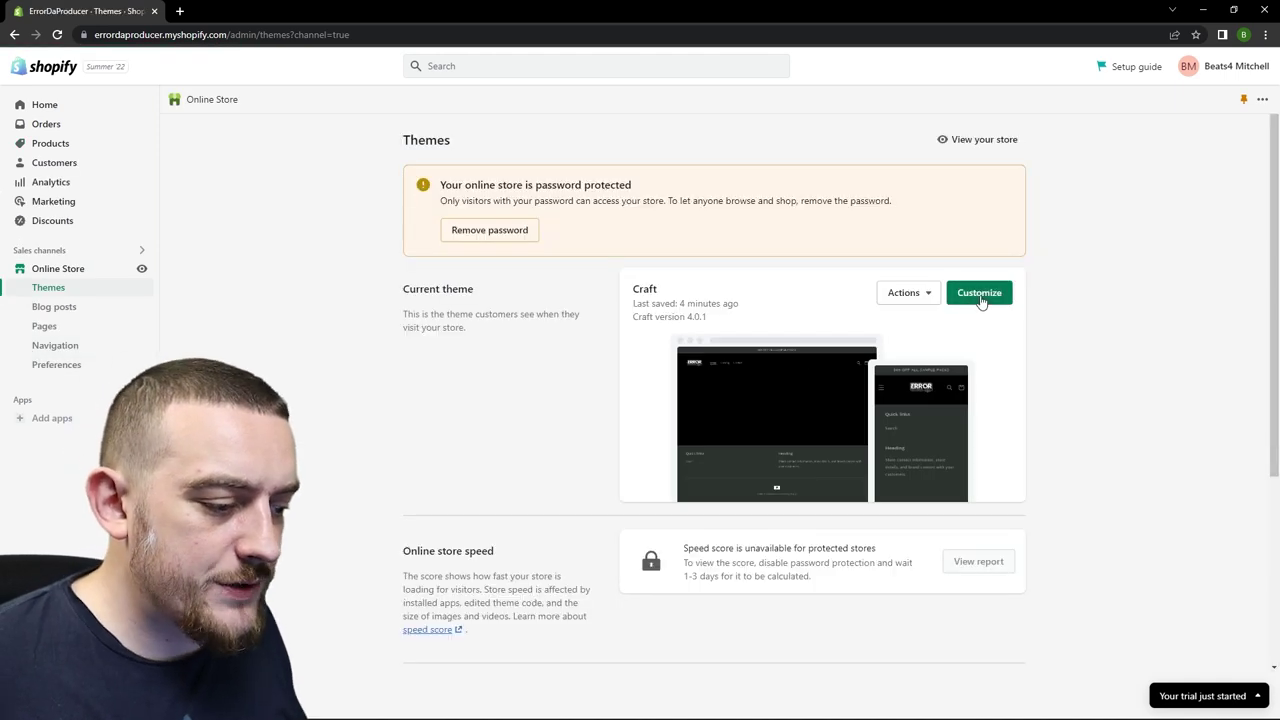
left_click(980, 297)
left_click(76, 161)
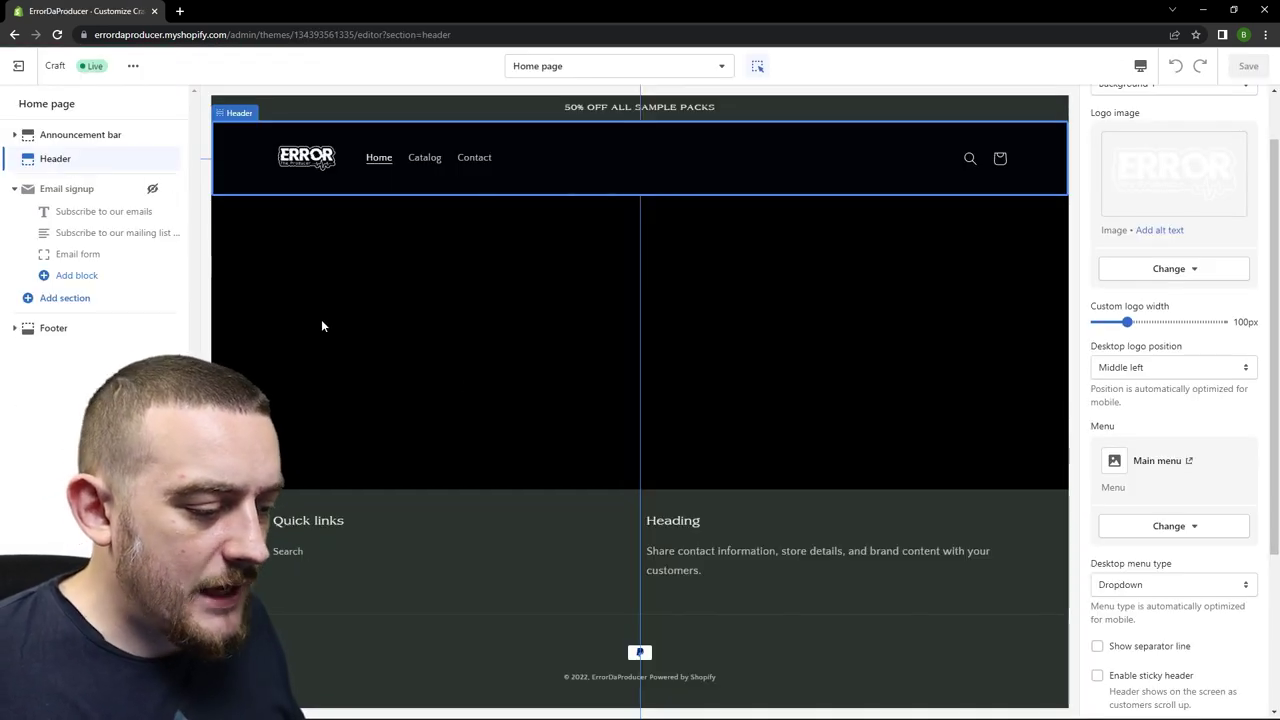
left_click(1162, 461)
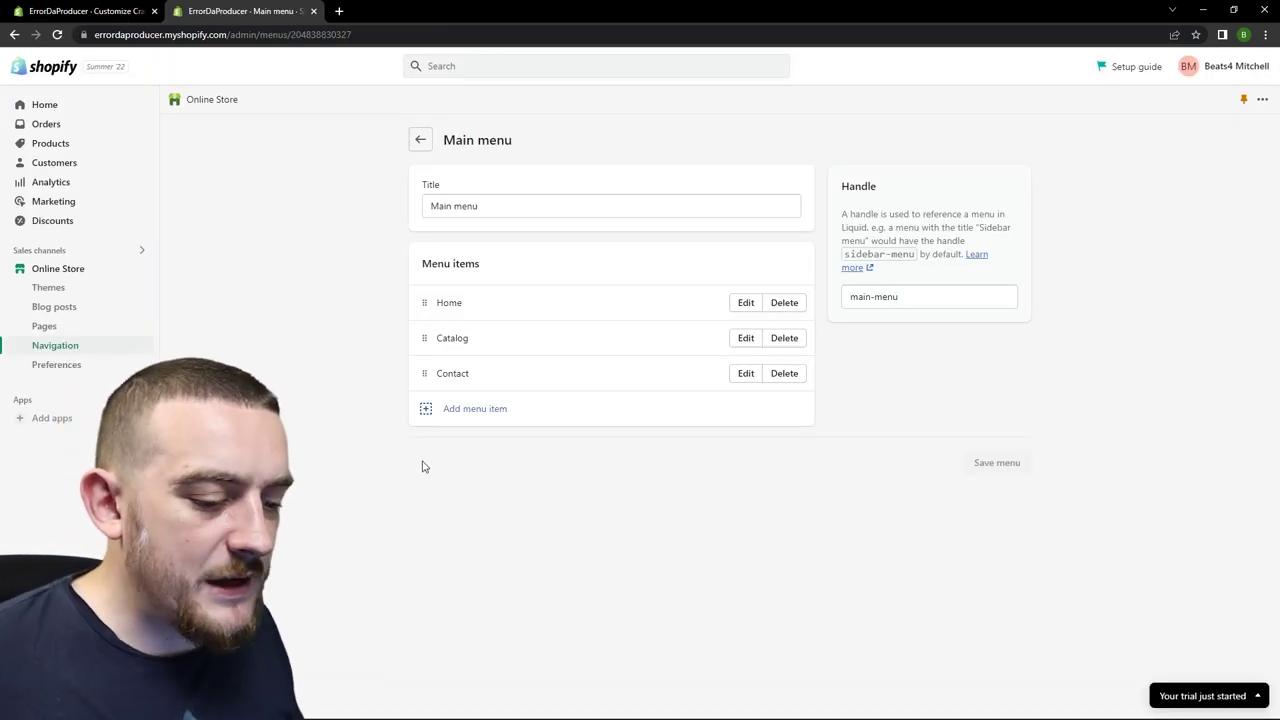
Add a main menu item named "ALL PACKS" that links to the ALL PACKS collection.
left_click(469, 412)
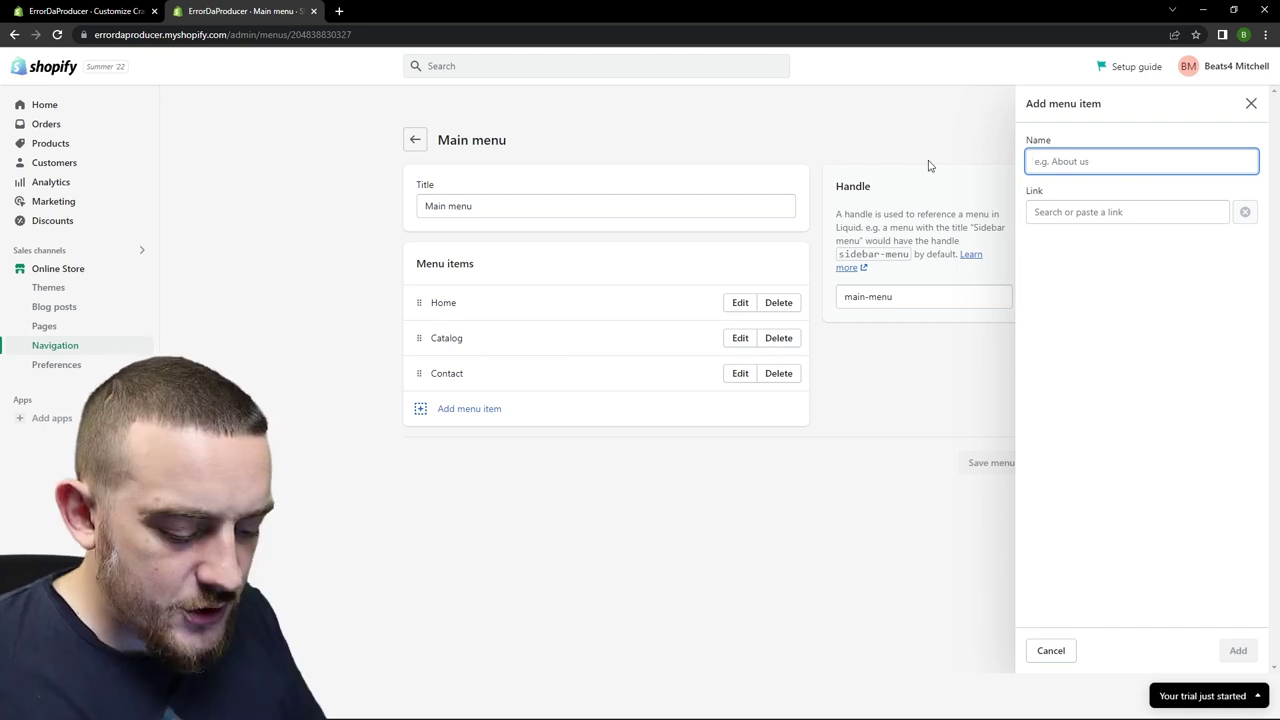
type("Al")
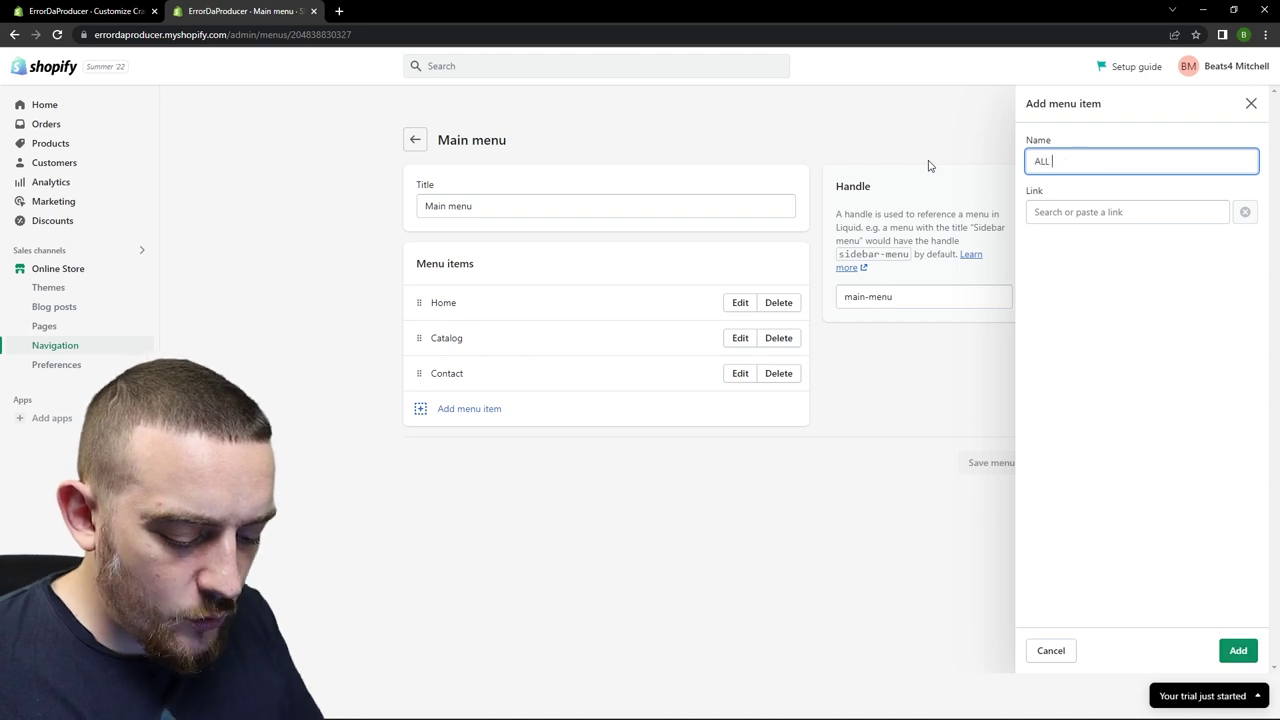
type("L PACKS")
left_click(1123, 211)
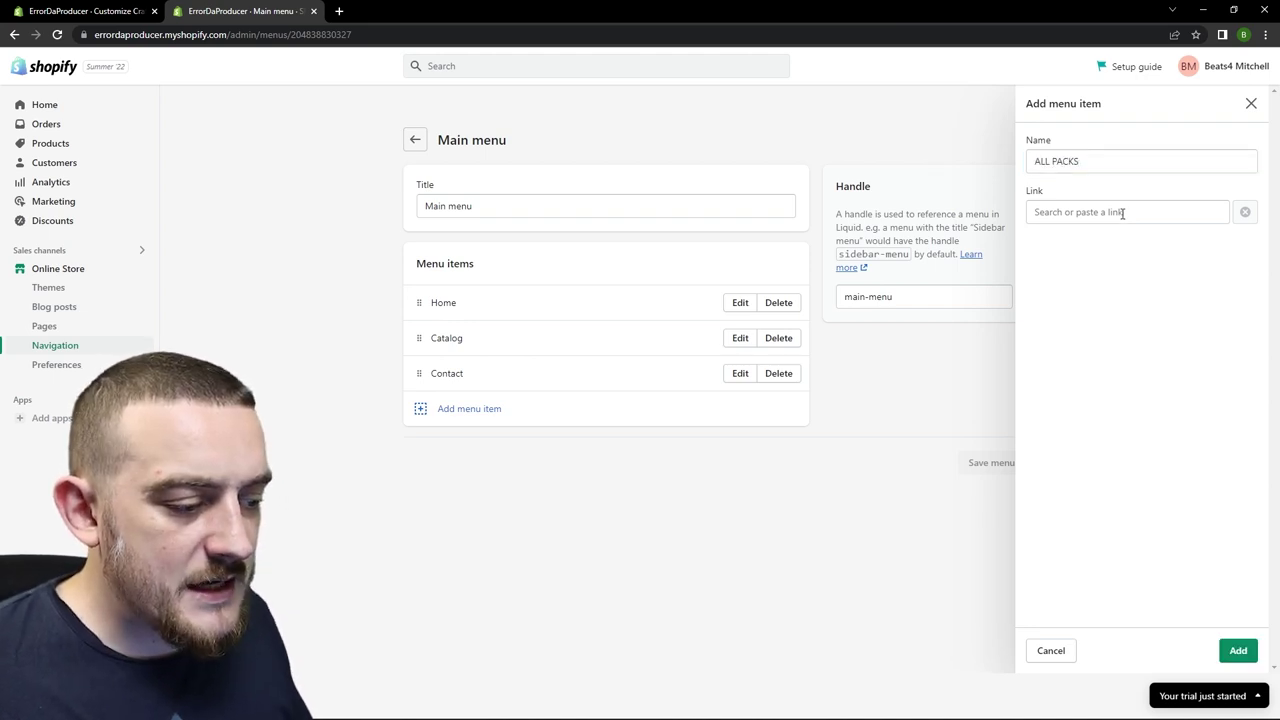
left_click(1098, 293)
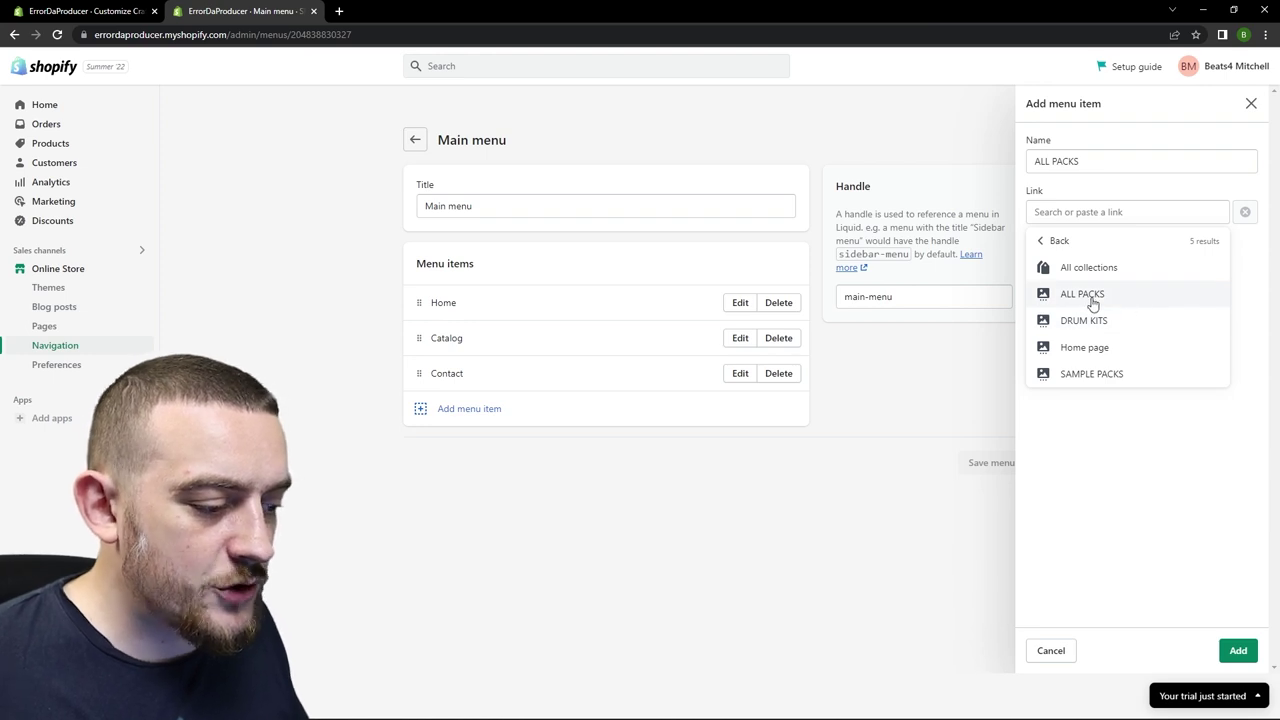
left_click(1093, 299)
left_click(1238, 651)
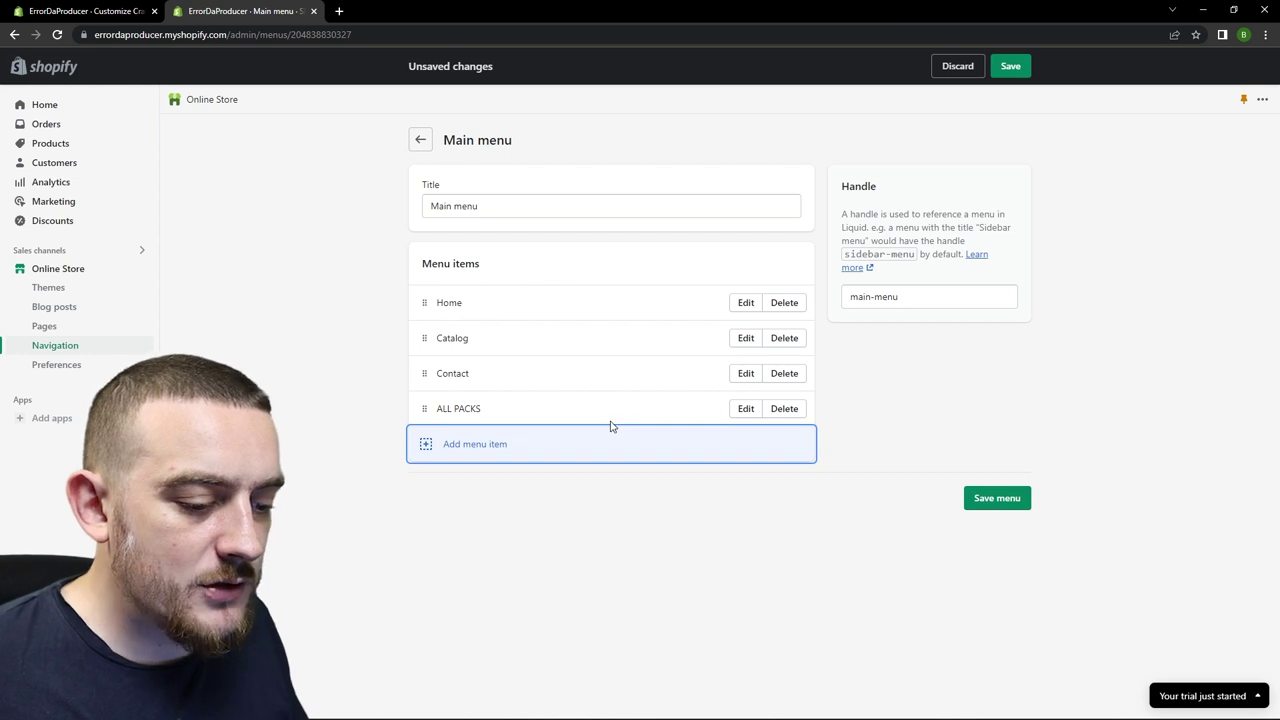
Add a main menu item named "SAMPLE PACKS" that links to the SAMPLE PACKS collection.
left_click(459, 455)
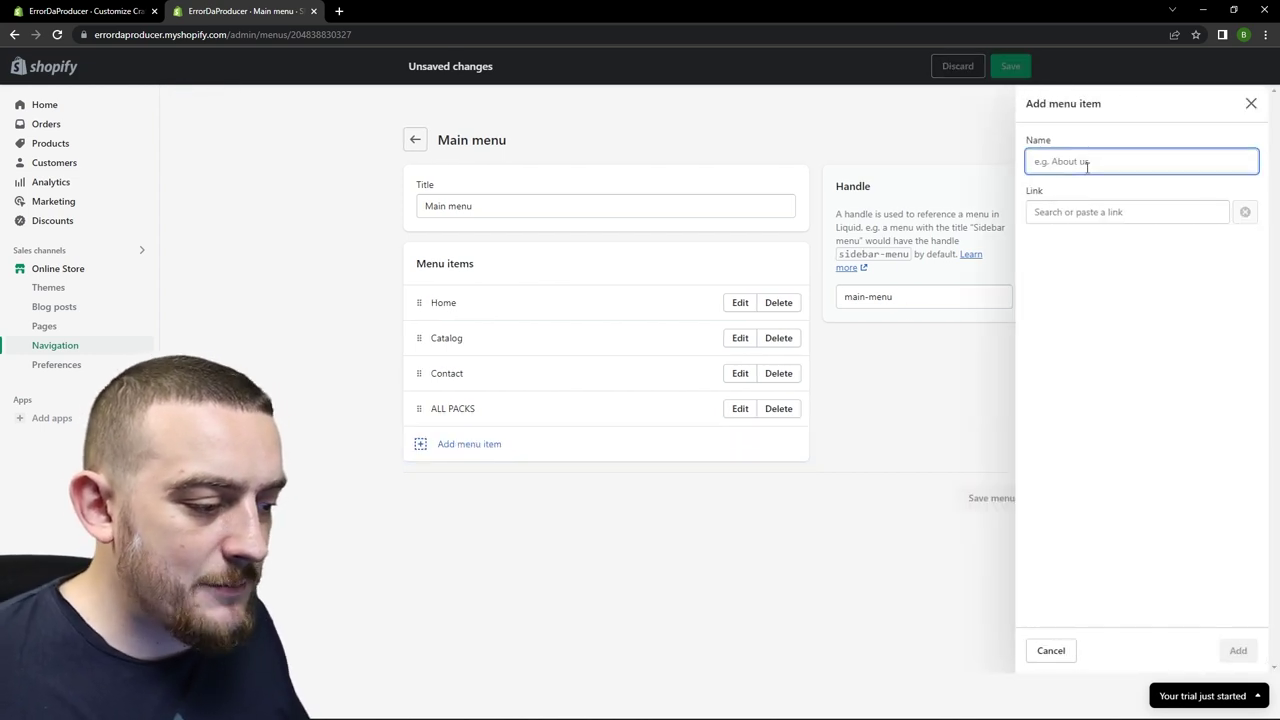
type("SAMPLE PACKS")
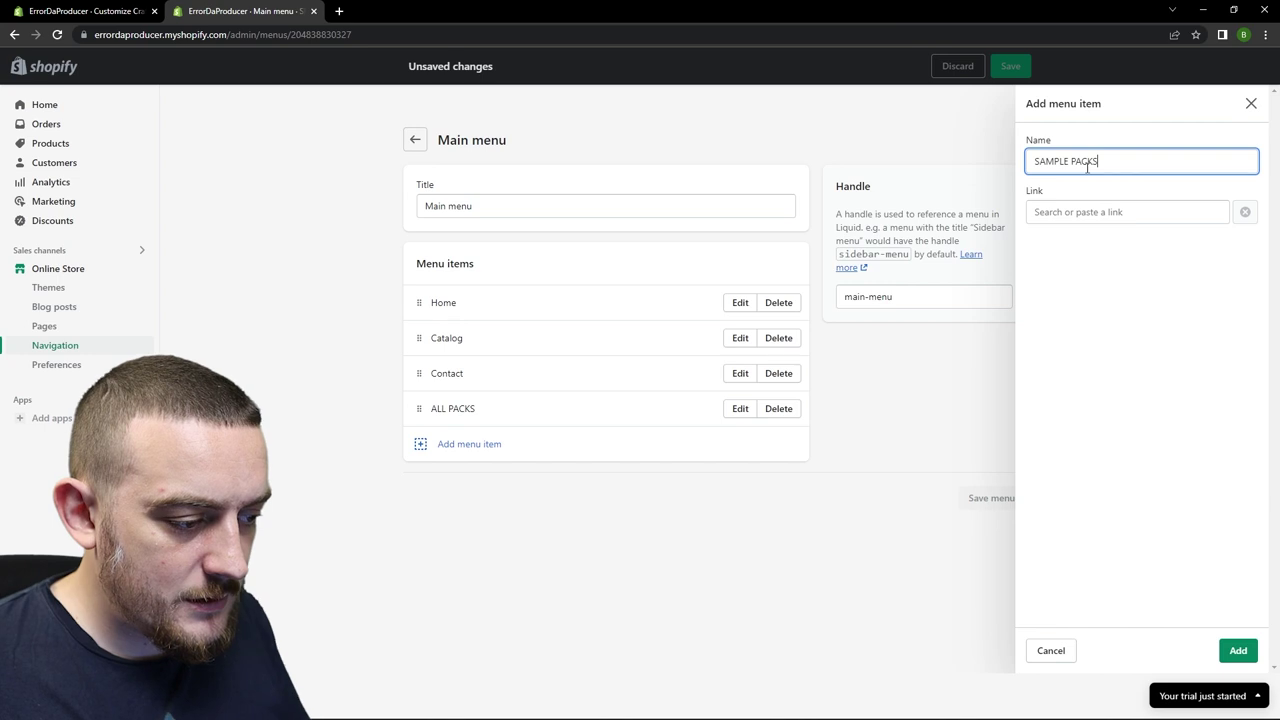
left_click(1134, 215)
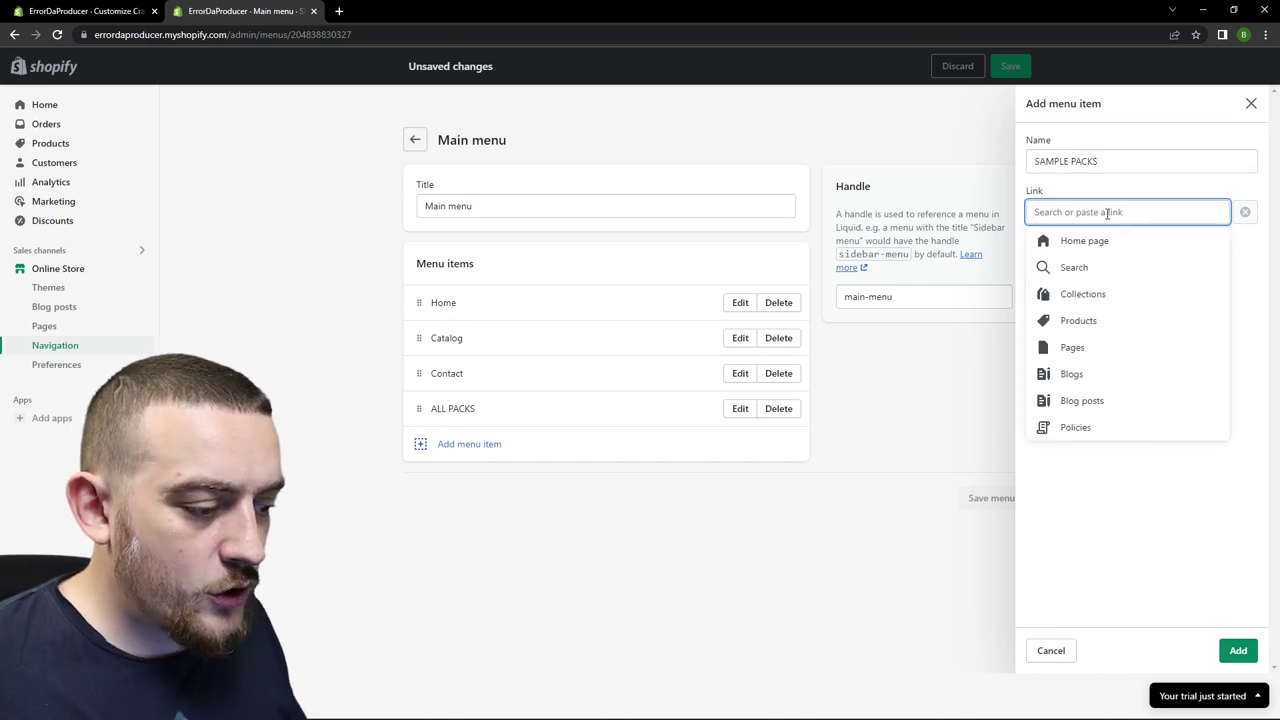
left_click(1098, 312)
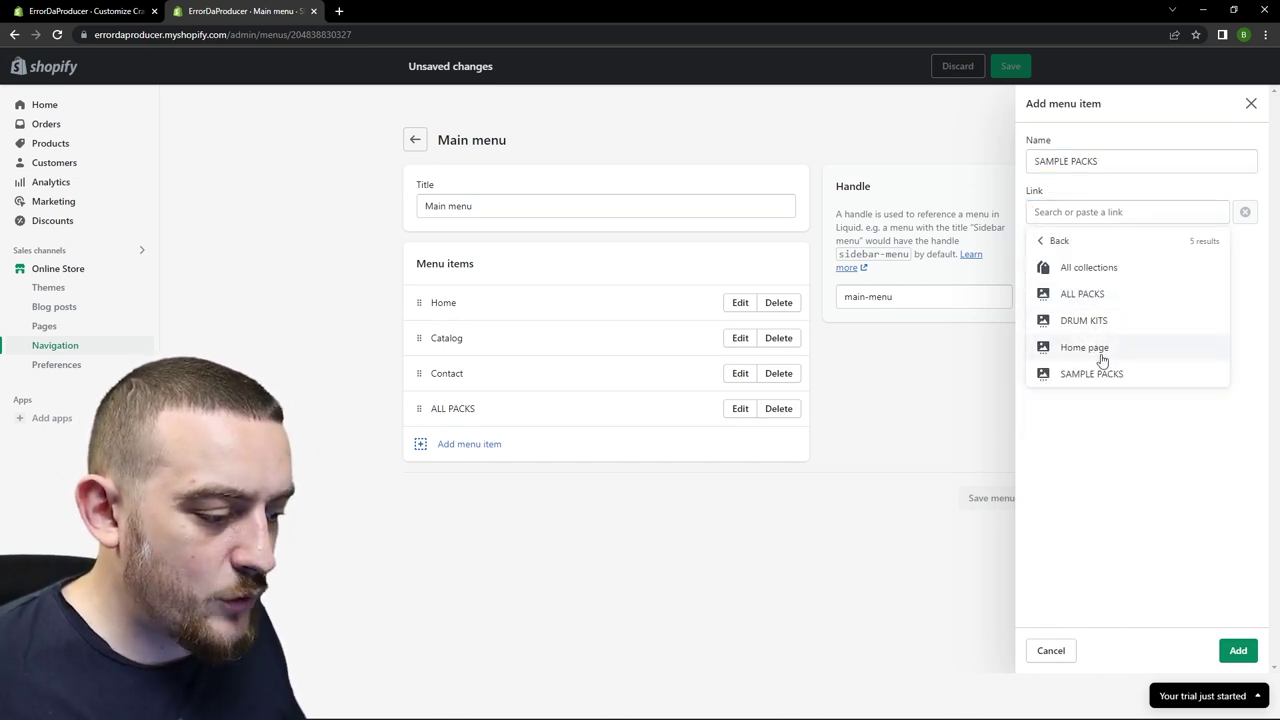
left_click(1092, 373)
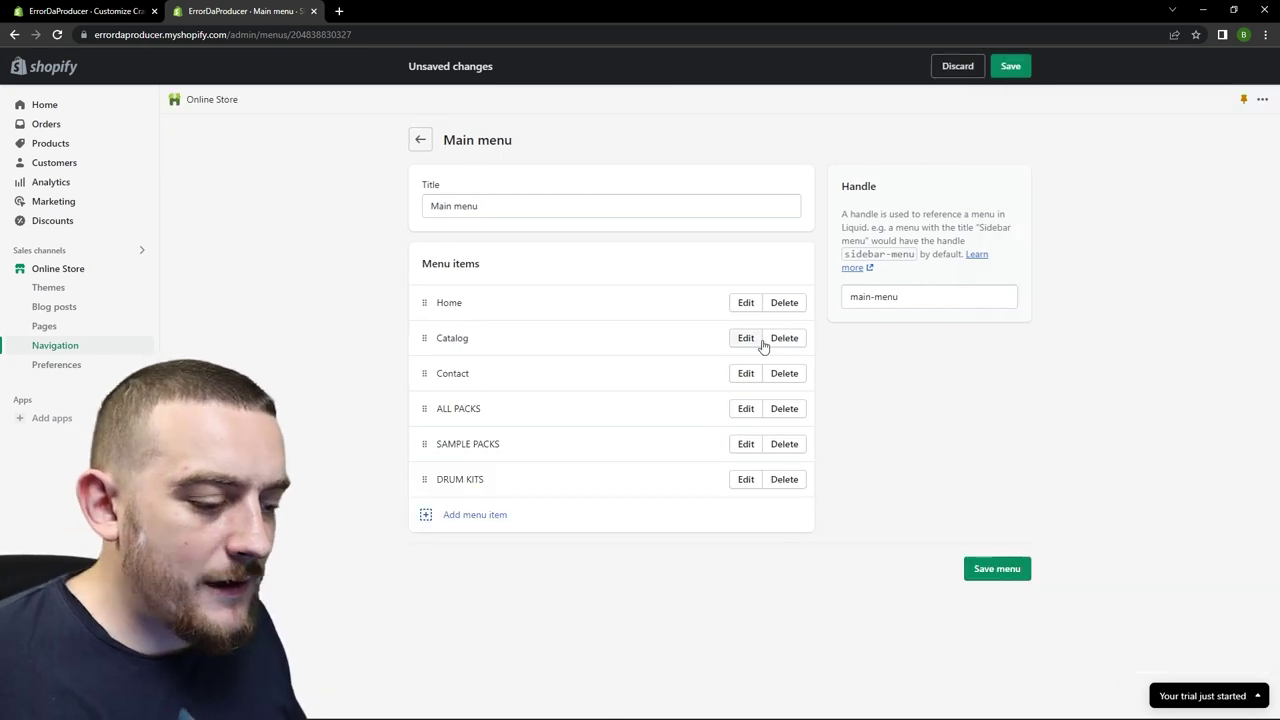
Delete the Catalog item, move the contact item to the end of the main menu and save the menu.
left_click(783, 341)
left_click(808, 426)
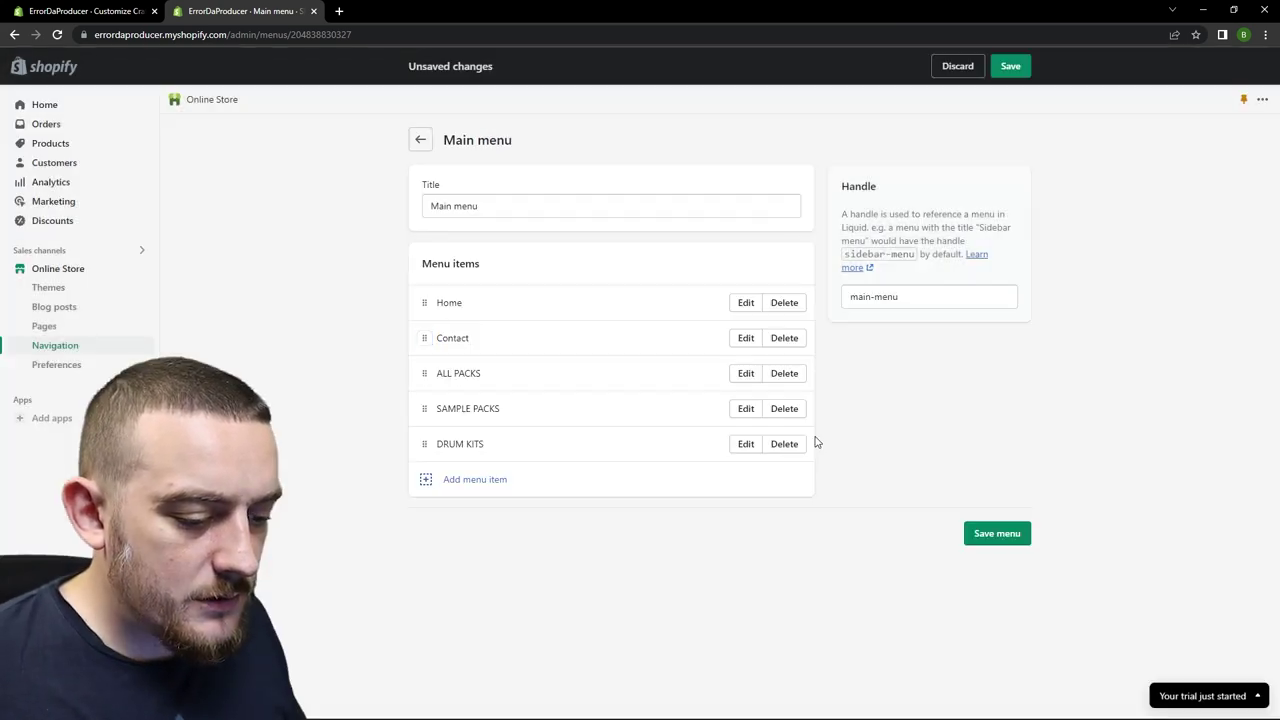
left_click_drag(416, 340, 418, 442)
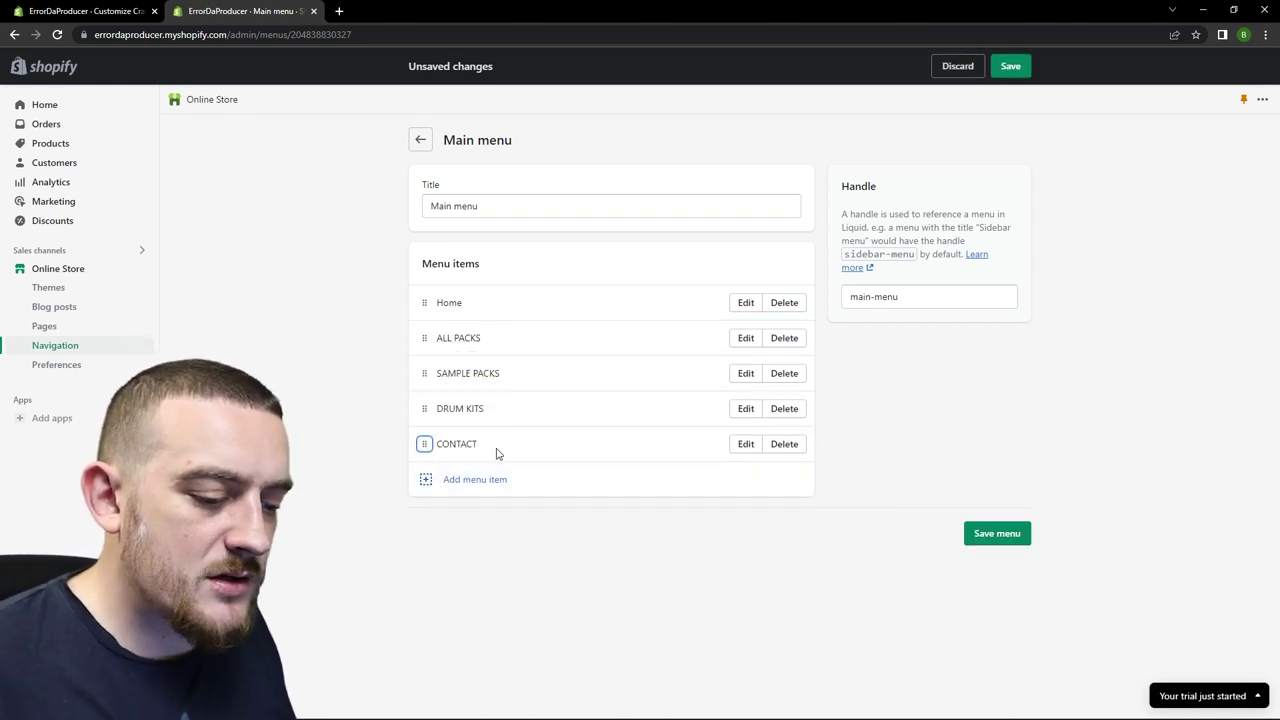
left_click(990, 537)
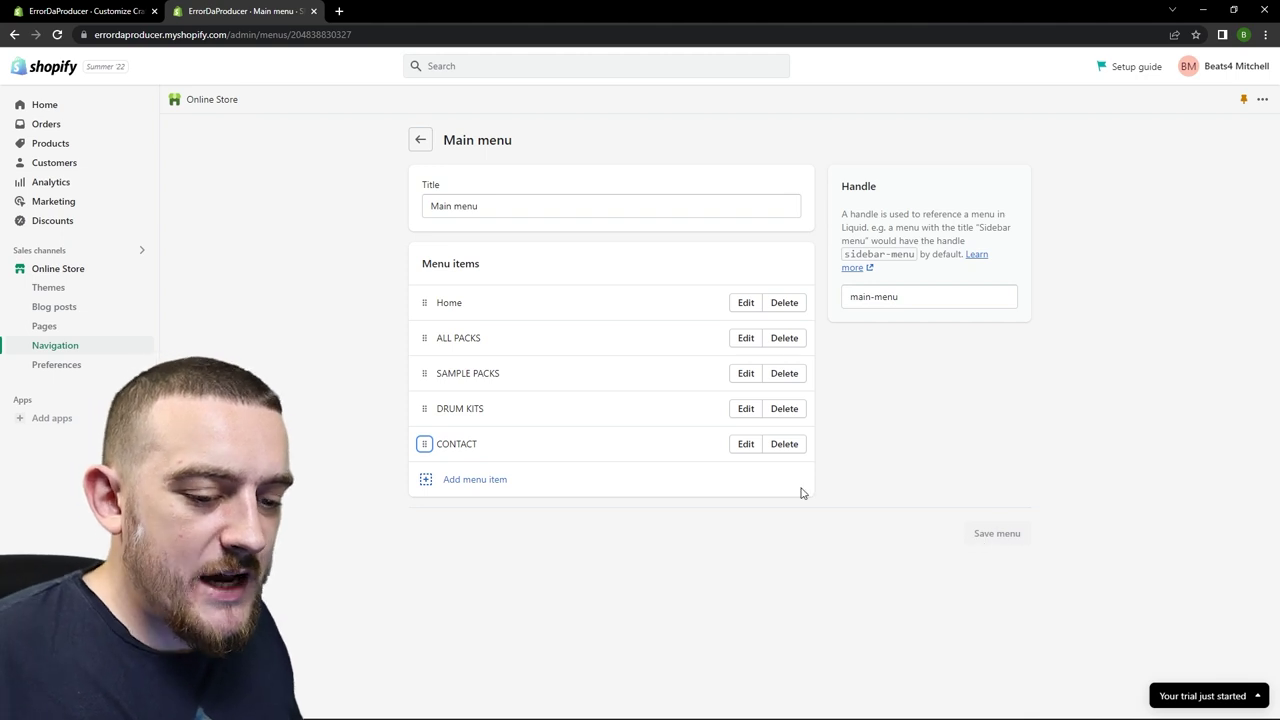
Check the updated header menu in the Craft theme's home page preview, then return to the themes overview.
left_click(46, 288)
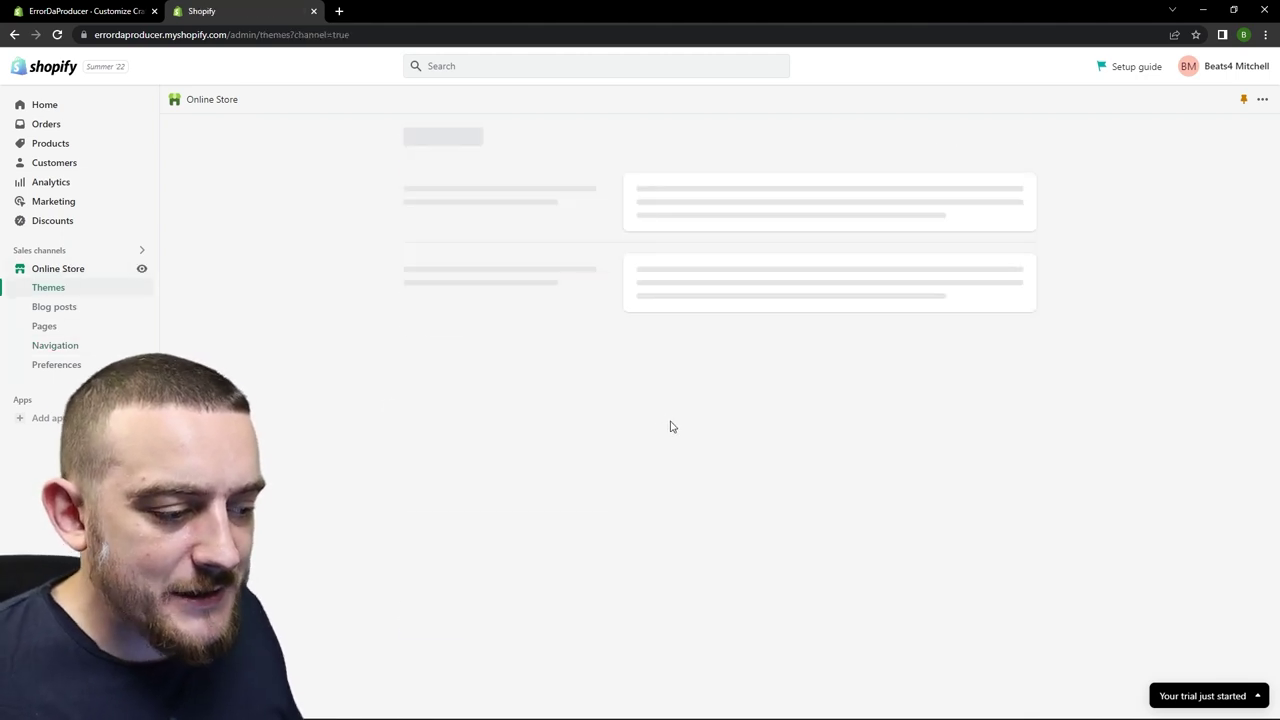
left_click(975, 298)
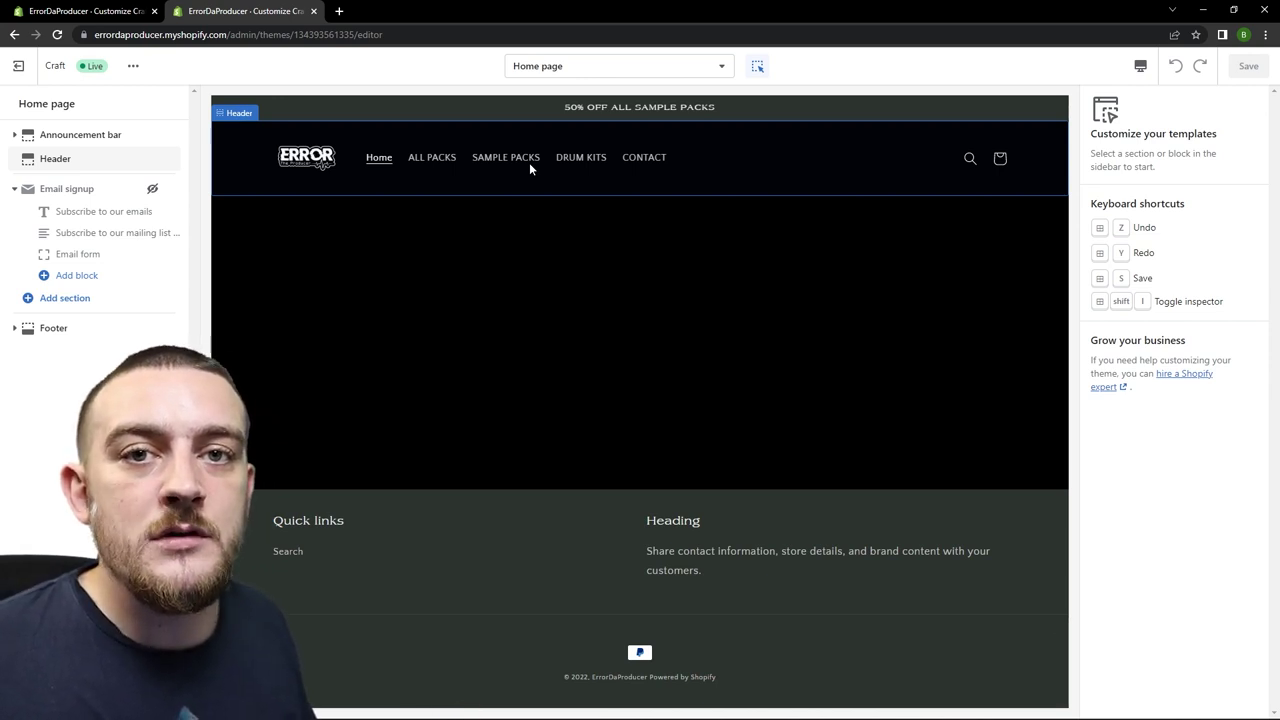
left_click(38, 68)
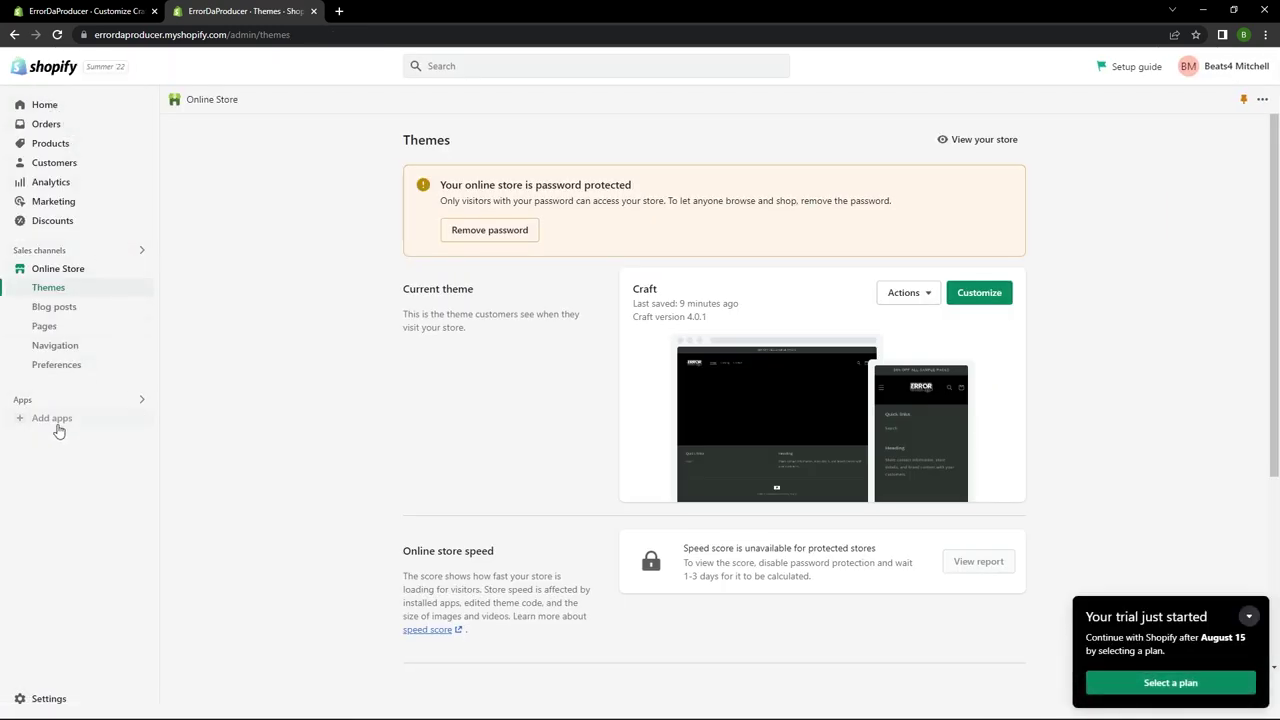
Open the Shopify App Store from the apps area and search it for "digital downloads".
left_click(56, 420)
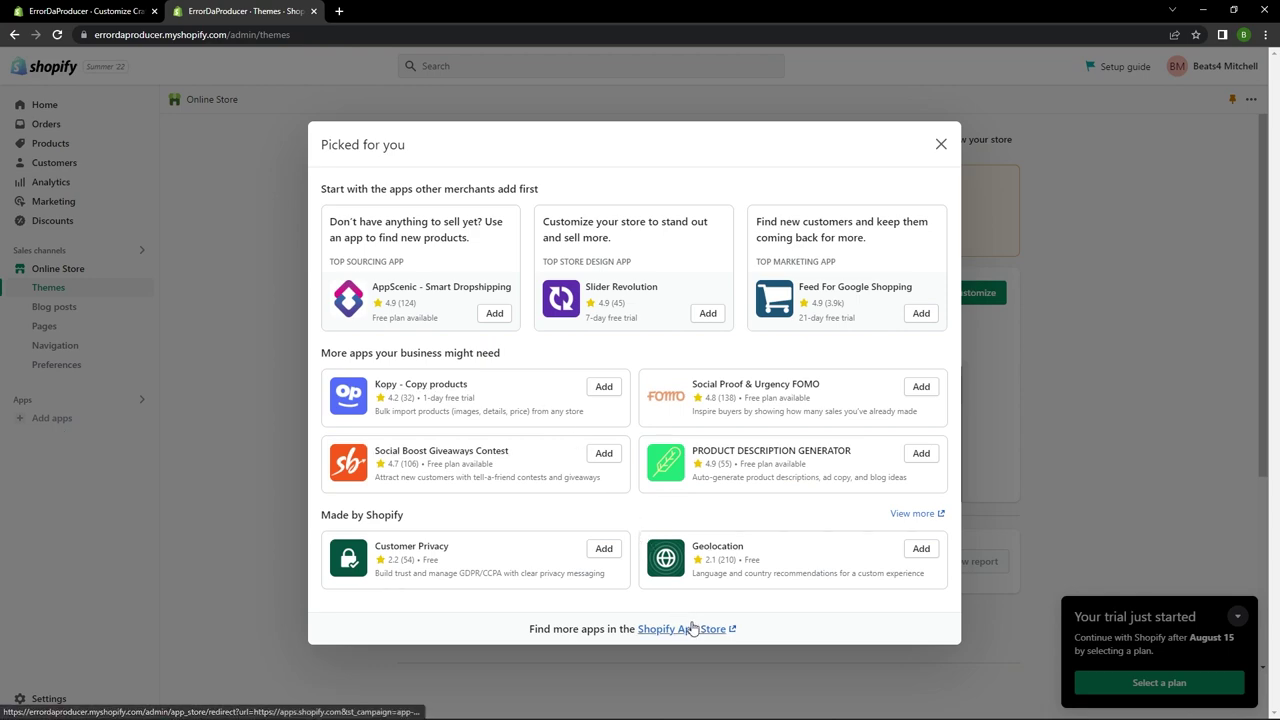
left_click(692, 628)
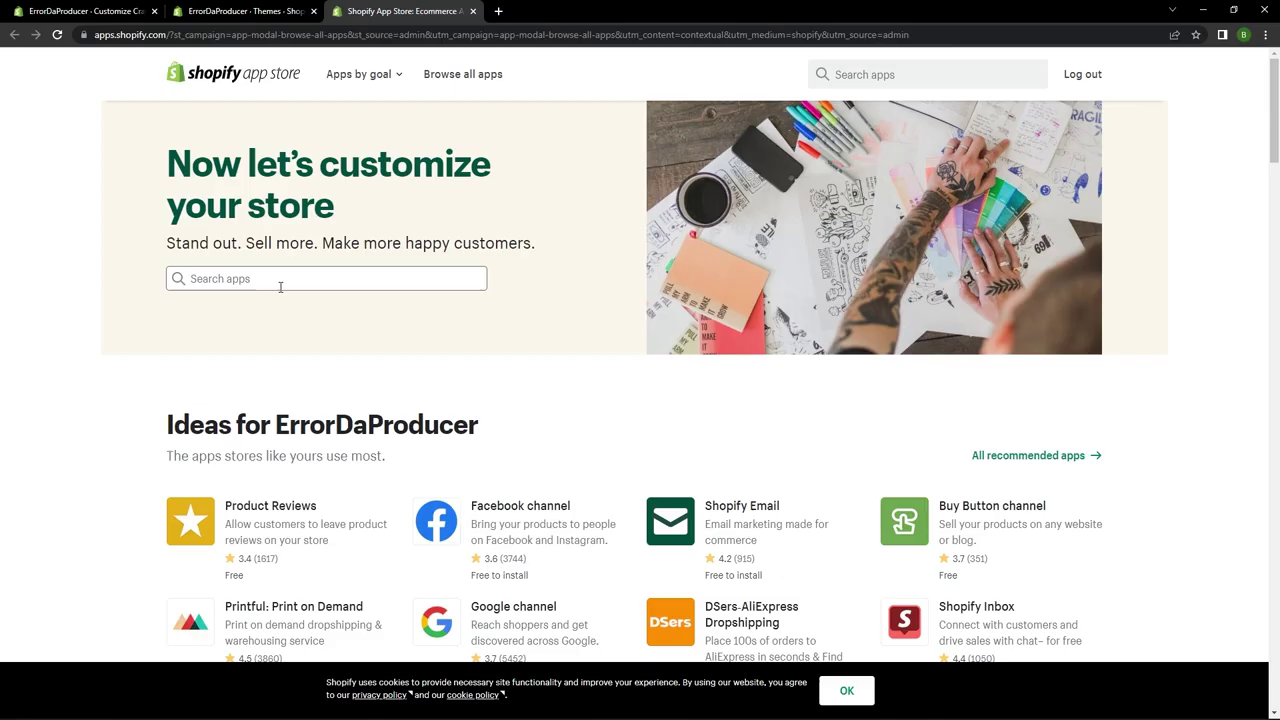
left_click(285, 280)
type("dig")
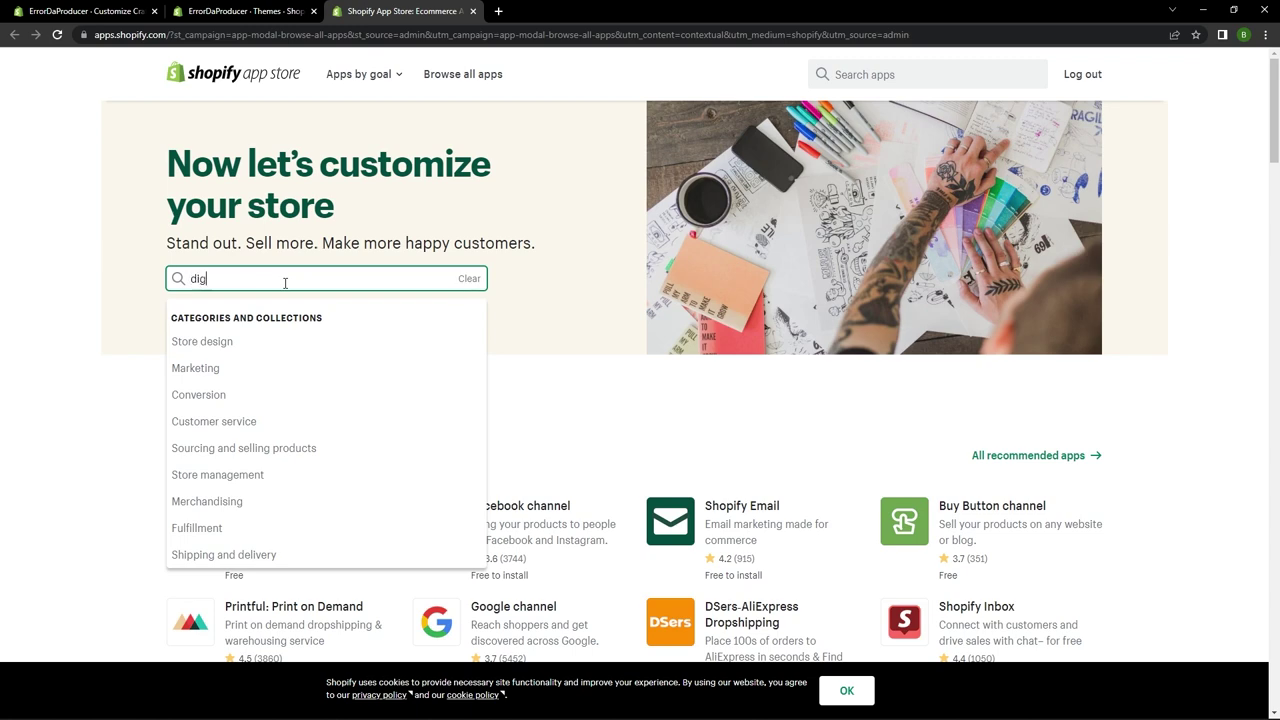
type("ital")
key("Return")
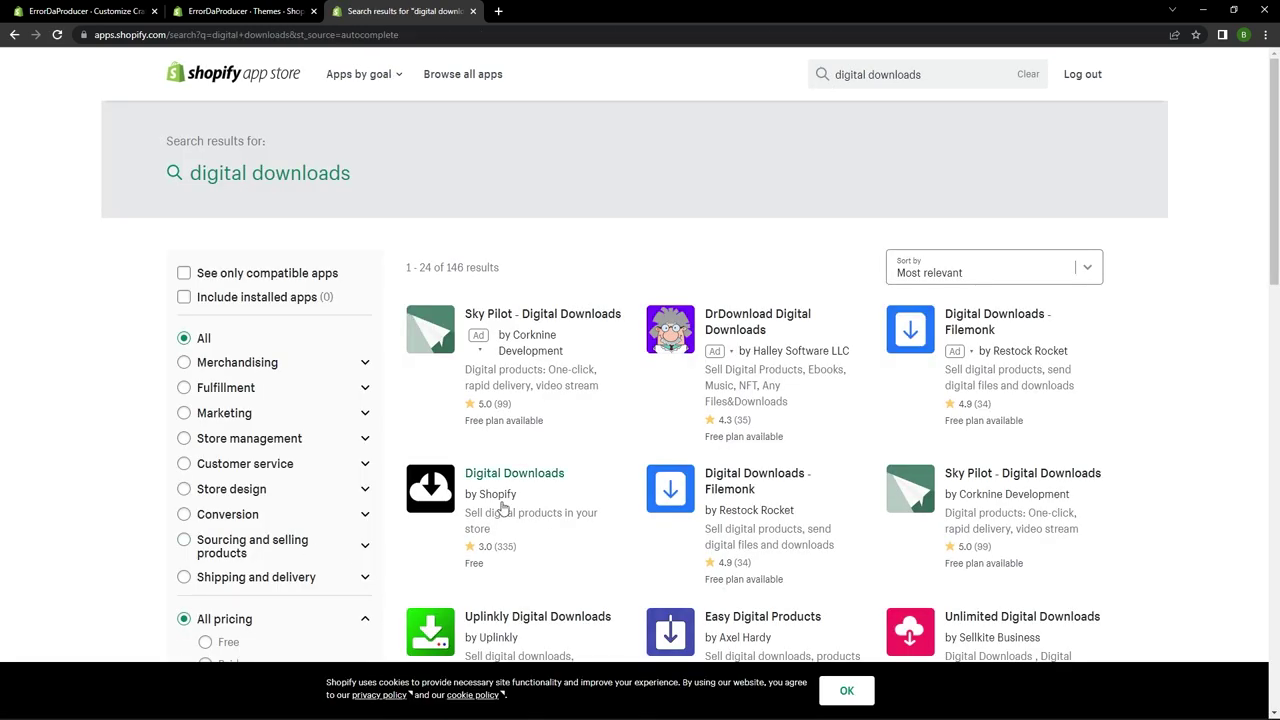
Install the free Digital Downloads app by Shopify and return to the themes overview.
left_click(437, 508)
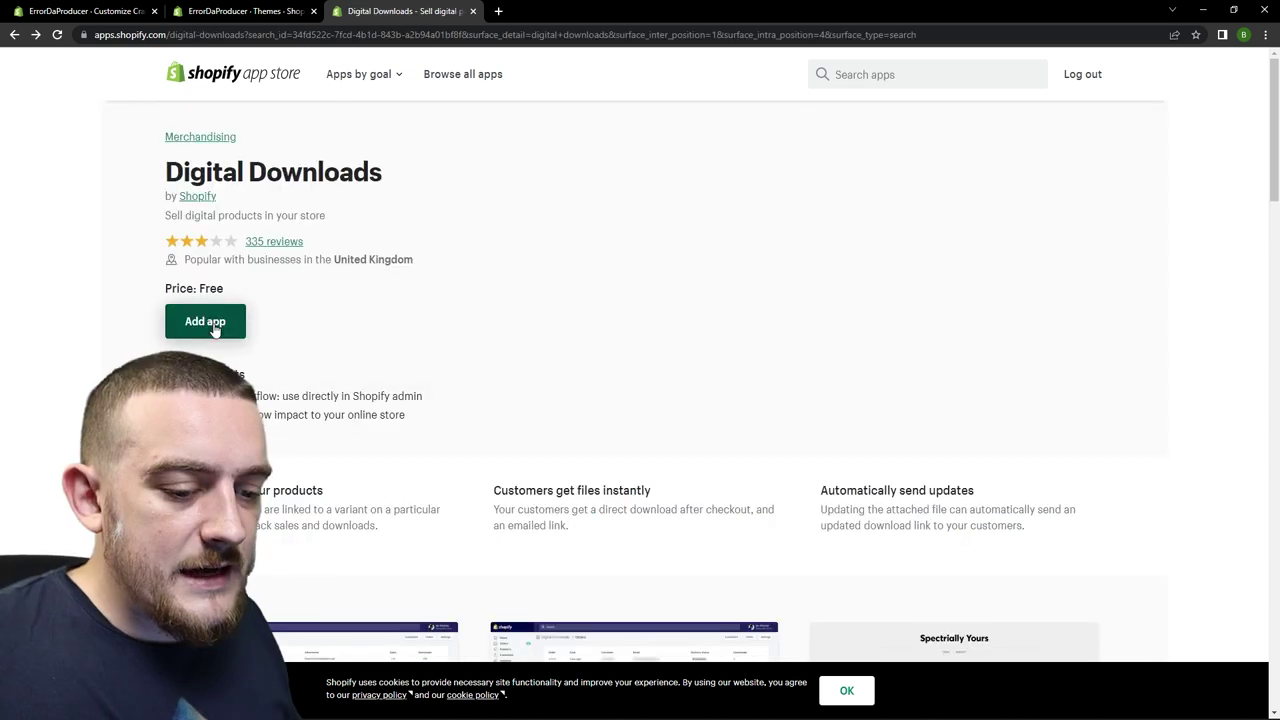
left_click(205, 321)
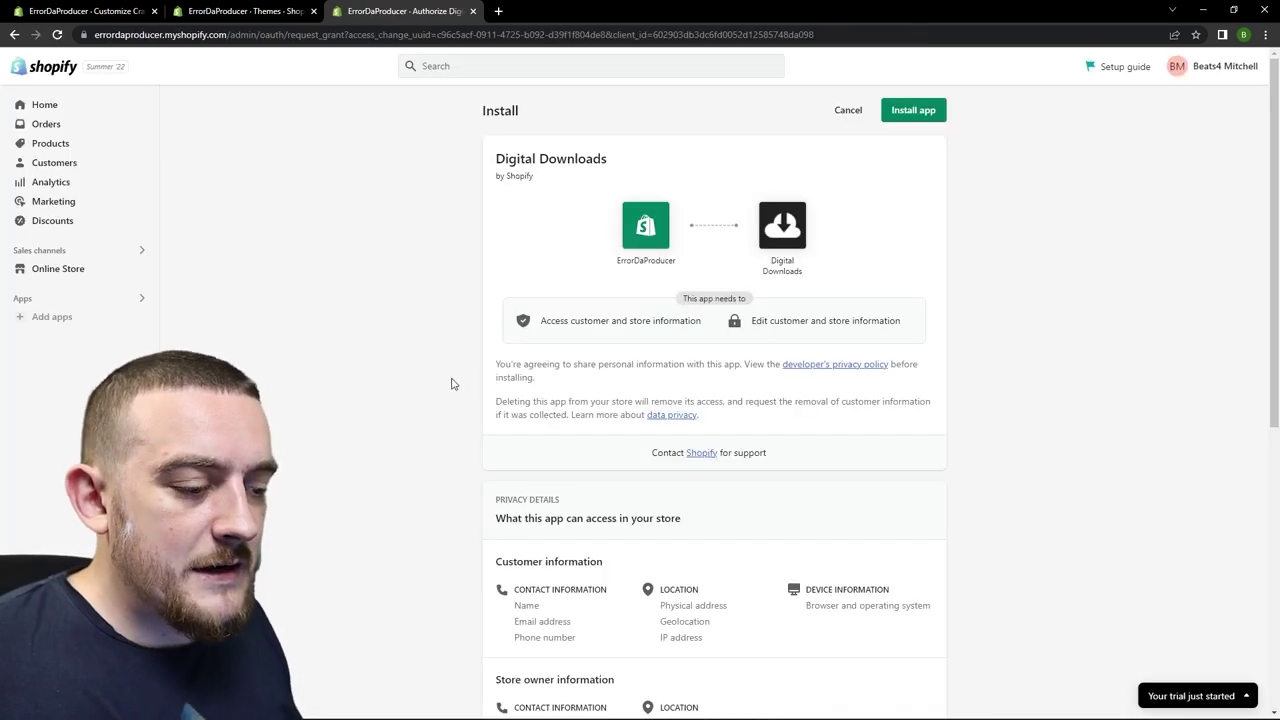
left_click(927, 115)
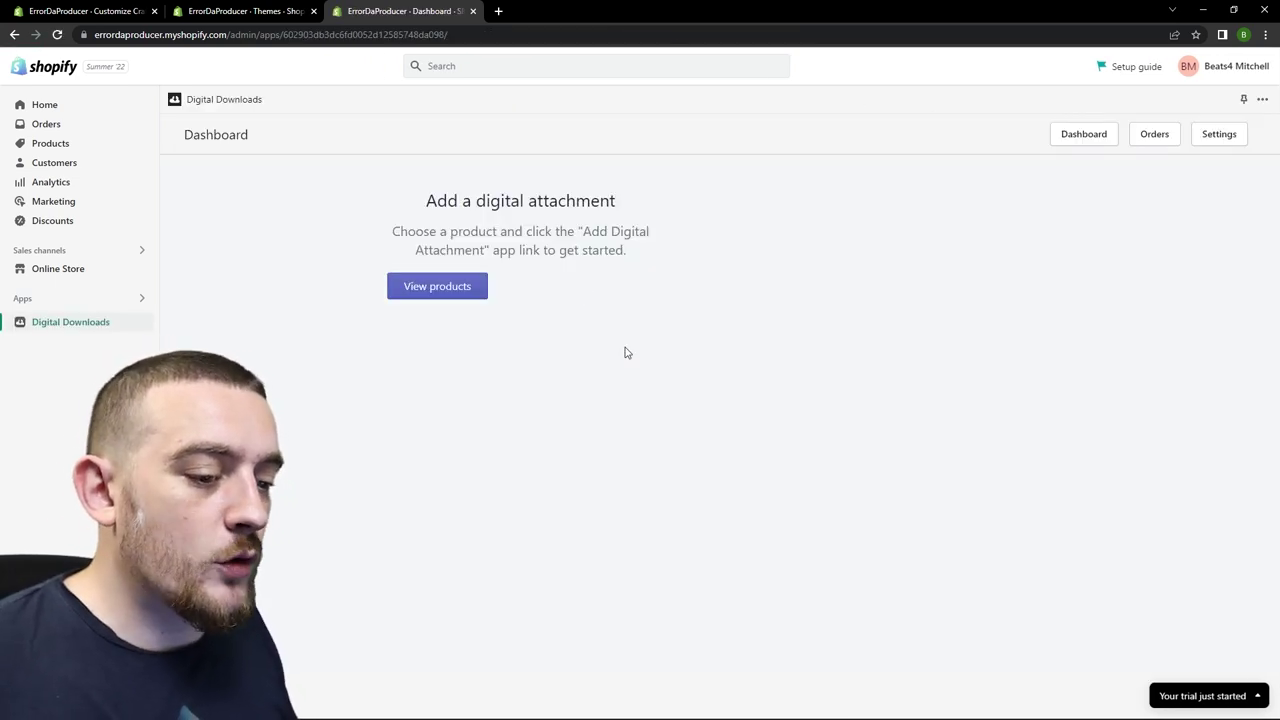
key("ctrl+w")
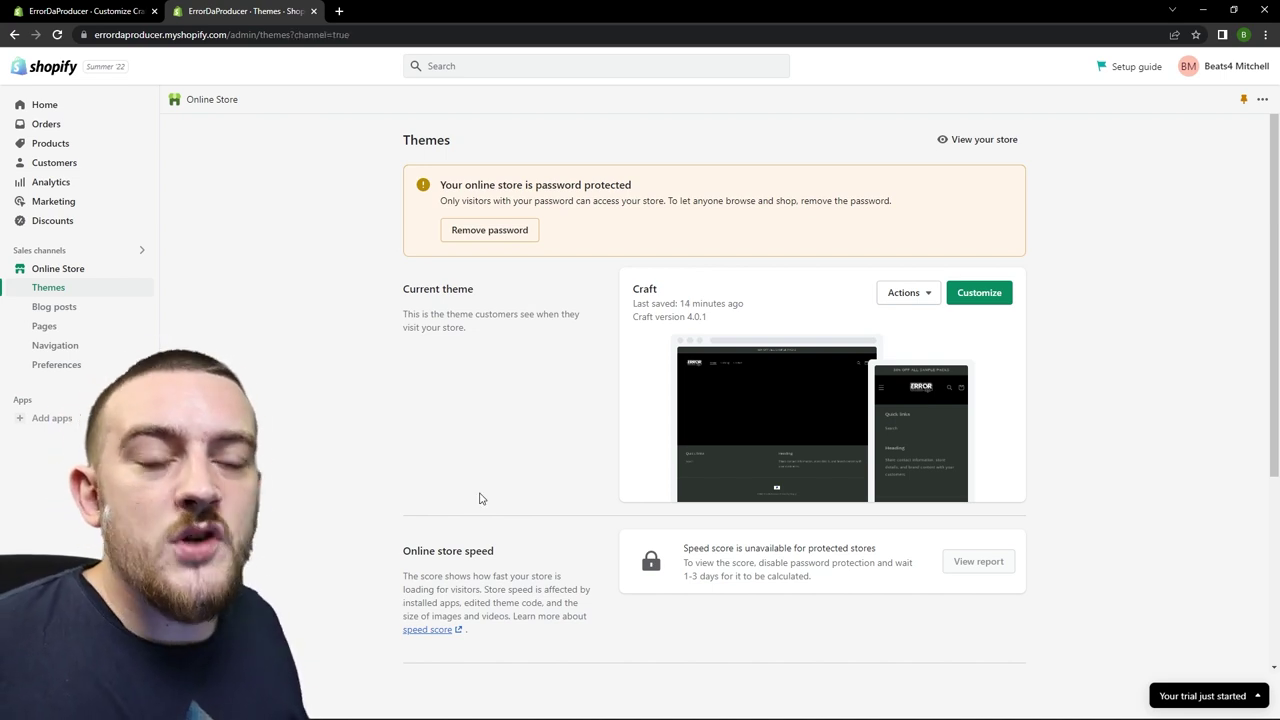
Start a new product titled "MY SAMPLE PACK" and add the sample pack's cover image as its media.
left_click(93, 147)
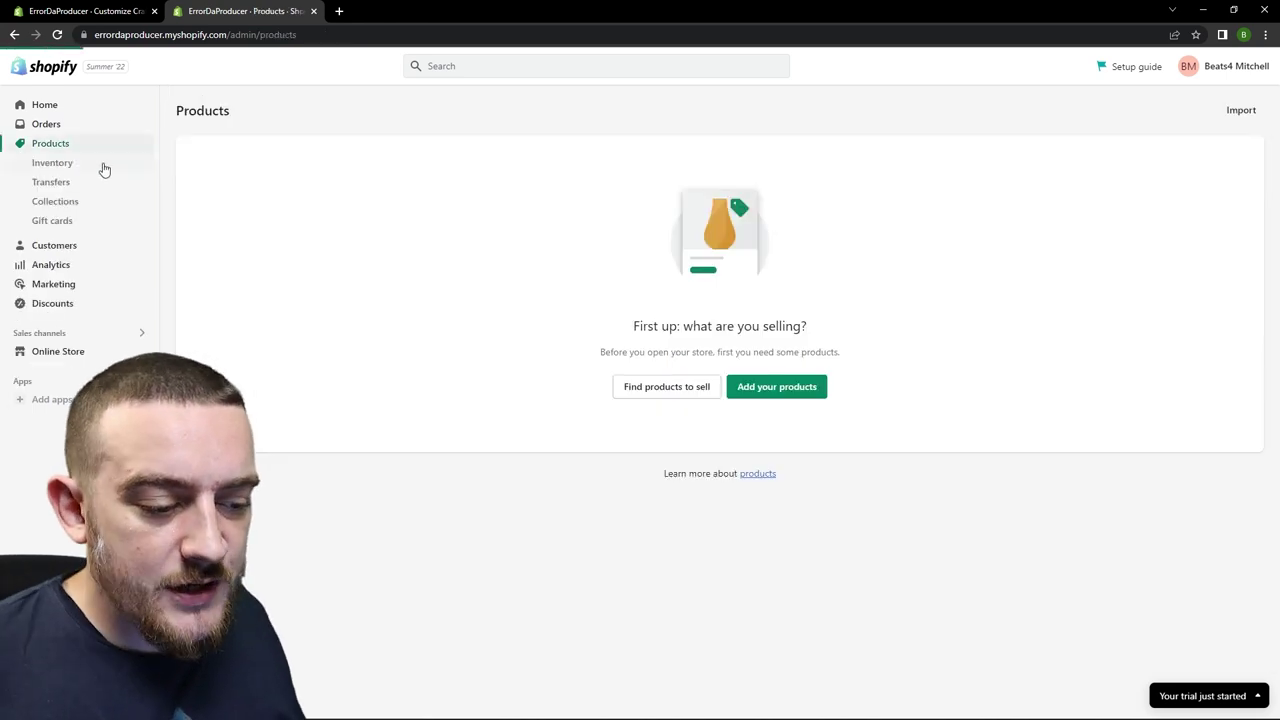
left_click(776, 392)
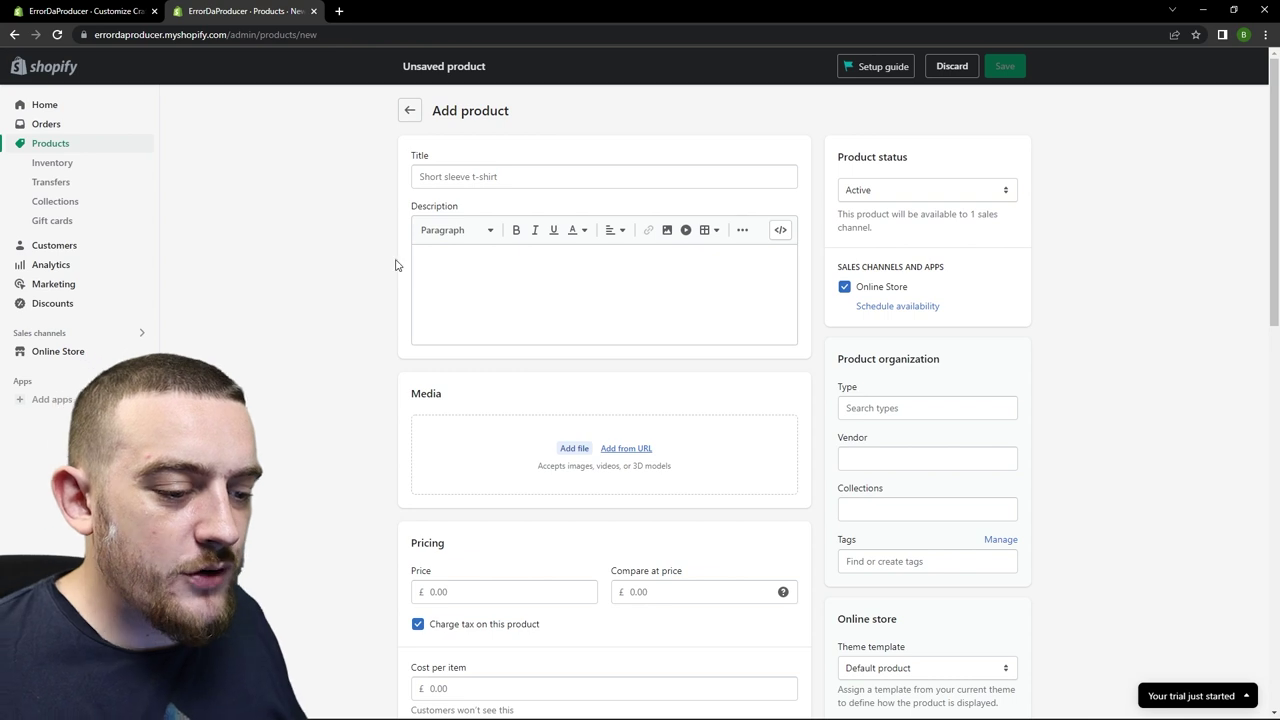
left_click(517, 179)
type("MY SAMPLE PACK")
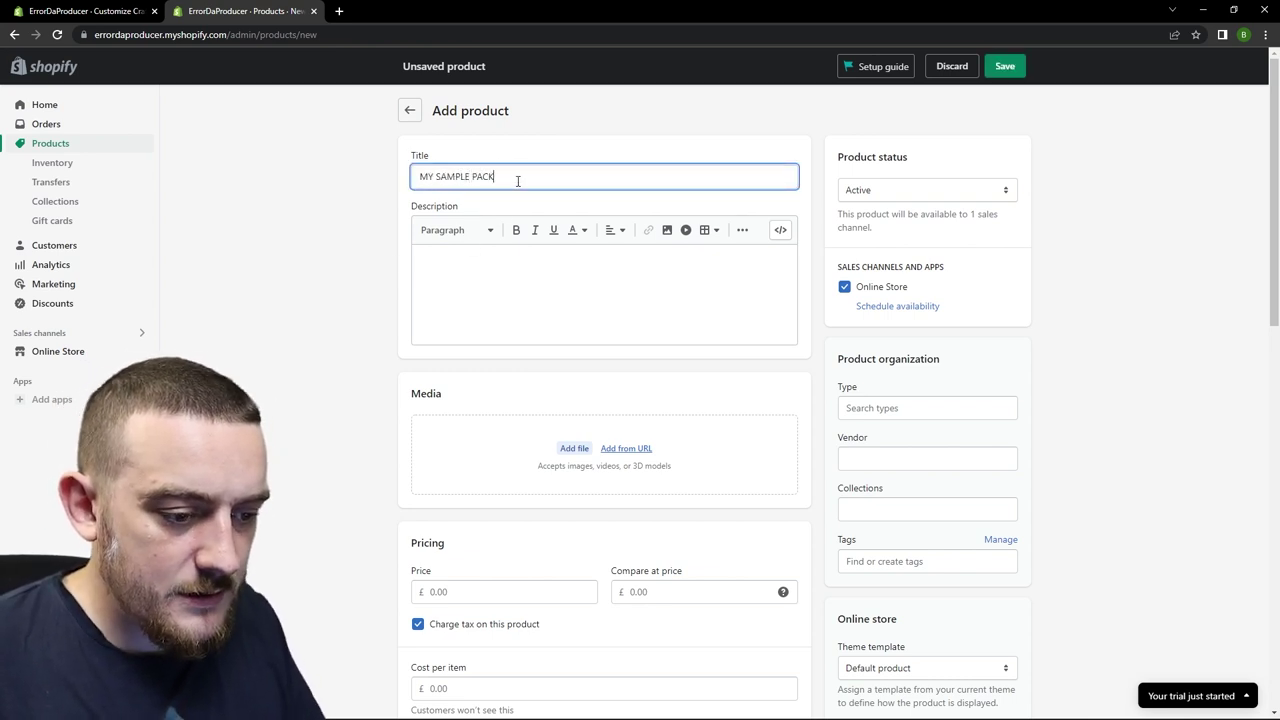
left_click(439, 299)
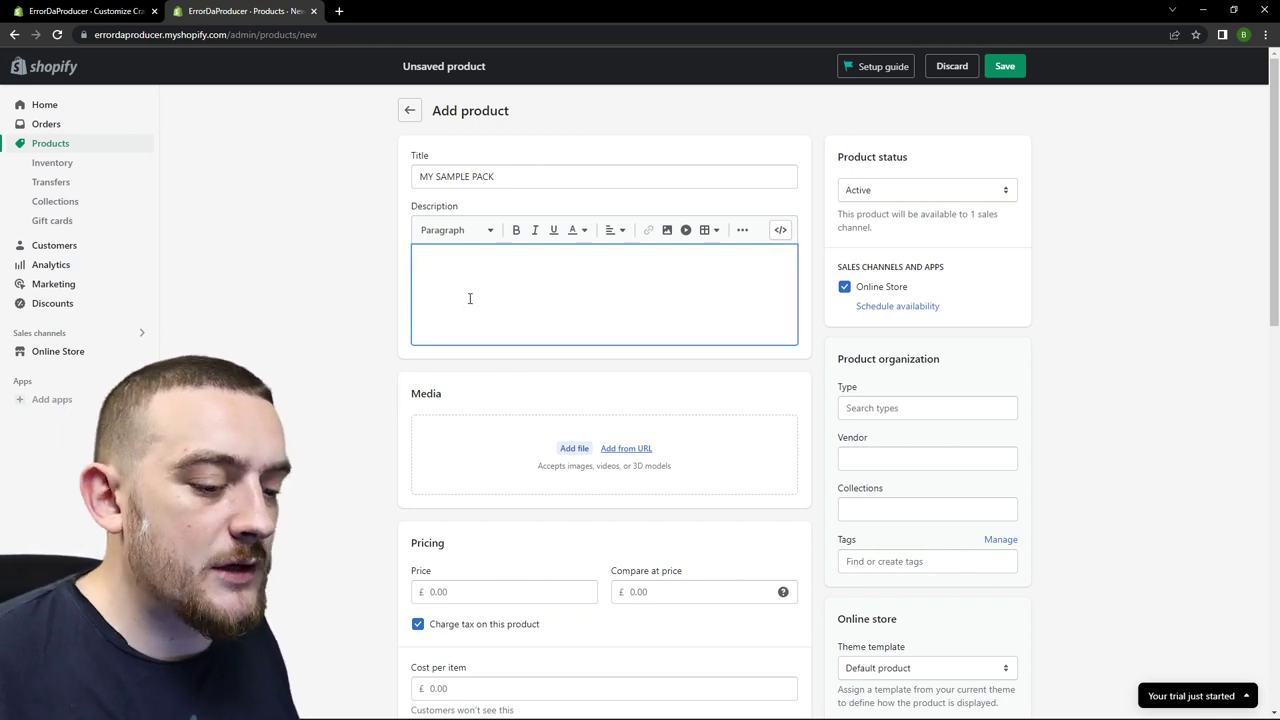
left_click(372, 468)
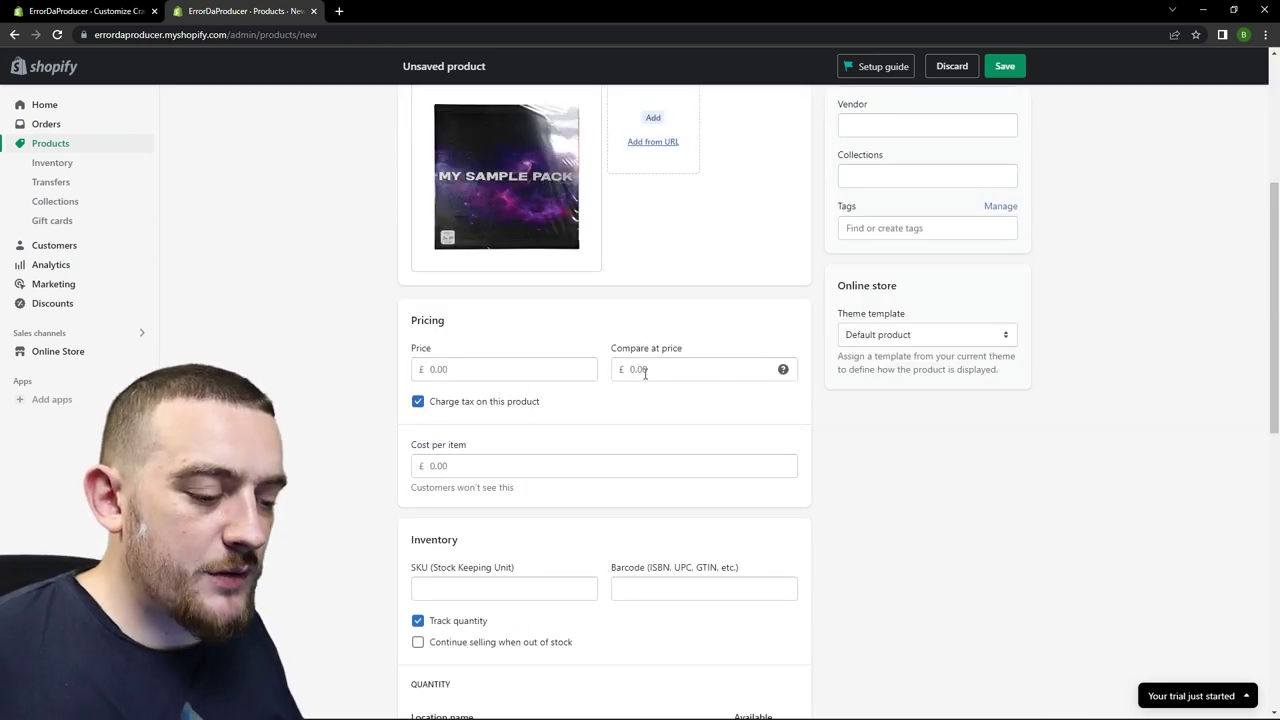
Turn off tax charging and quantity tracking for the new product.
left_click(421, 407)
scroll(334, 395, "down", 3)
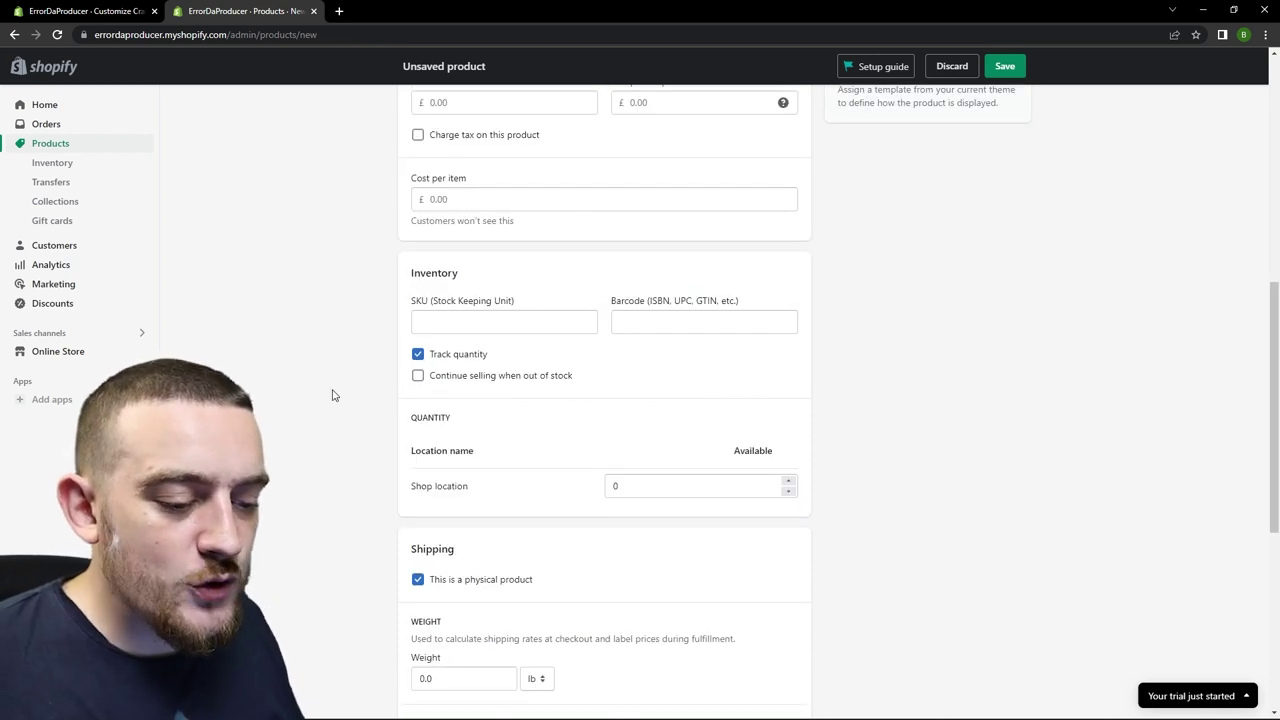
left_click(419, 358)
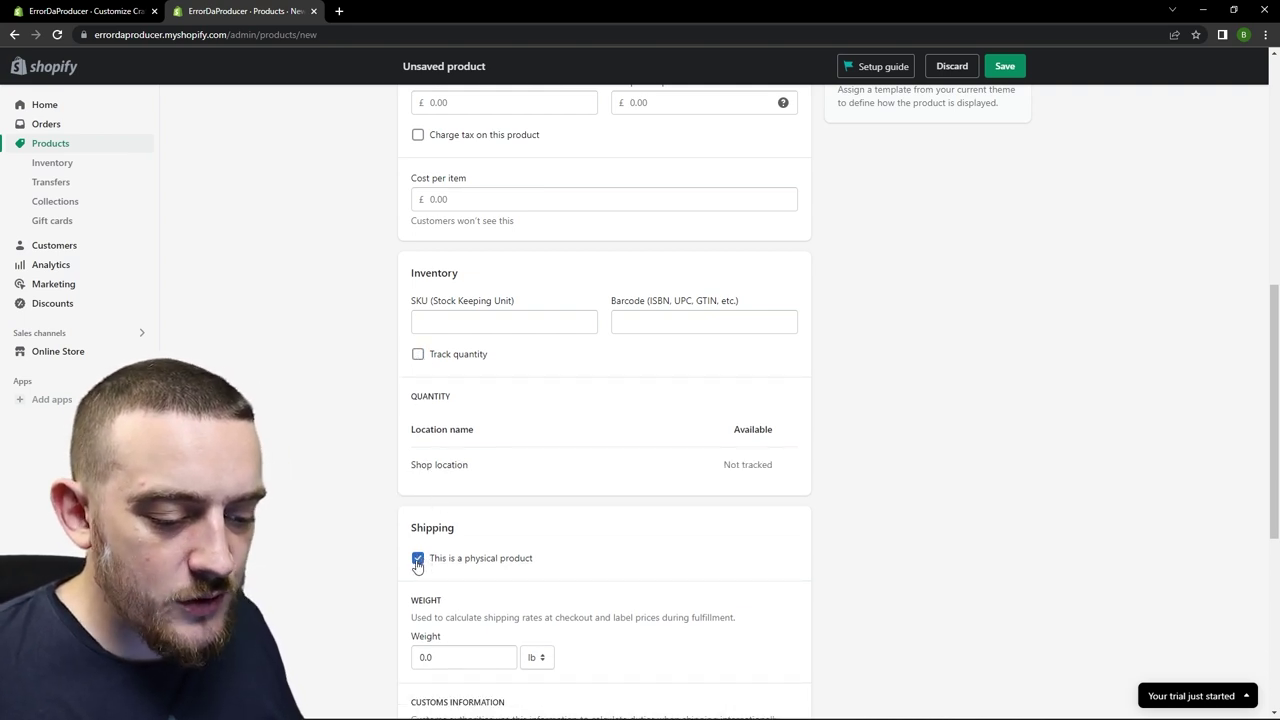
scroll(950, 195, "up", 6)
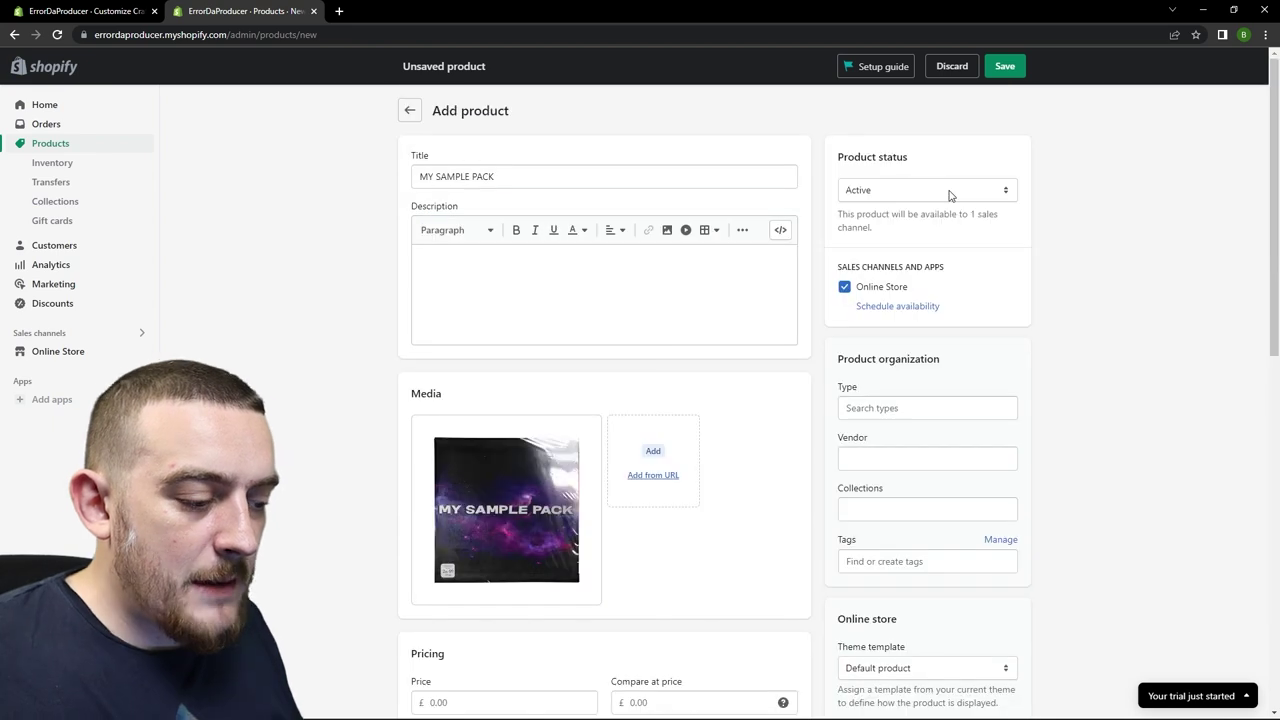
Set the product's status to Draft and its type to the standardized type Audio.
left_click(965, 192)
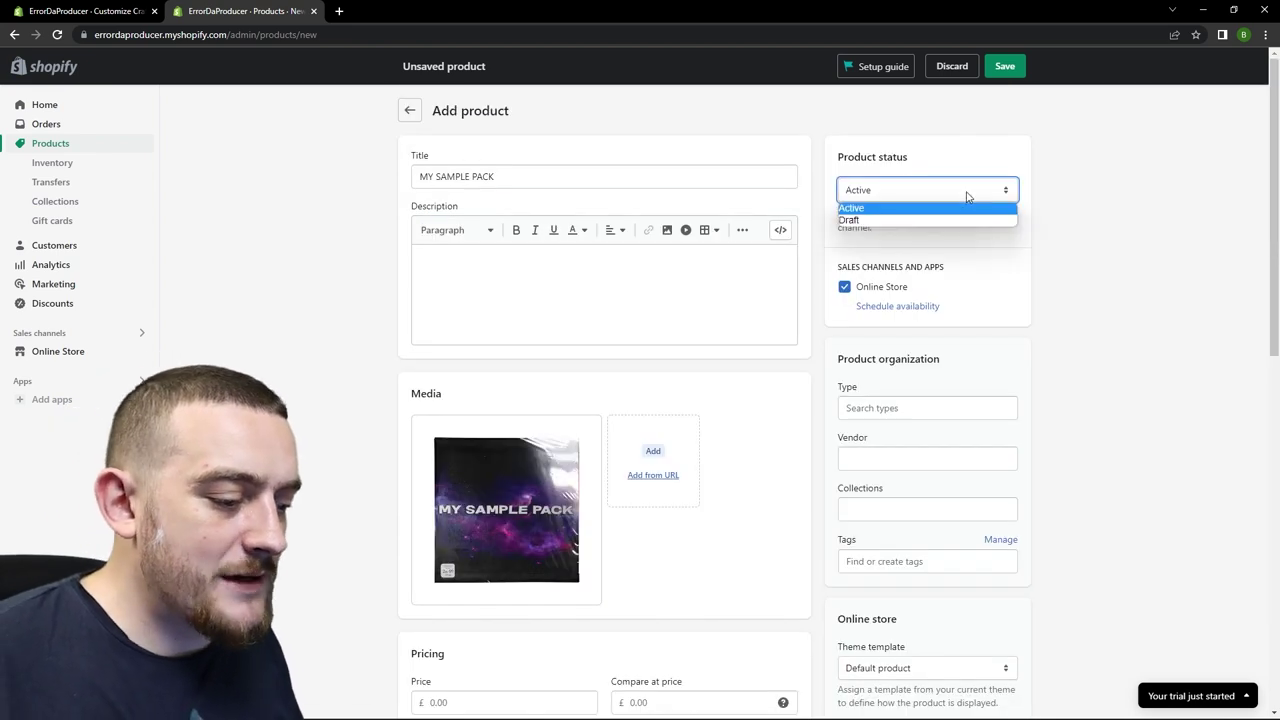
left_click(866, 219)
left_click(901, 409)
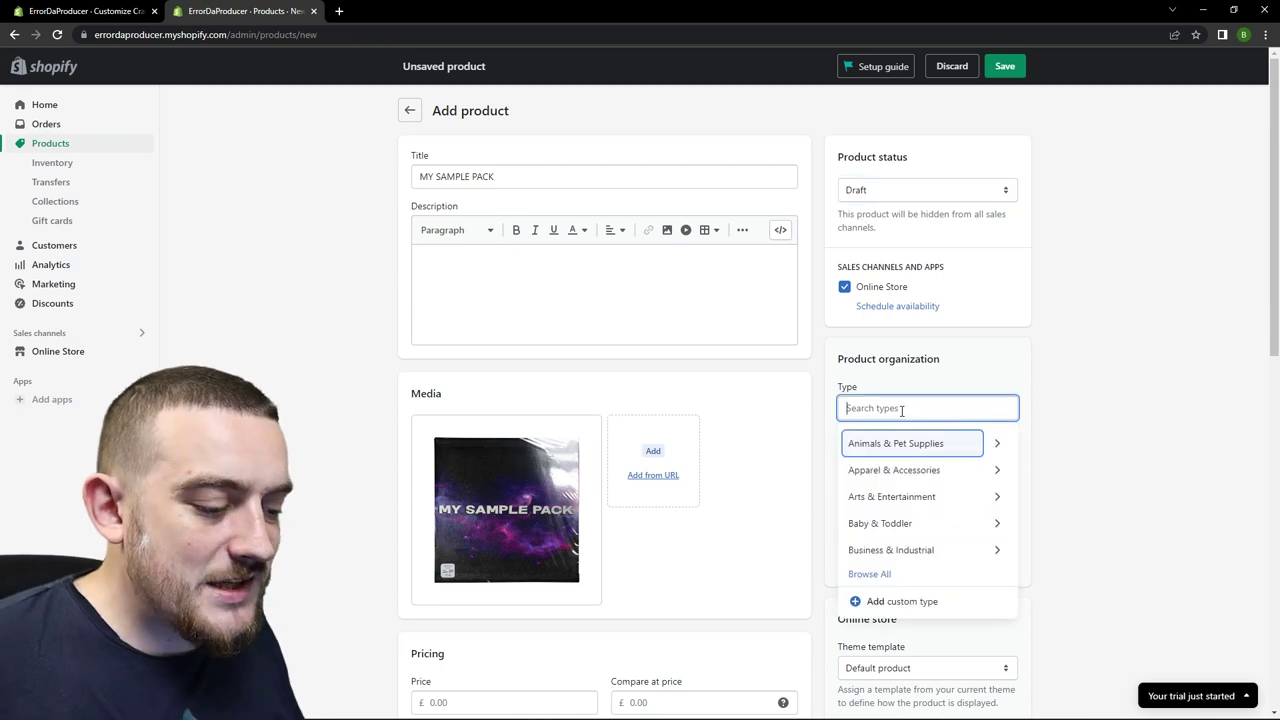
type("audio")
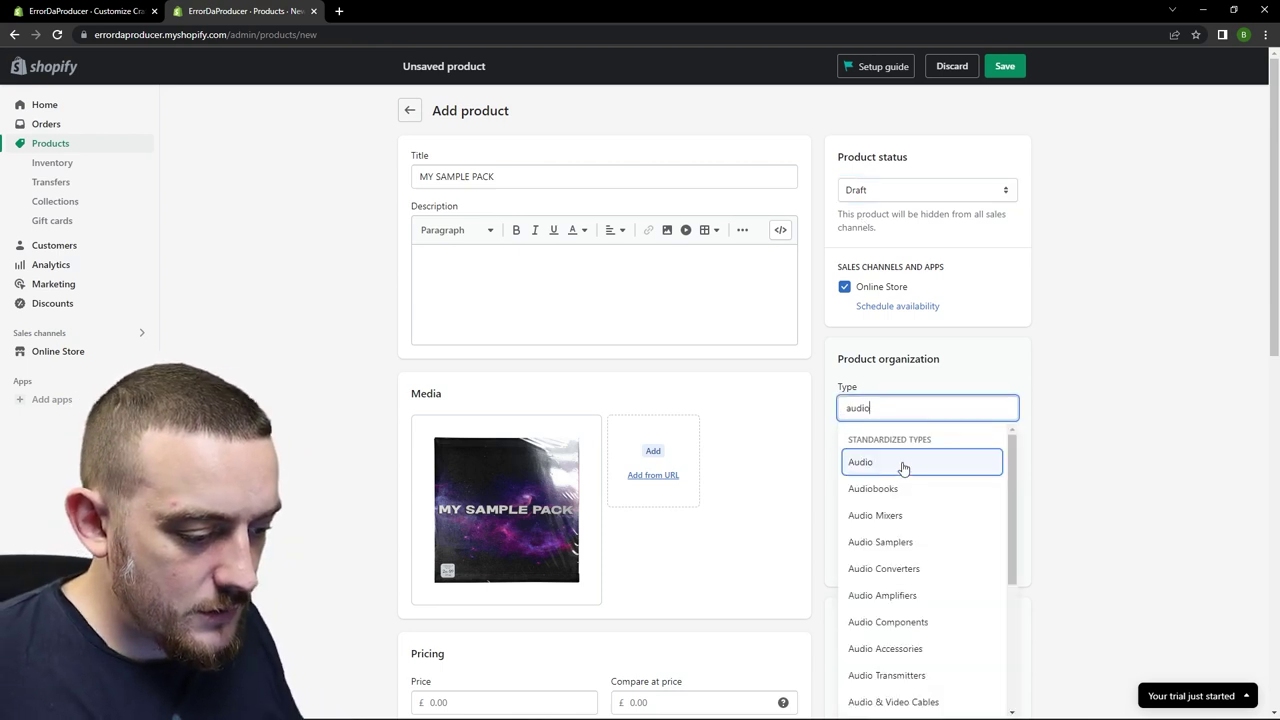
left_click(903, 465)
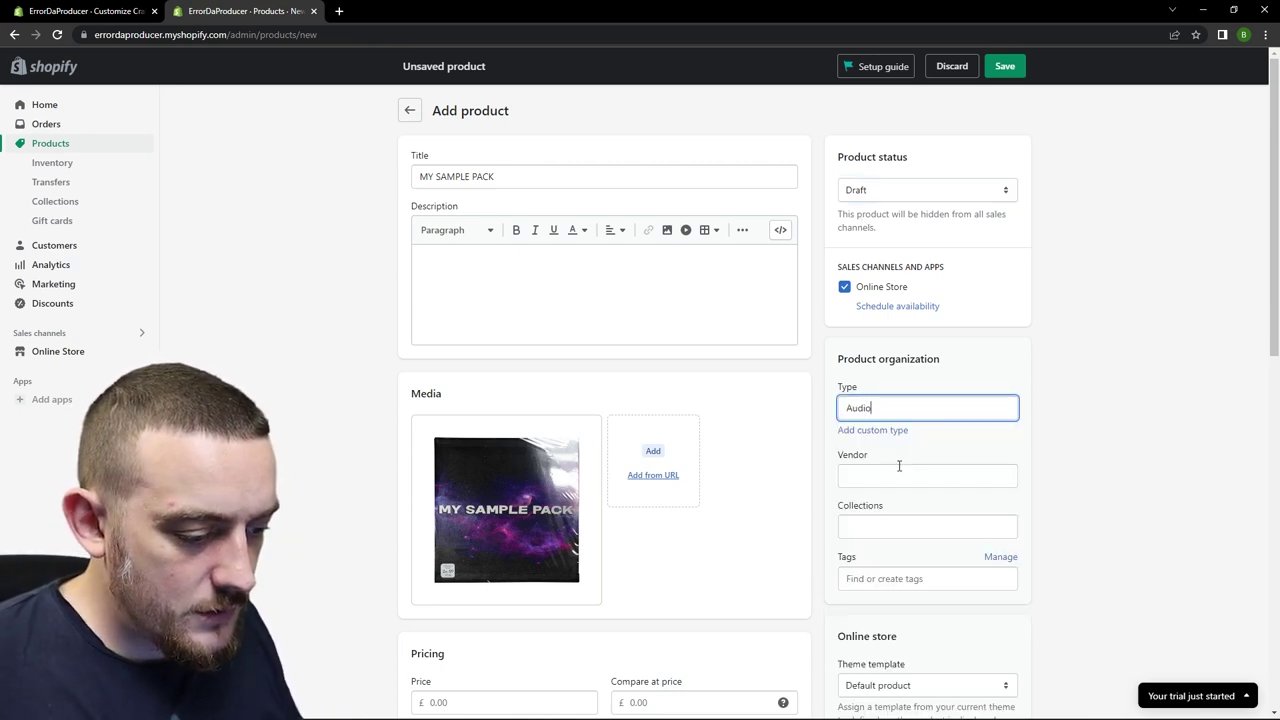
Set the vendor to "YOUR PRODUCER NAME" and add the product to the ALL PACKS and SAMPLE PACKS collections.
left_click(892, 477)
type("YOUR PRODUCER NAME")
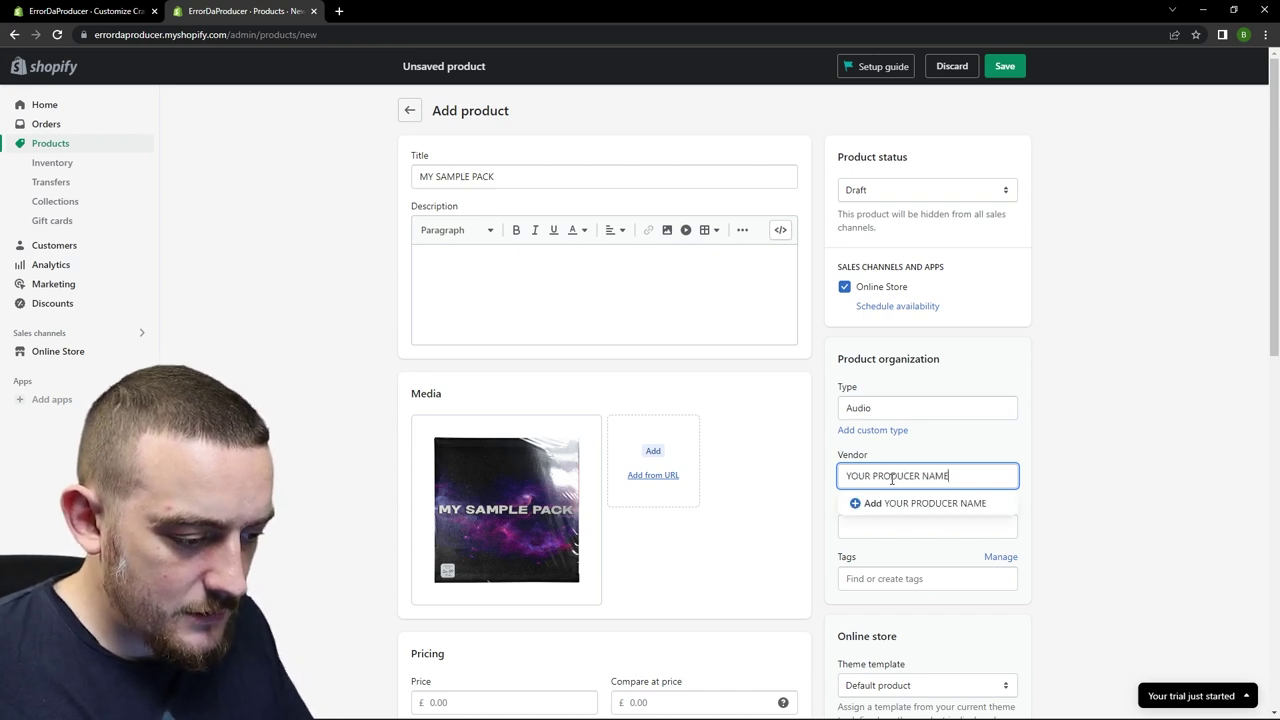
left_click(903, 527)
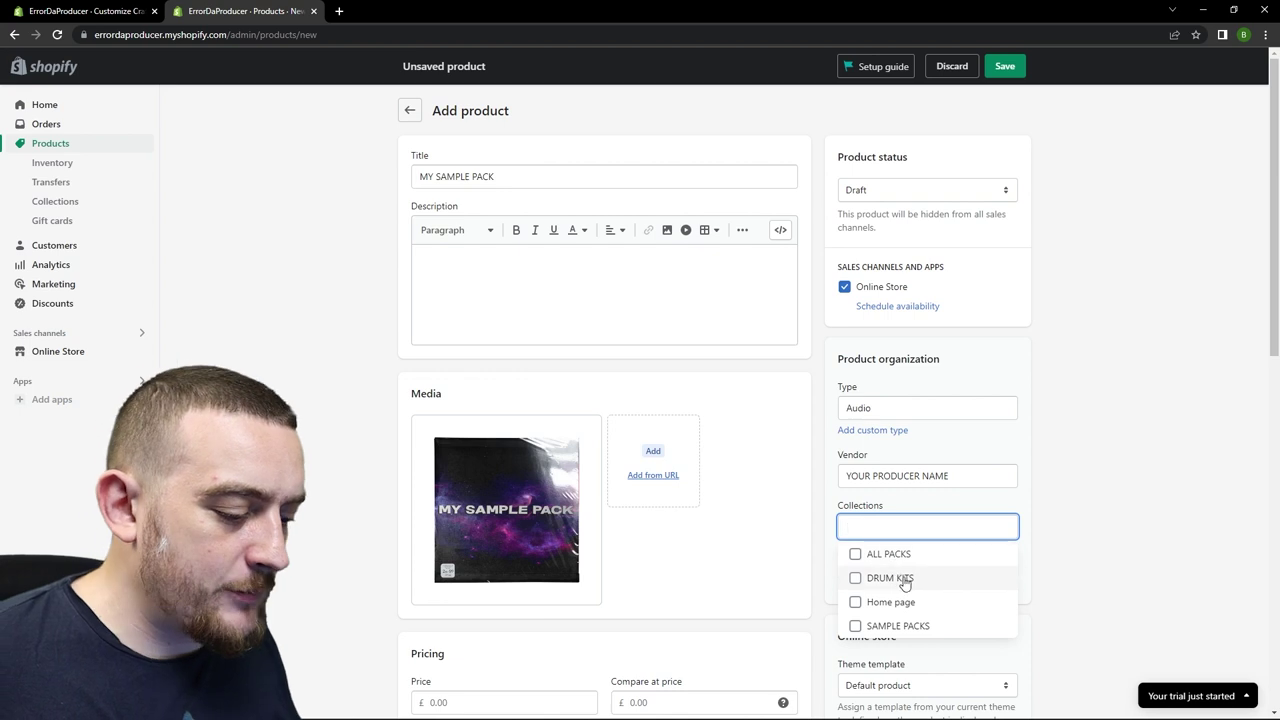
left_click(856, 557)
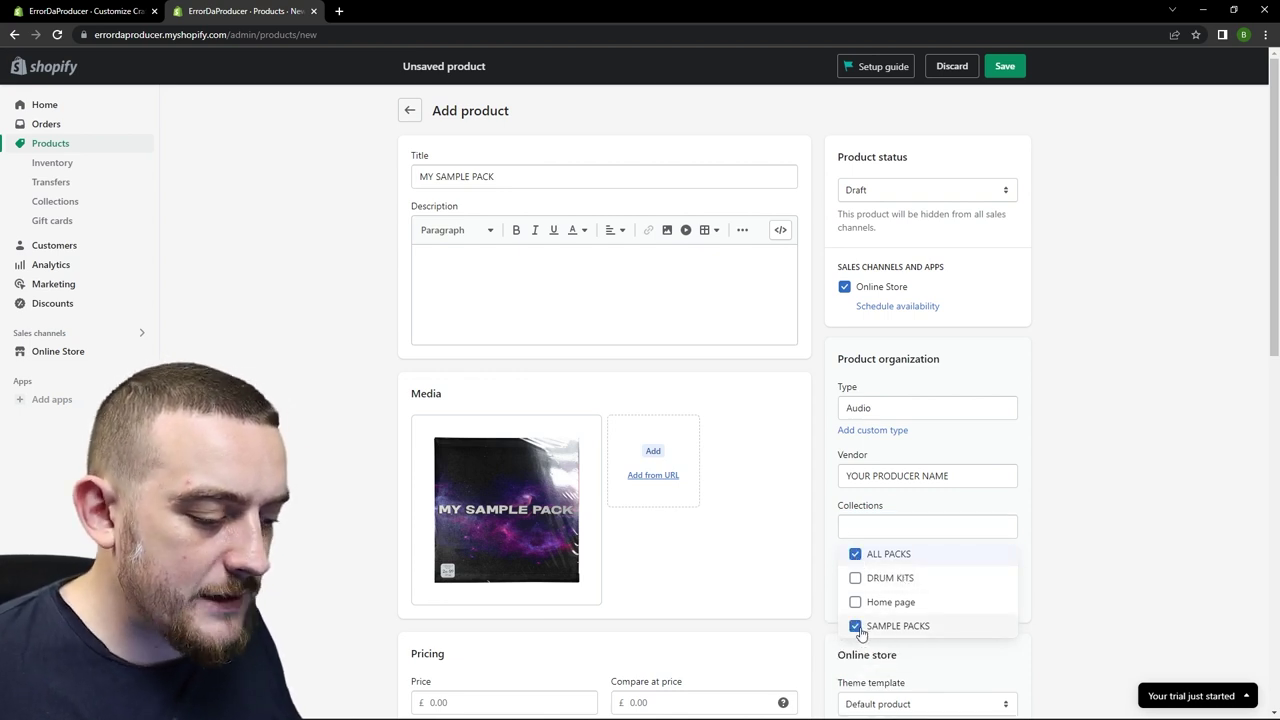
scroll(880, 520, "down", 2)
Add the product to the Home page collection as well, leave the tags empty and save it.
left_click(906, 397)
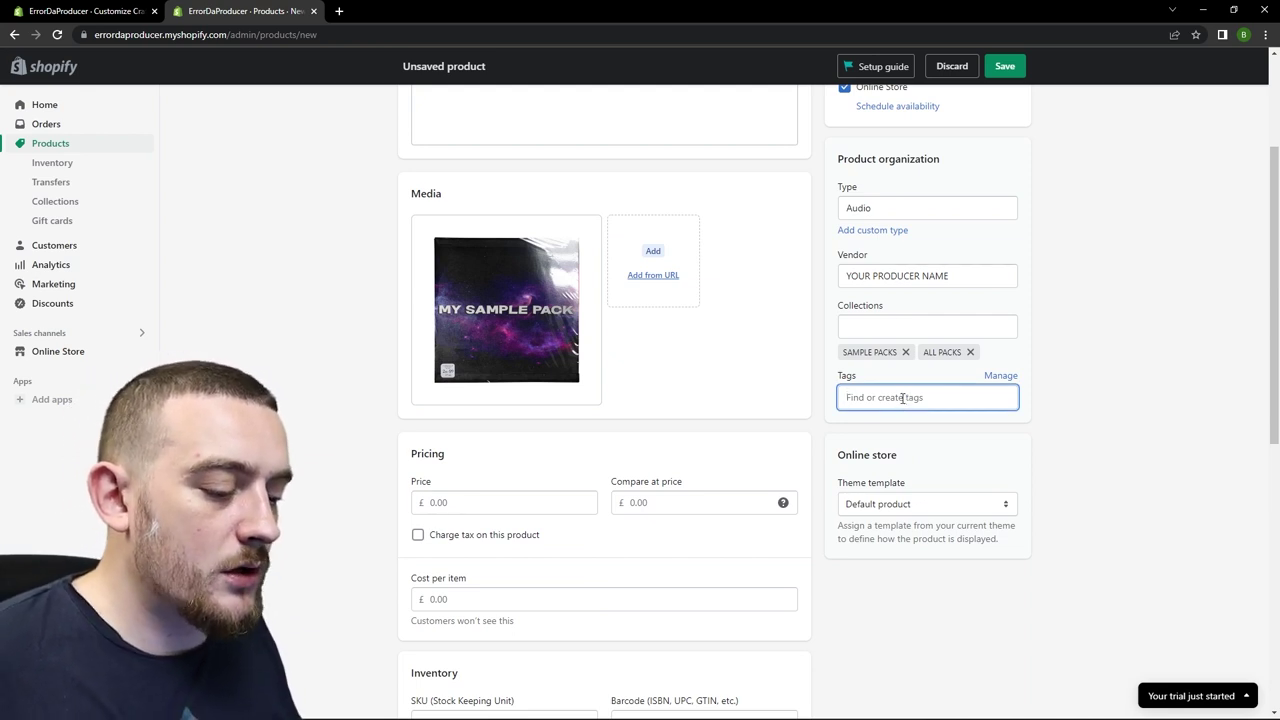
left_click(1093, 379)
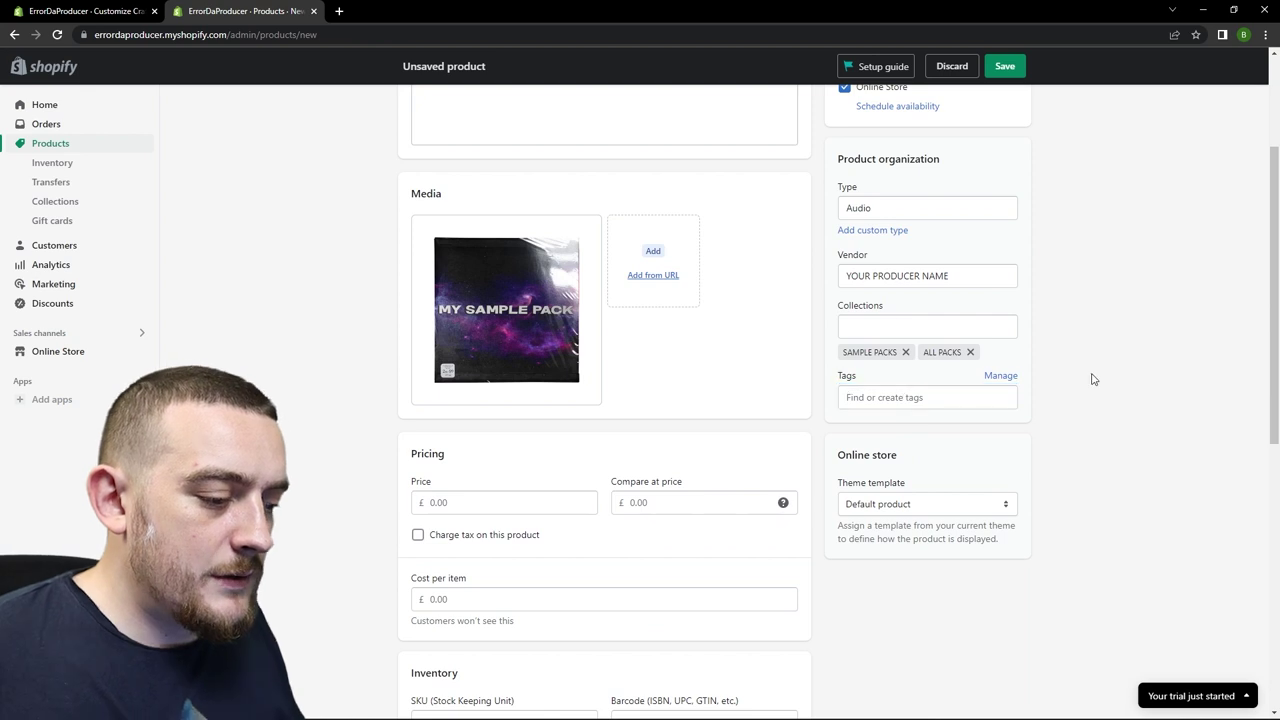
left_click(999, 72)
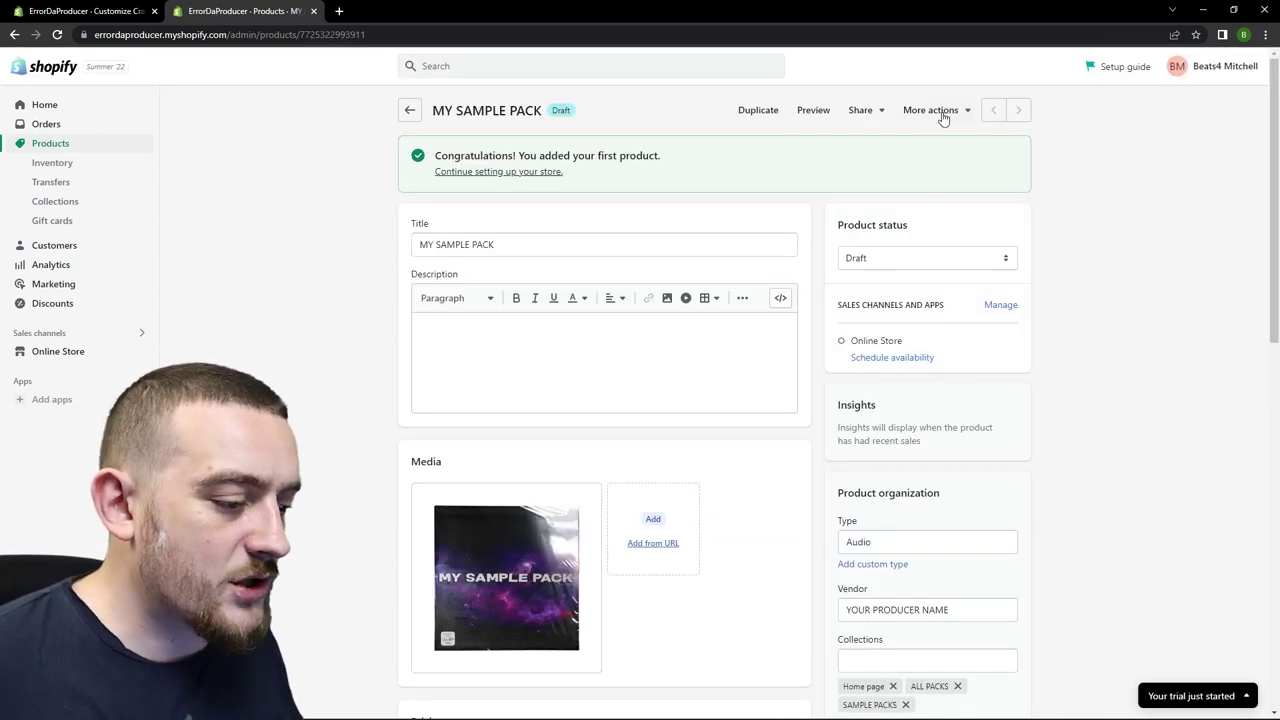
Attach DEMO SAMPLE PACK.zip from the MY WEBSITE FILES folder to MY SAMPLE PACK as its digital attachment and return to the product page.
left_click(940, 112)
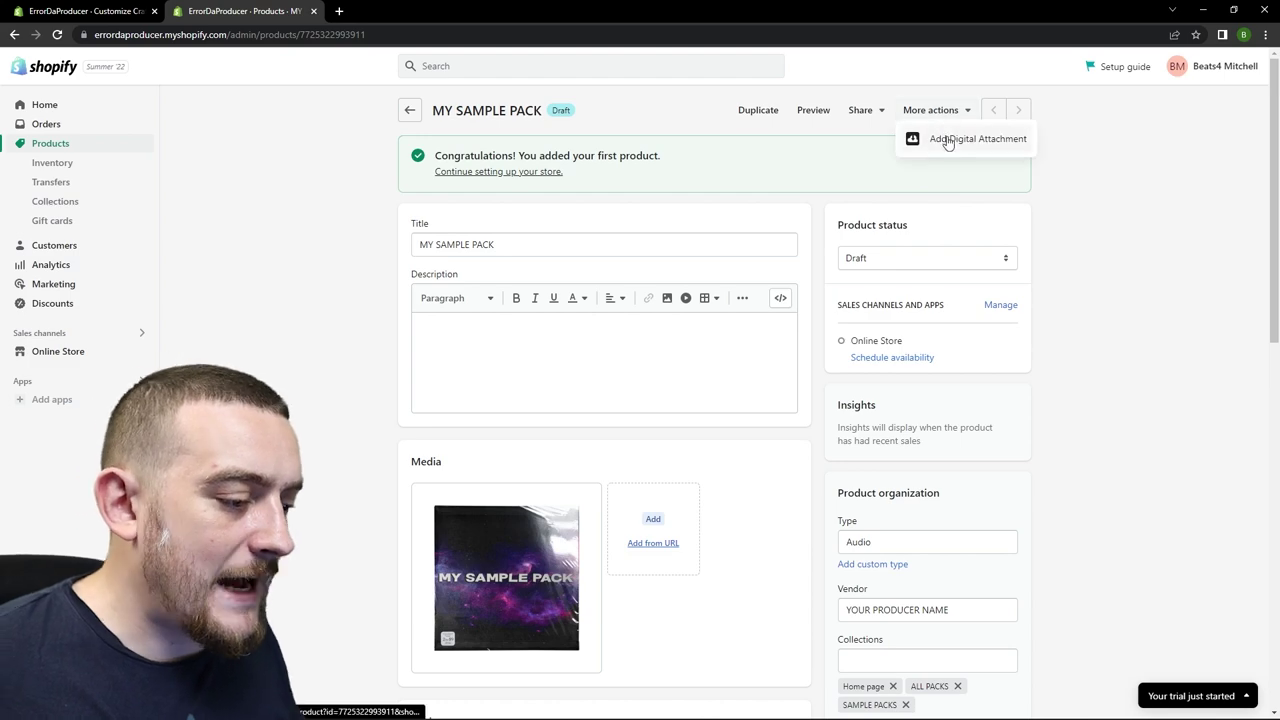
left_click(948, 140)
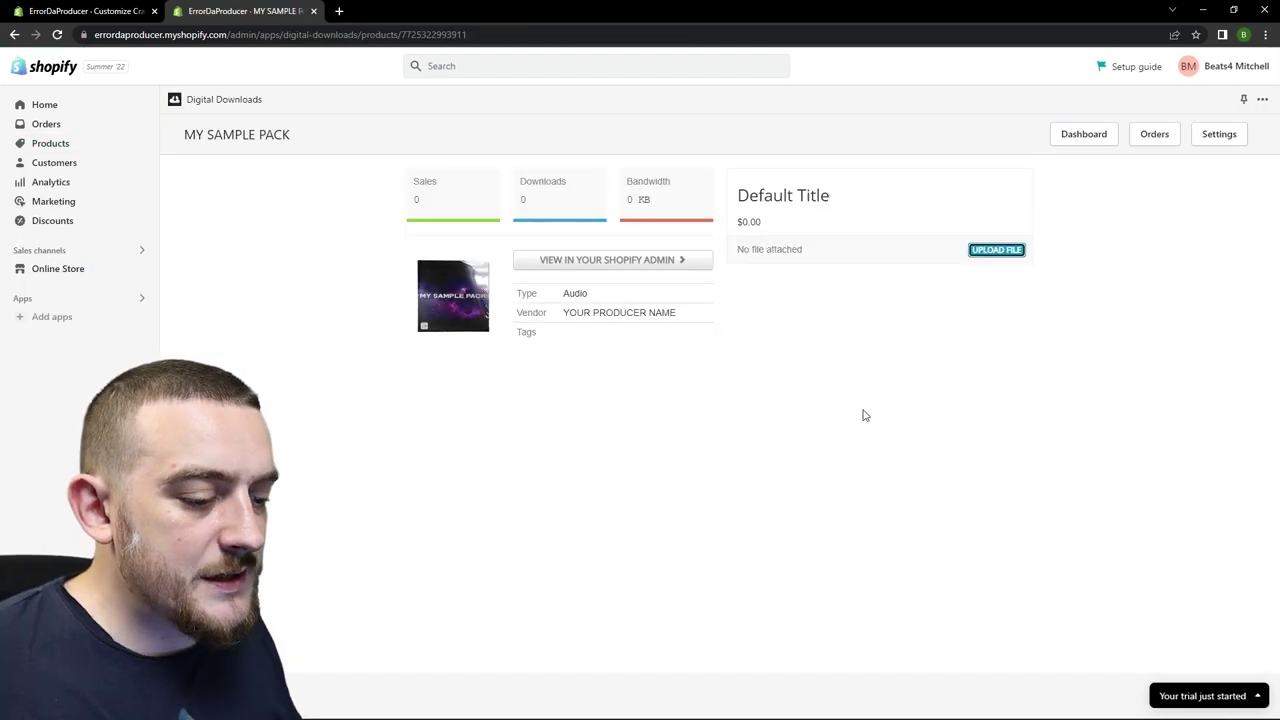
left_click(1015, 252)
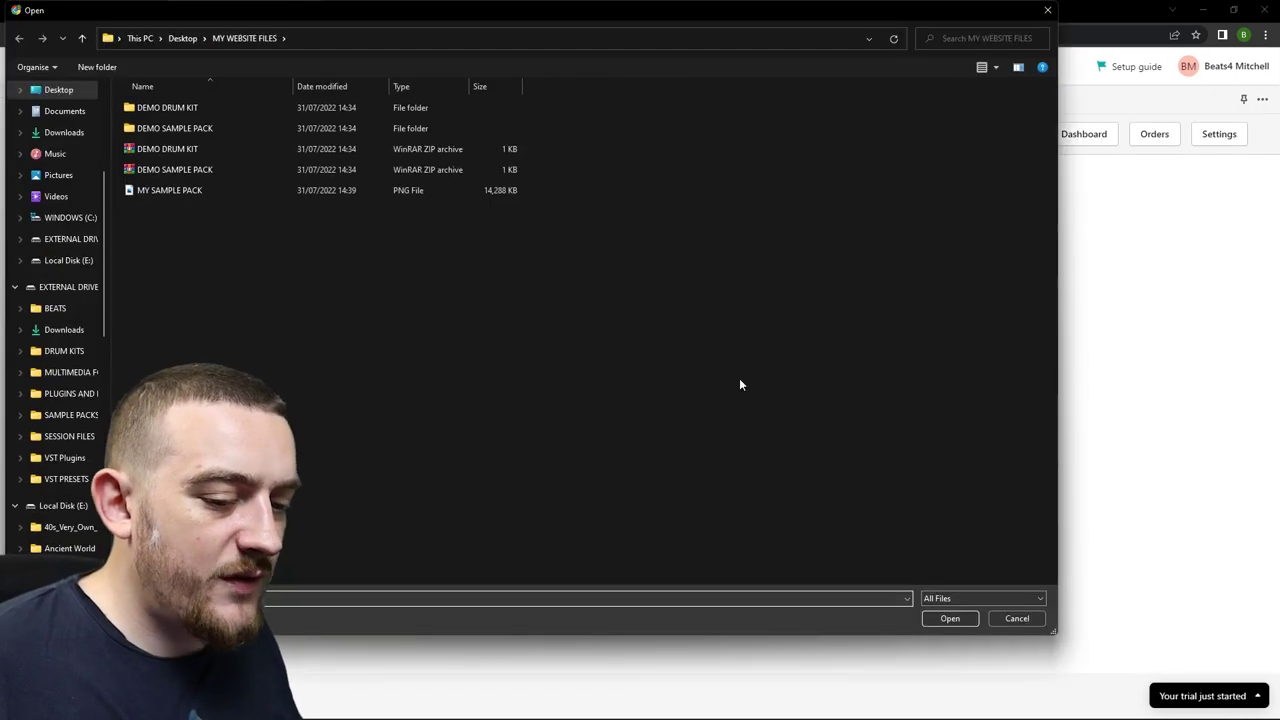
left_click(166, 172)
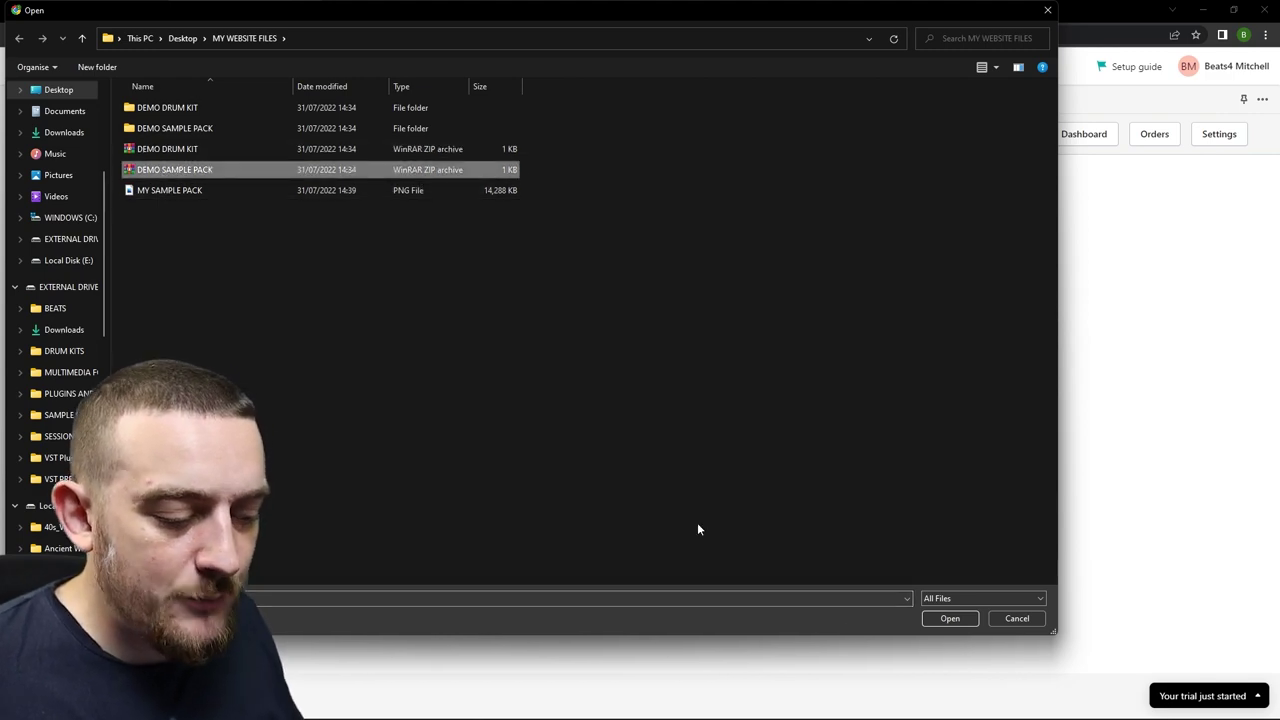
left_click(950, 618)
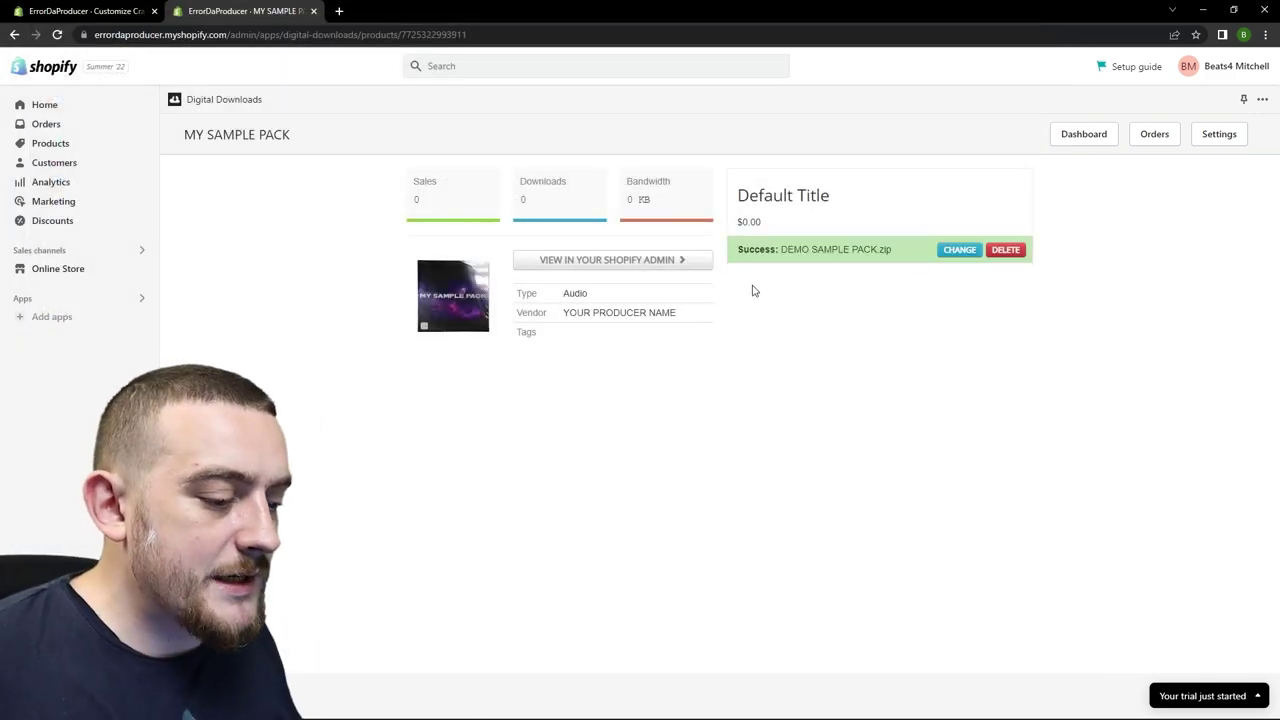
left_click(16, 35)
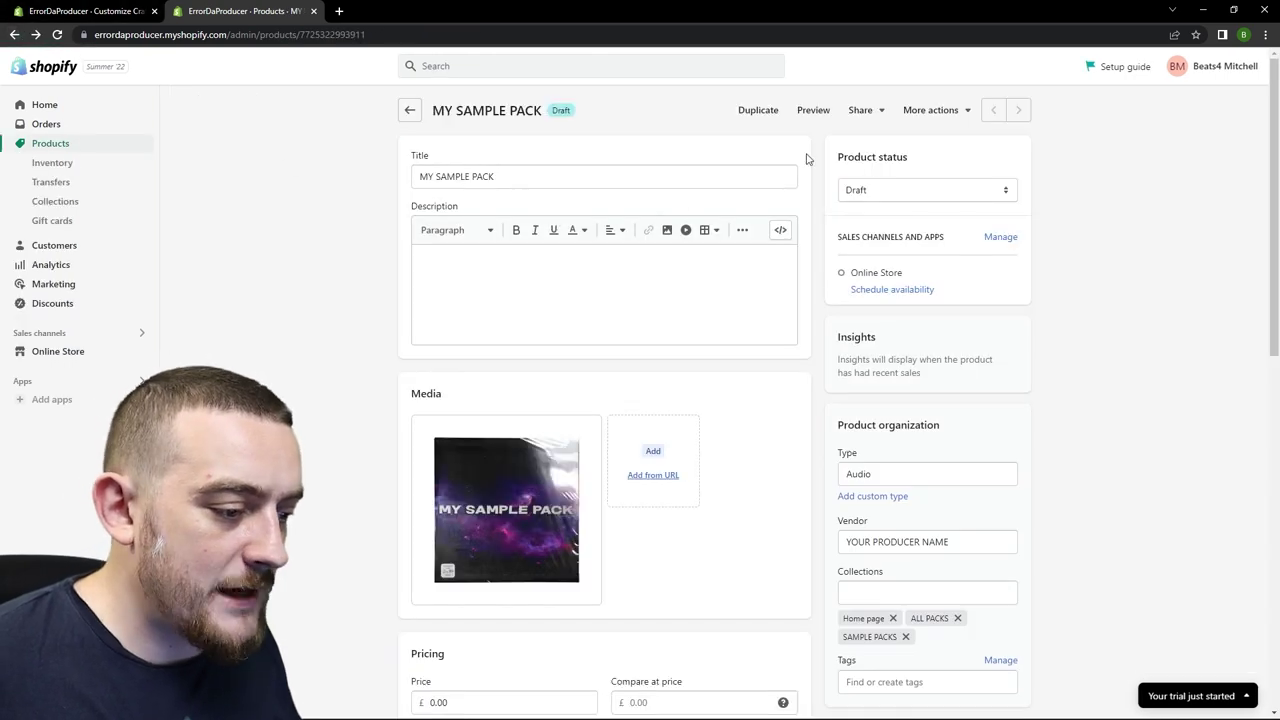
Preview the product and examine its card in the ALL PACKS collection's product grid in the Craft theme editor.
left_click(812, 110)
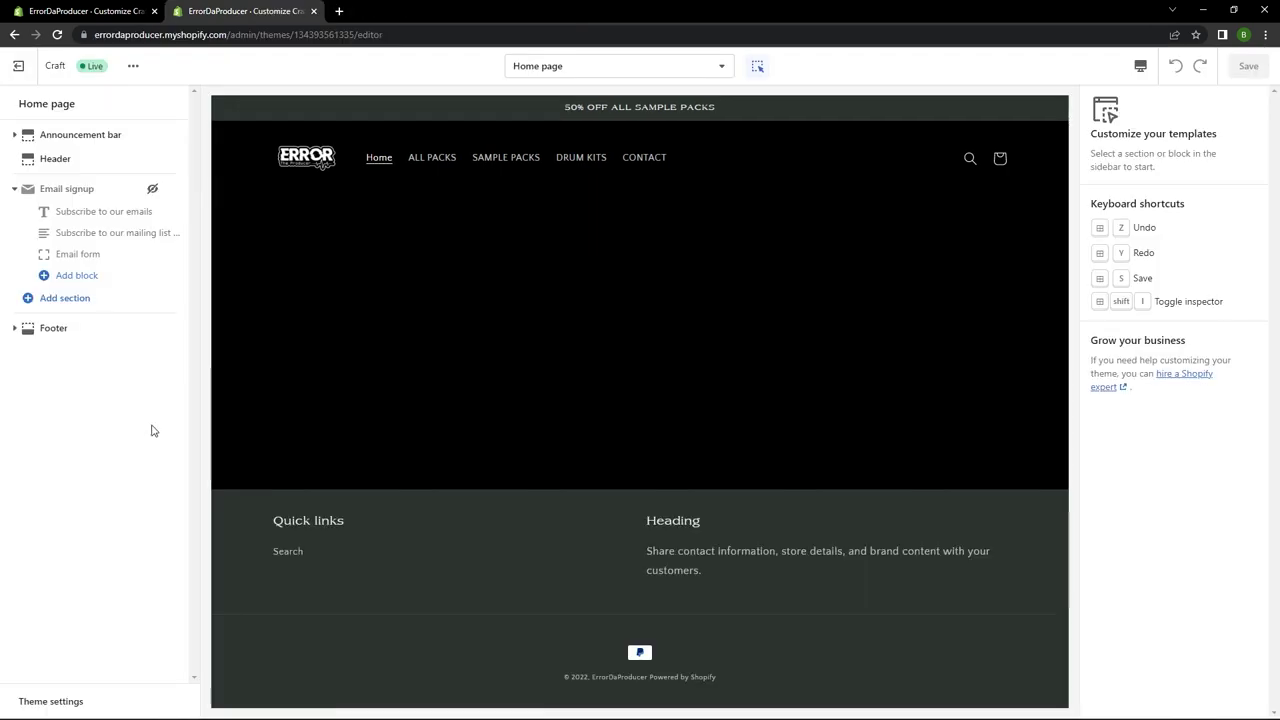
left_click(434, 158)
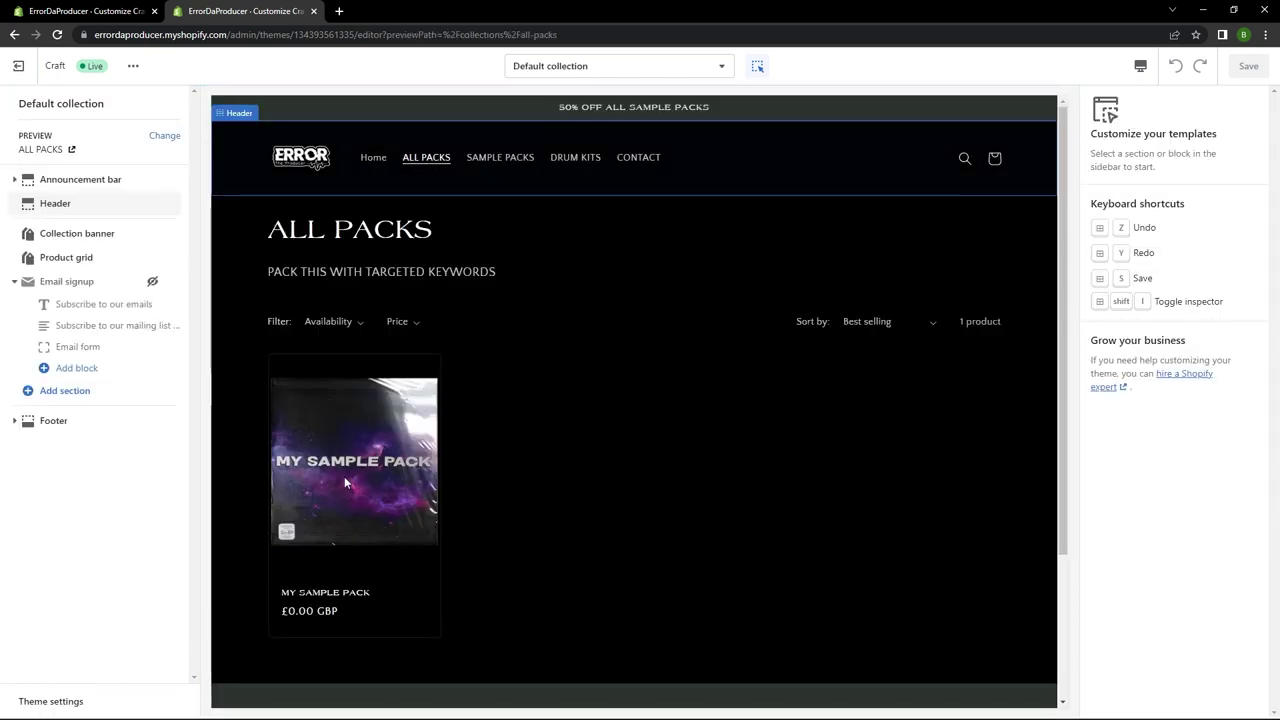
left_click(343, 482)
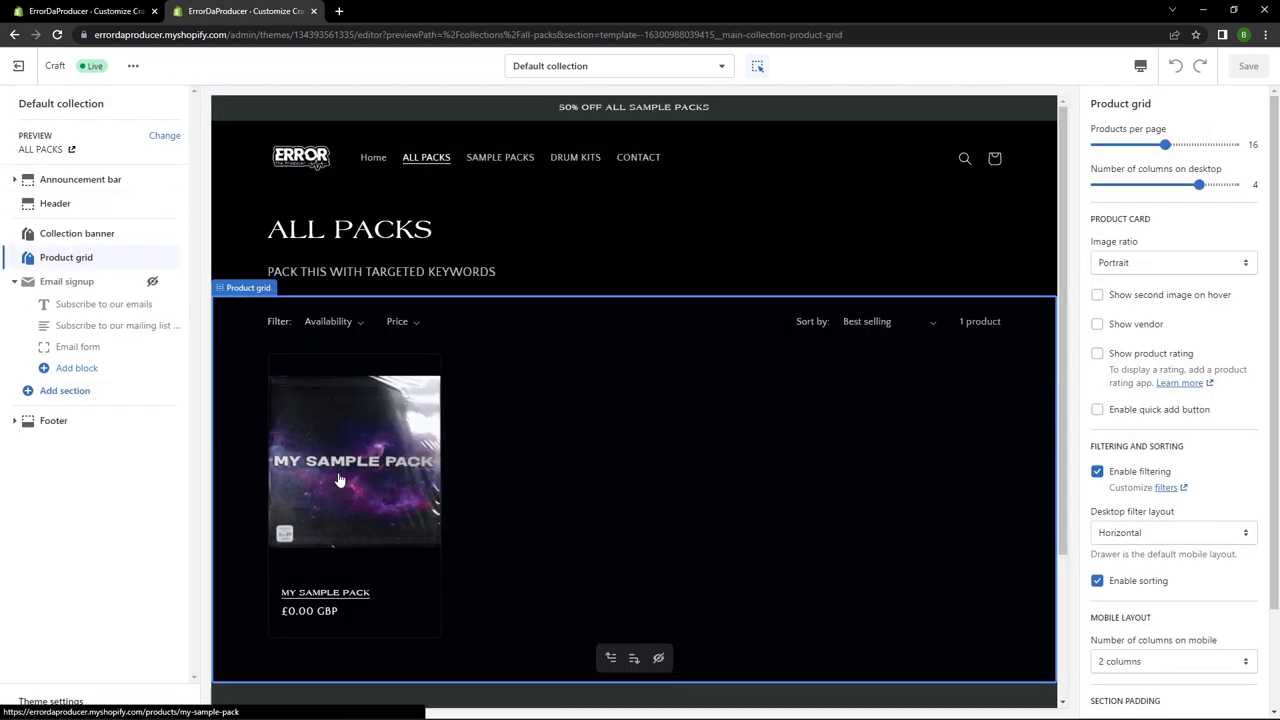
Open the MY SAMPLE PACK product page in the theme preview and hide its Materials, Dimensions and Care information blocks.
left_click(343, 482)
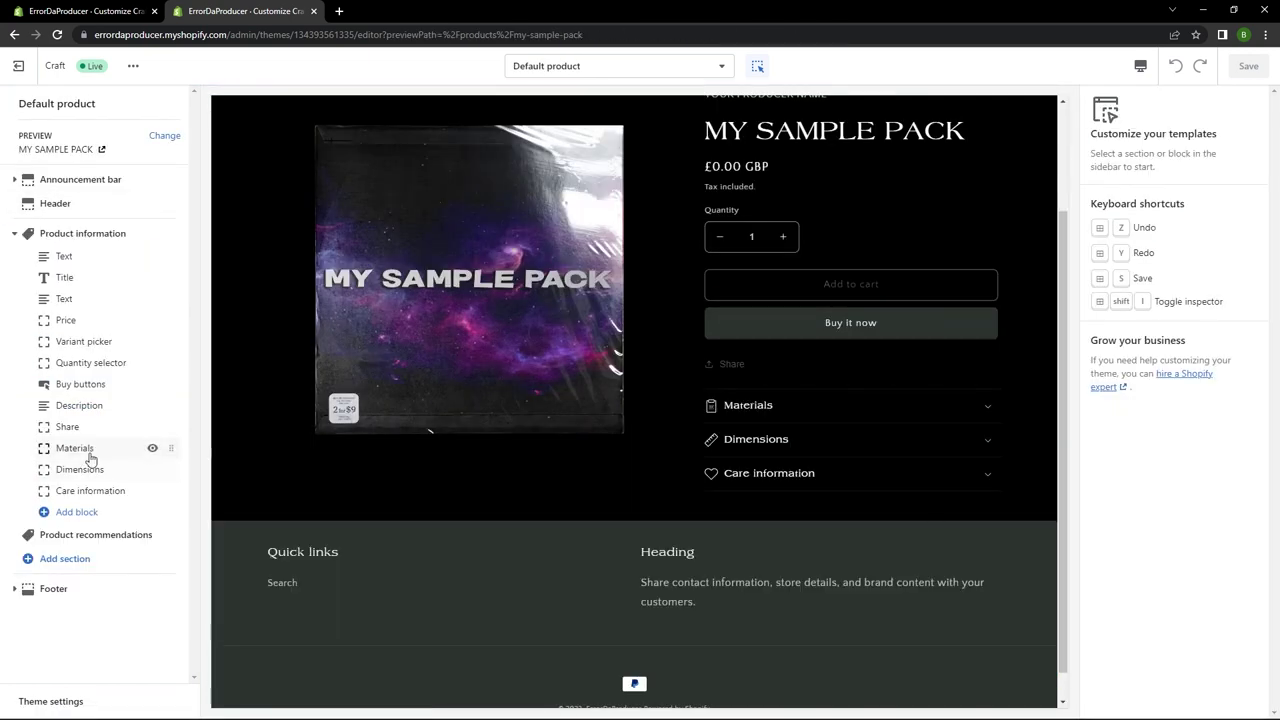
left_click(155, 468)
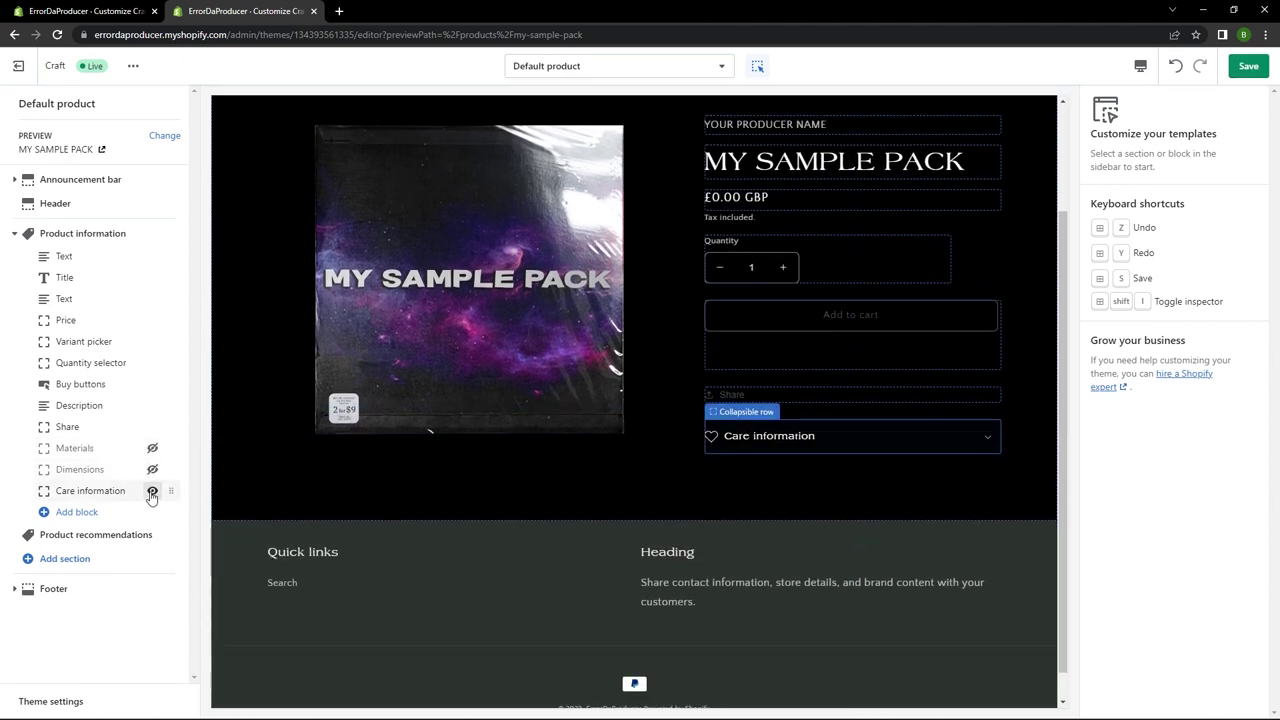
left_click(152, 493)
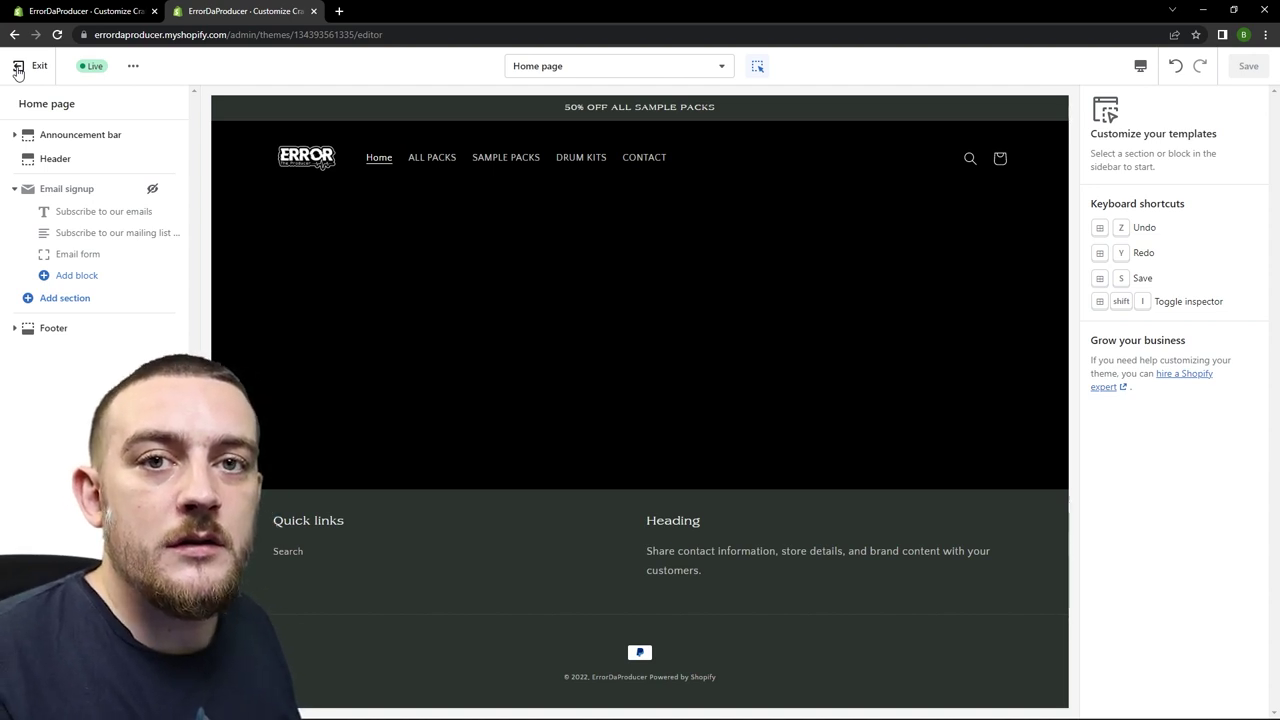
Exit the theme editor and add an online store page titled BEAT STORE with the content BUY MY BEATS.
left_click(19, 69)
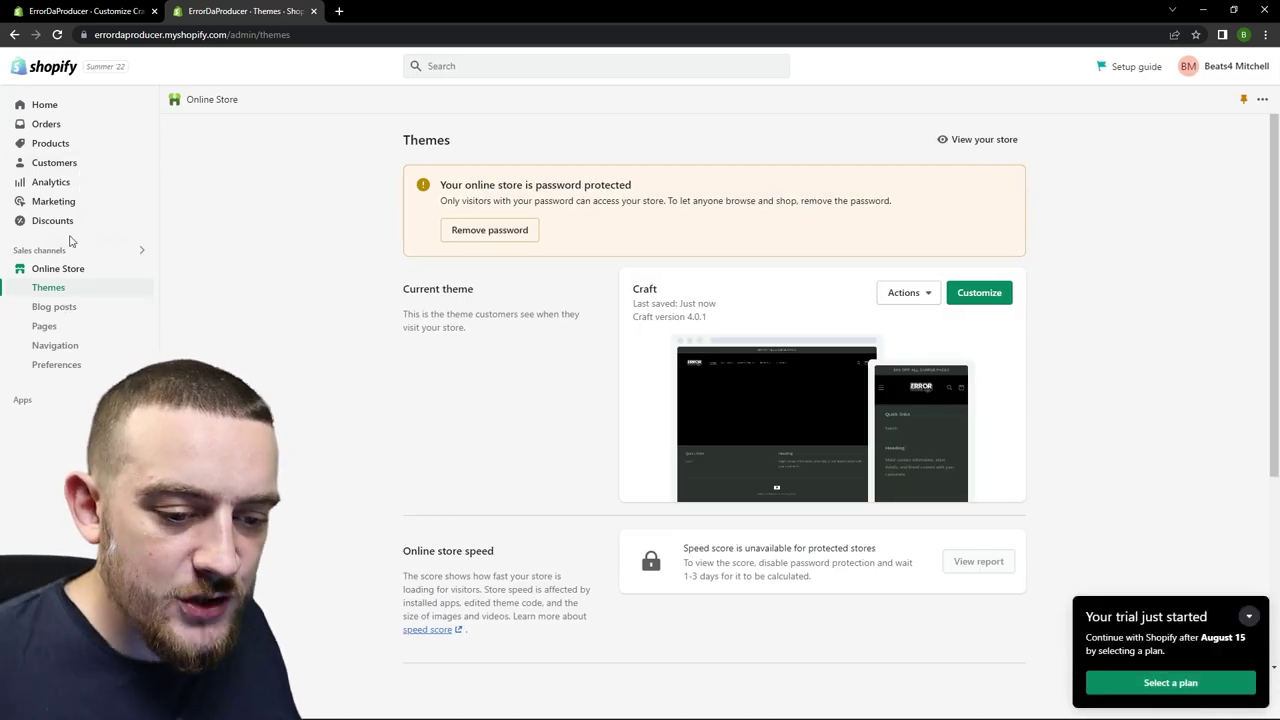
left_click(71, 327)
left_click(1216, 140)
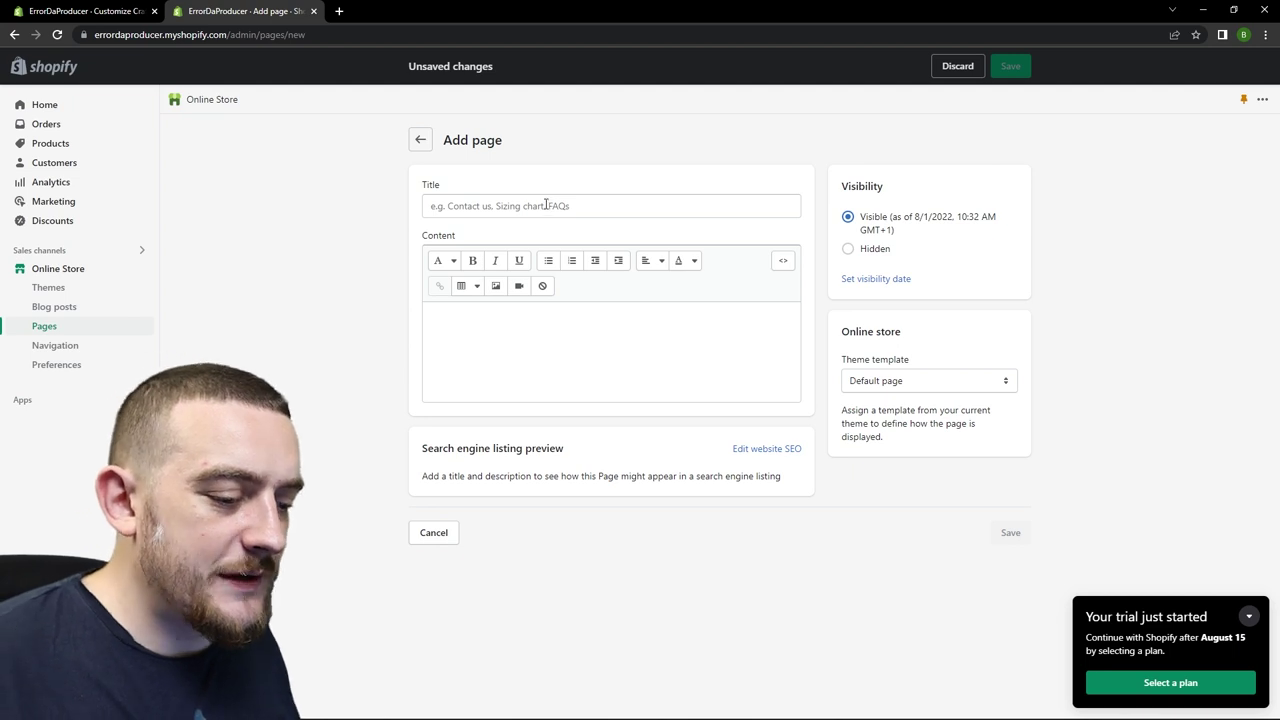
Add a BEATSTORE item linked to the BEAT STORE page to the header's main menu and place it above CONTACT.
left_click(62, 272)
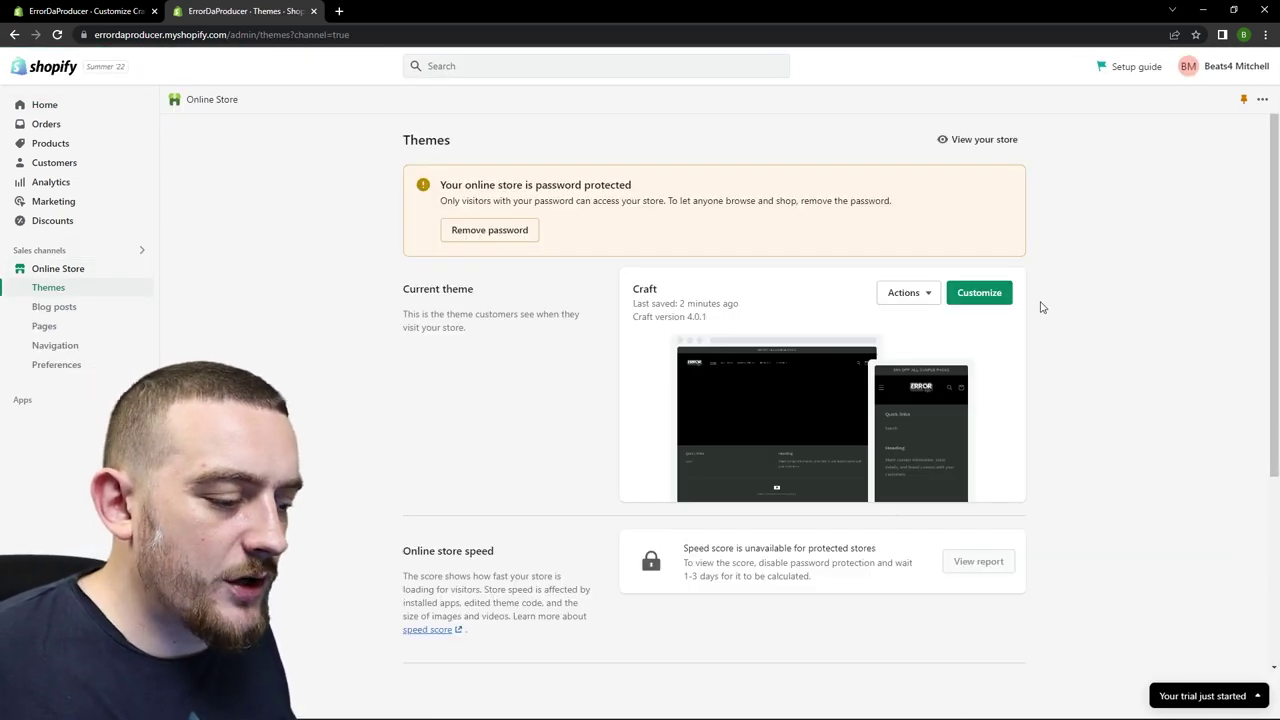
left_click(970, 295)
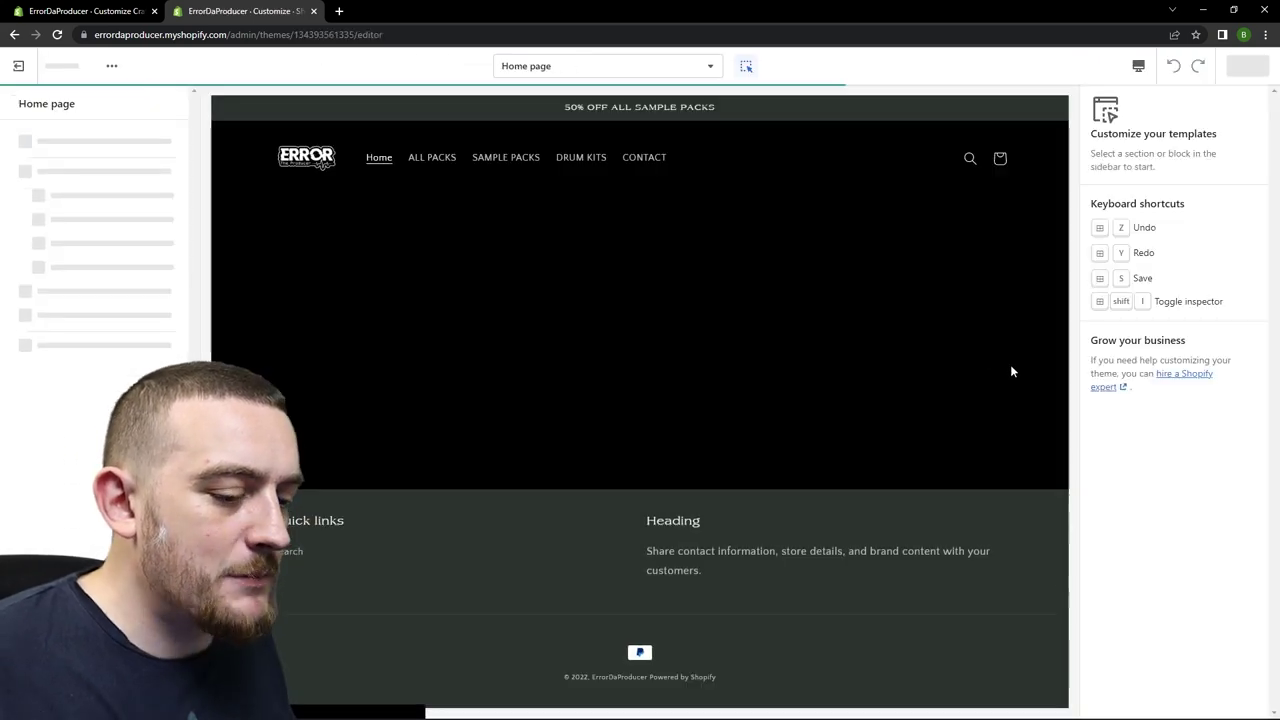
left_click(70, 160)
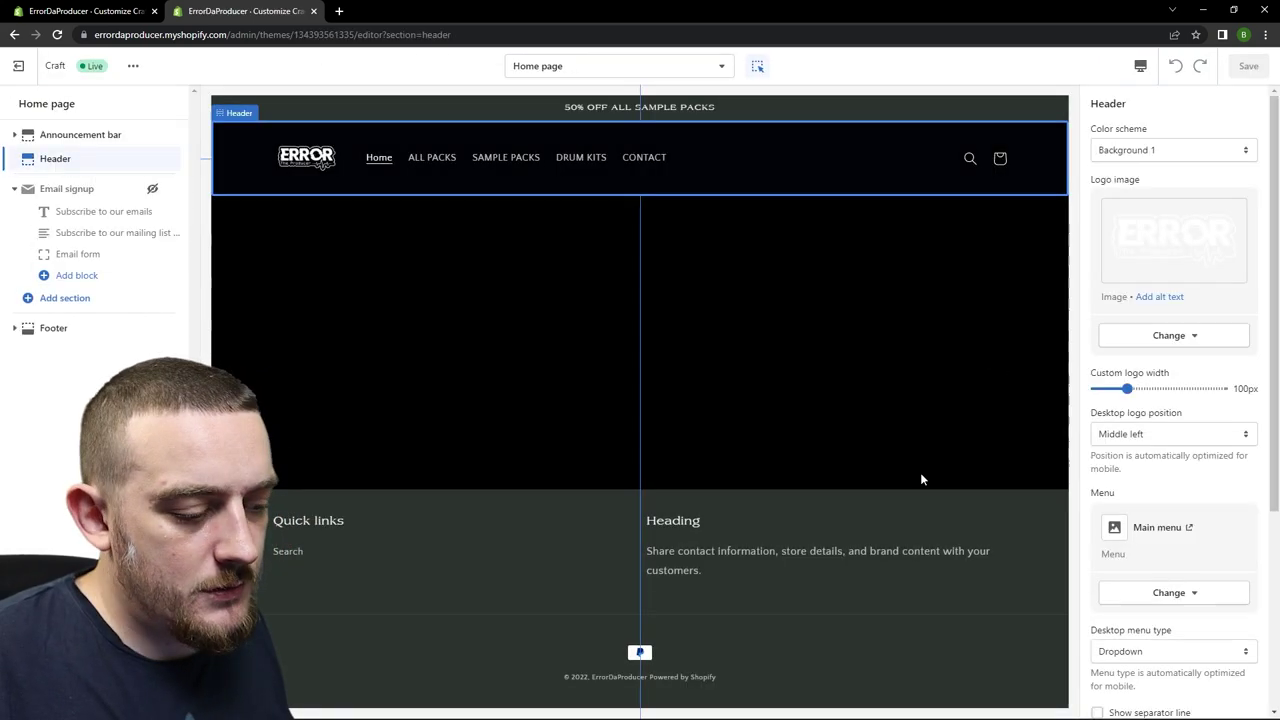
left_click(1160, 528)
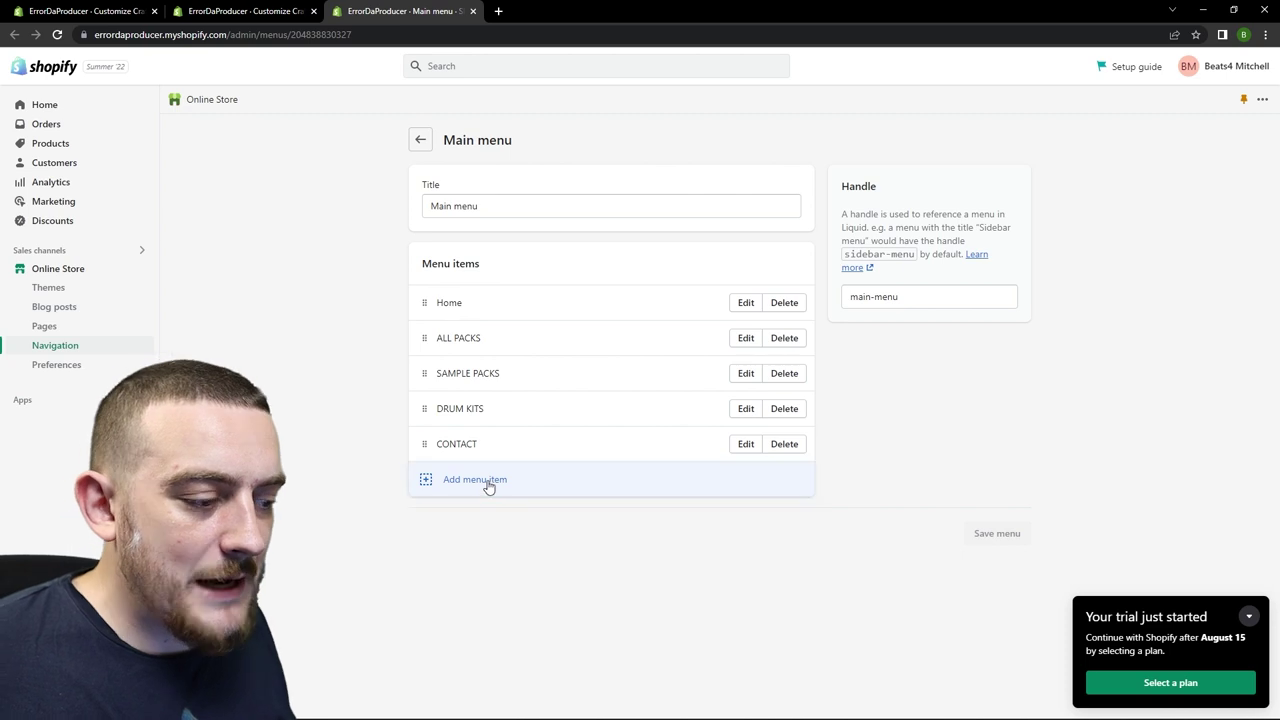
left_click(487, 481)
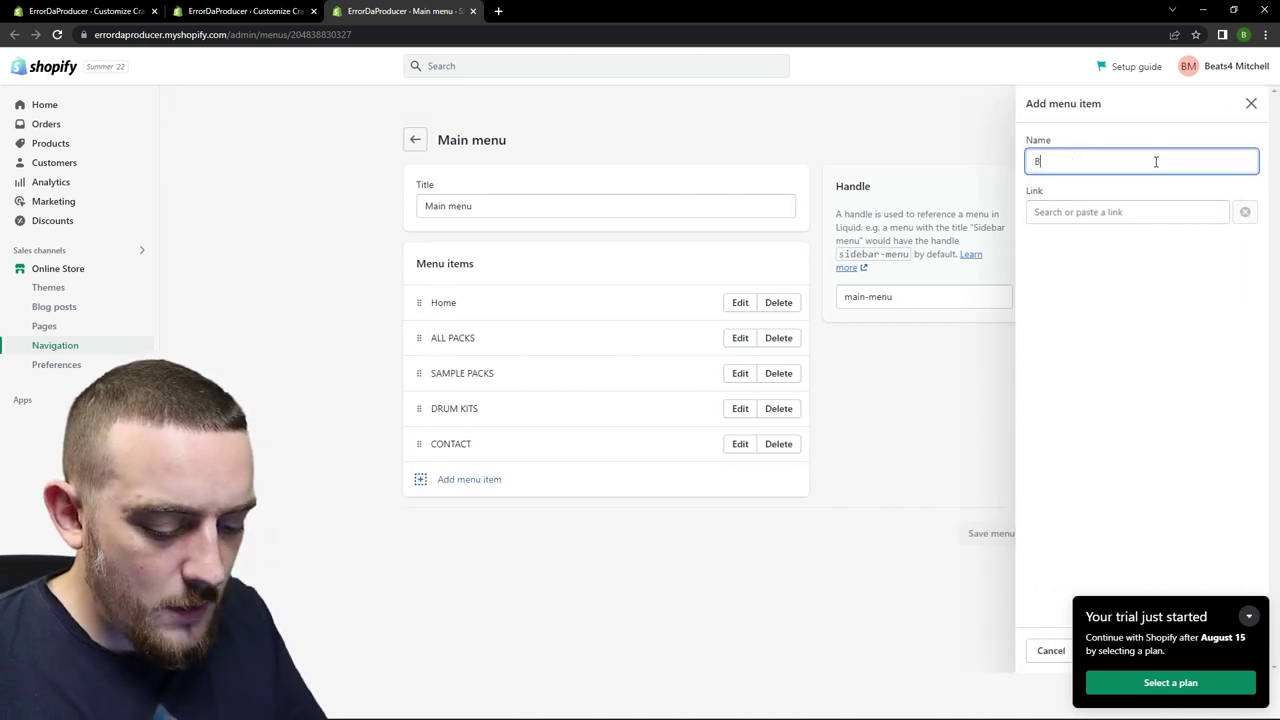
type("BEATSTORE")
left_click(1078, 212)
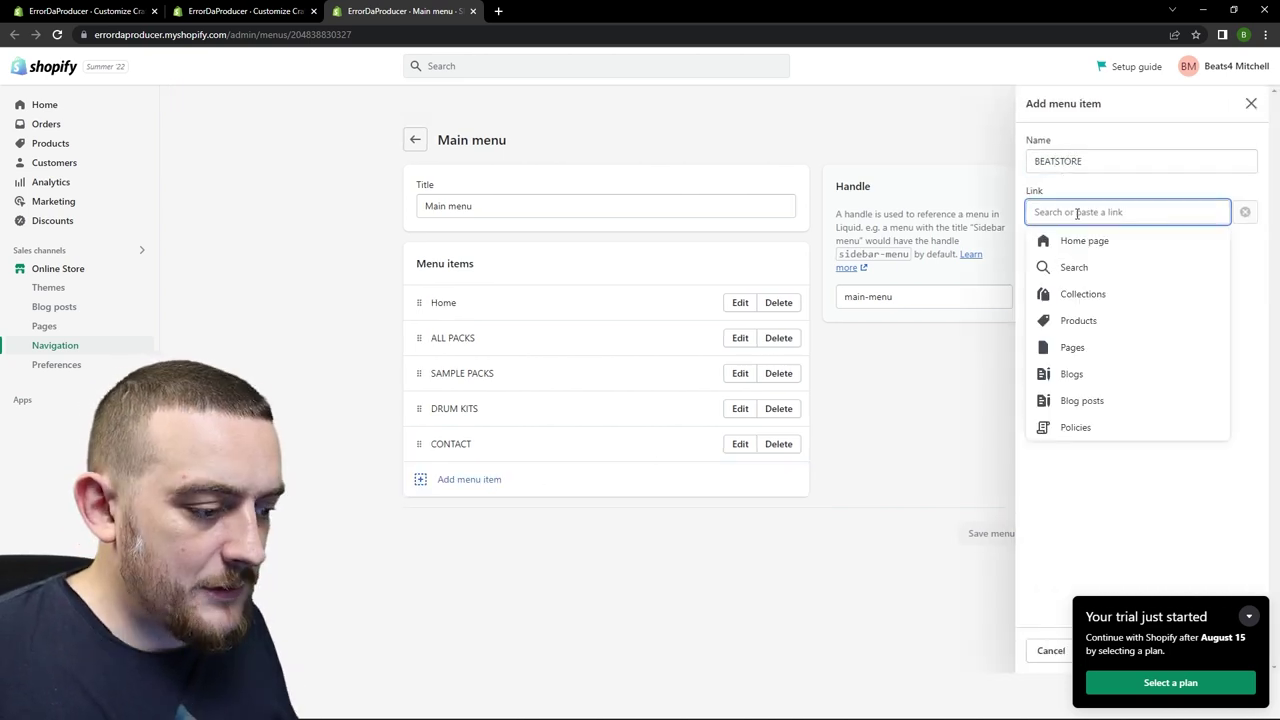
left_click(1085, 349)
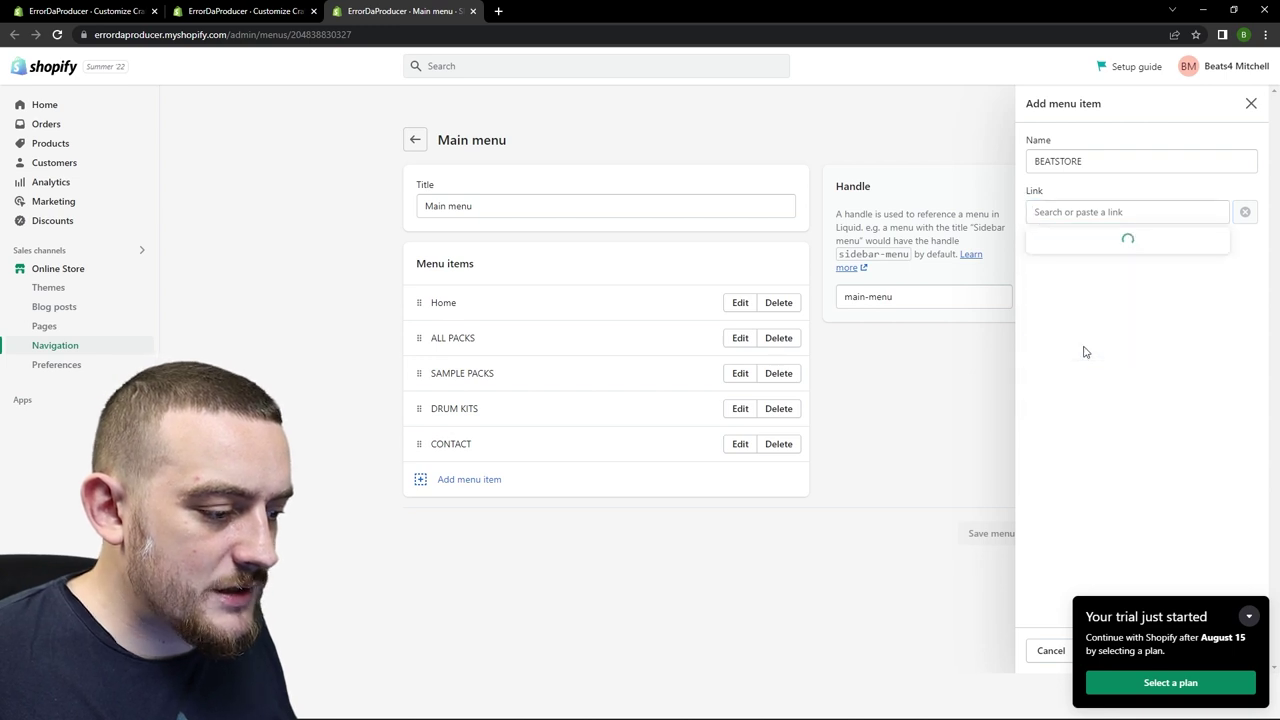
left_click(1076, 269)
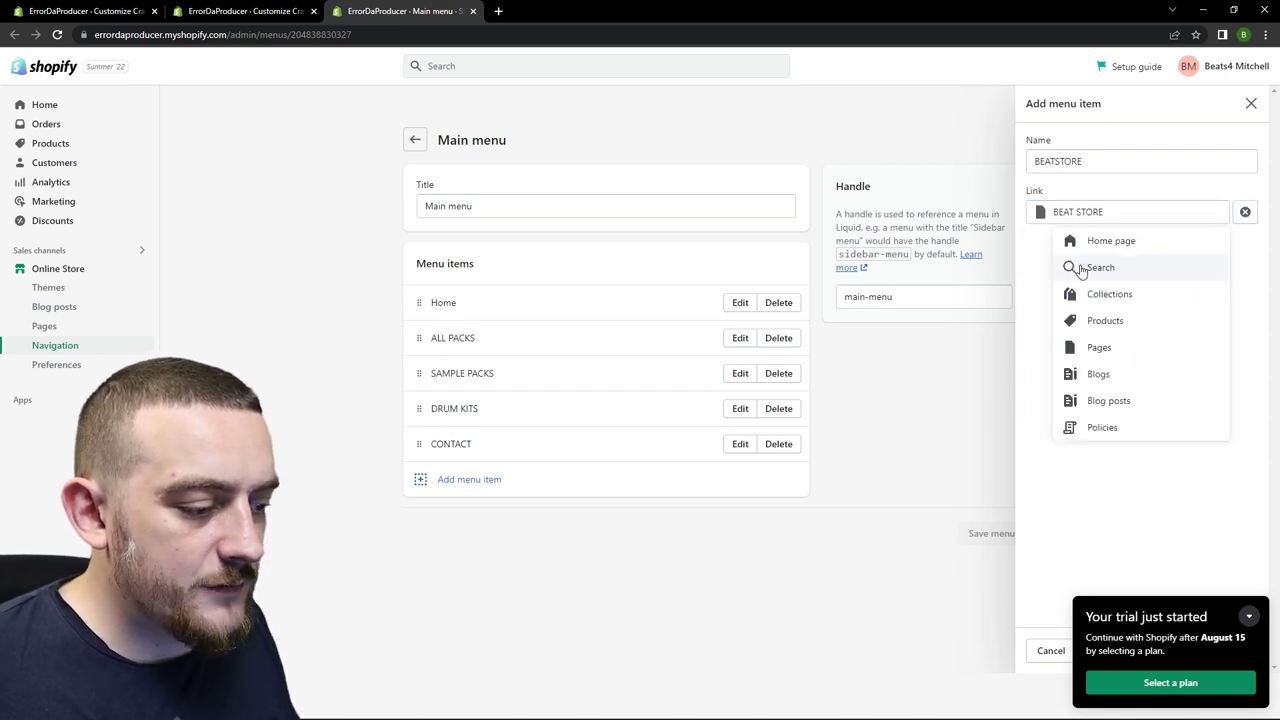
key("Return")
mouse_move(423, 480)
left_mouse_down()
mouse_move(431, 446)
mouse_move(429, 465)
left_mouse_up()
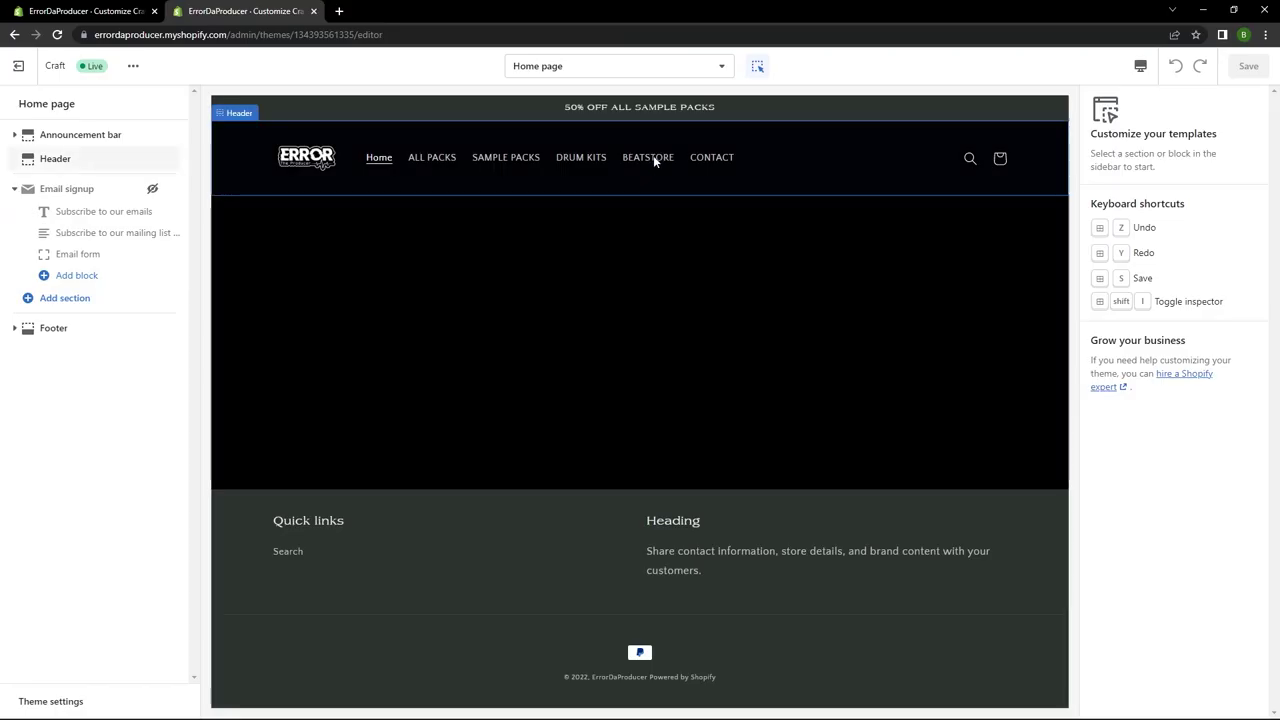
On the BEAT STORE page in the theme editor, hide the Email signup section and add a Custom Liquid section.
left_click(653, 157)
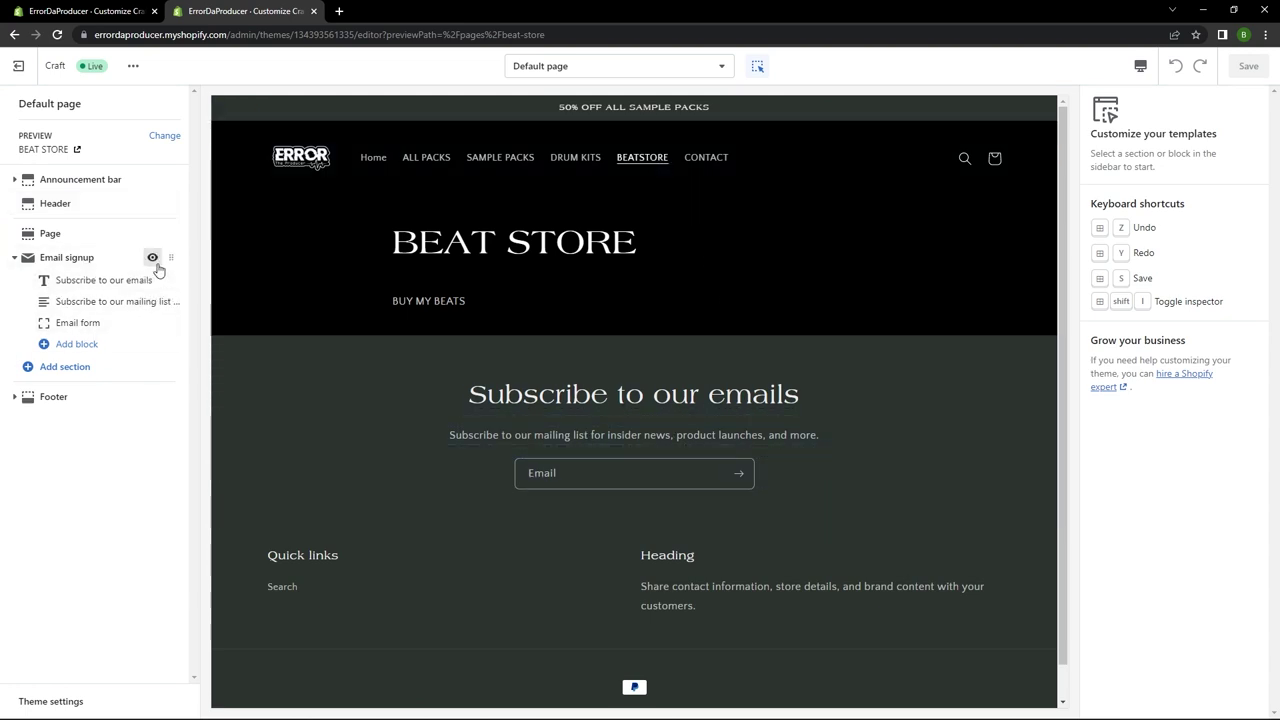
left_click(151, 258)
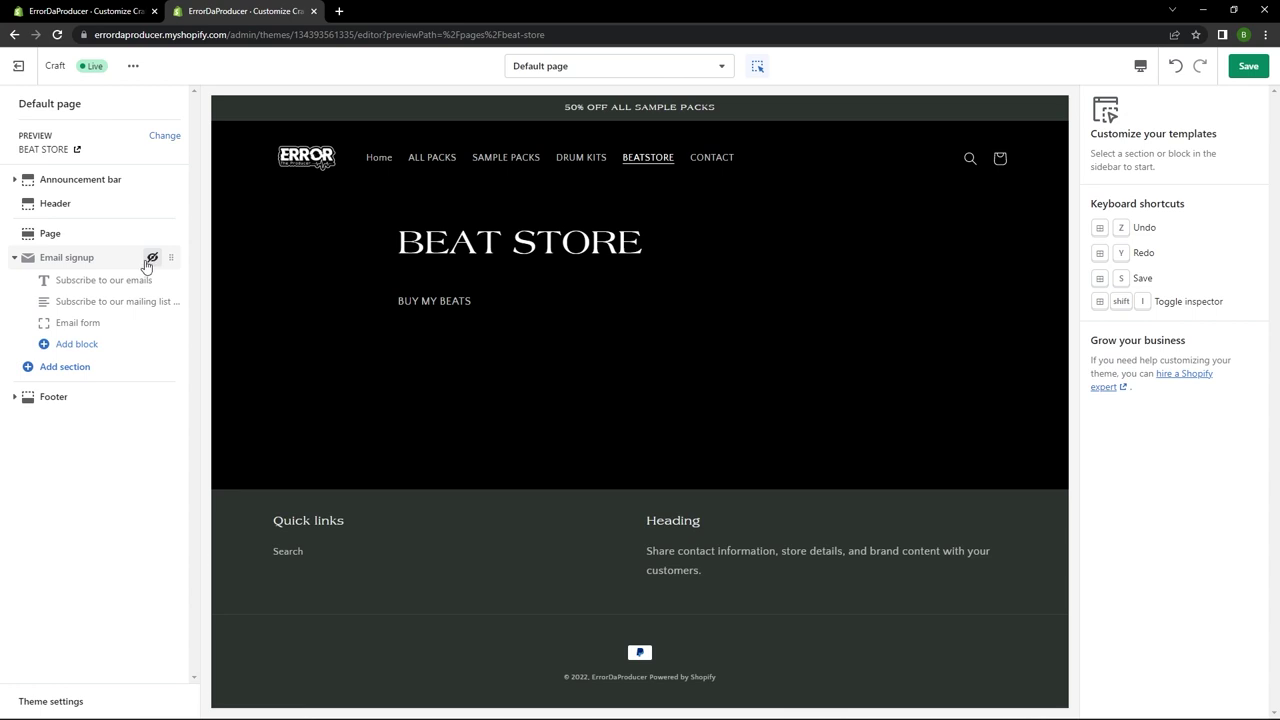
left_click(59, 372)
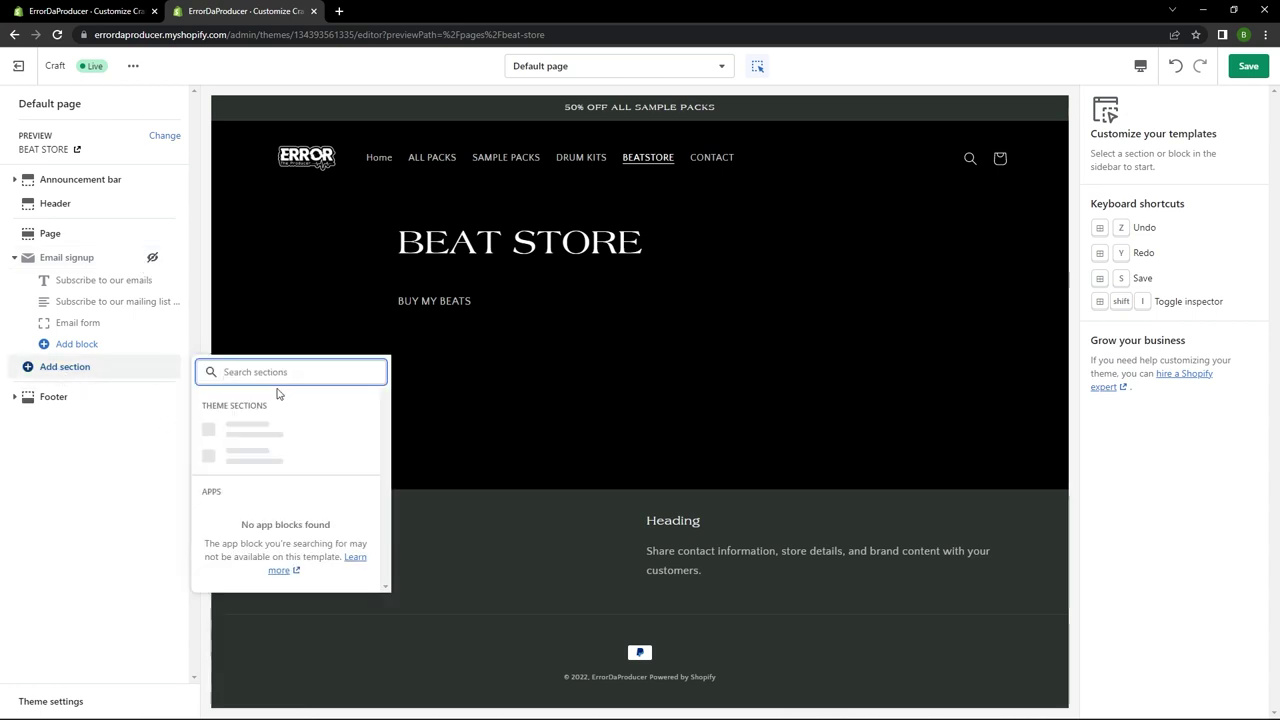
type("custom l")
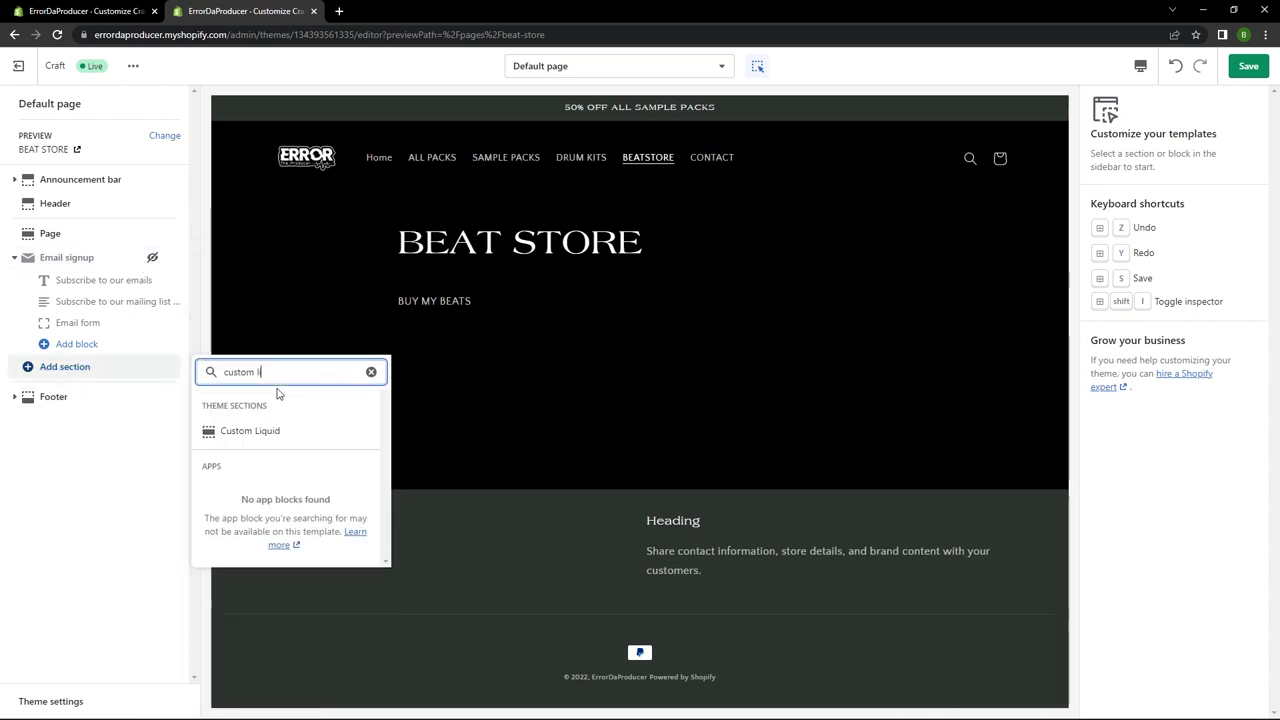
left_click(255, 429)
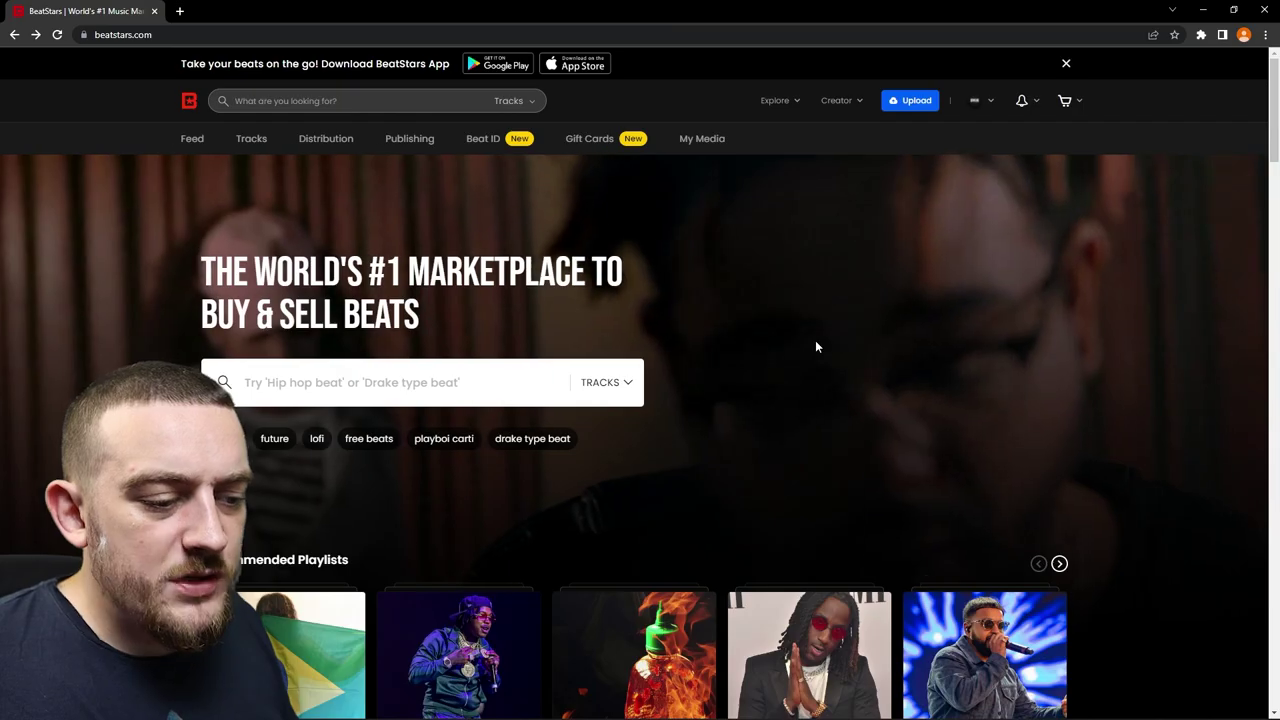
Switch to BeatStars and copy the general embed code of the Blaze Pro player.
mouse_move(690, 138)
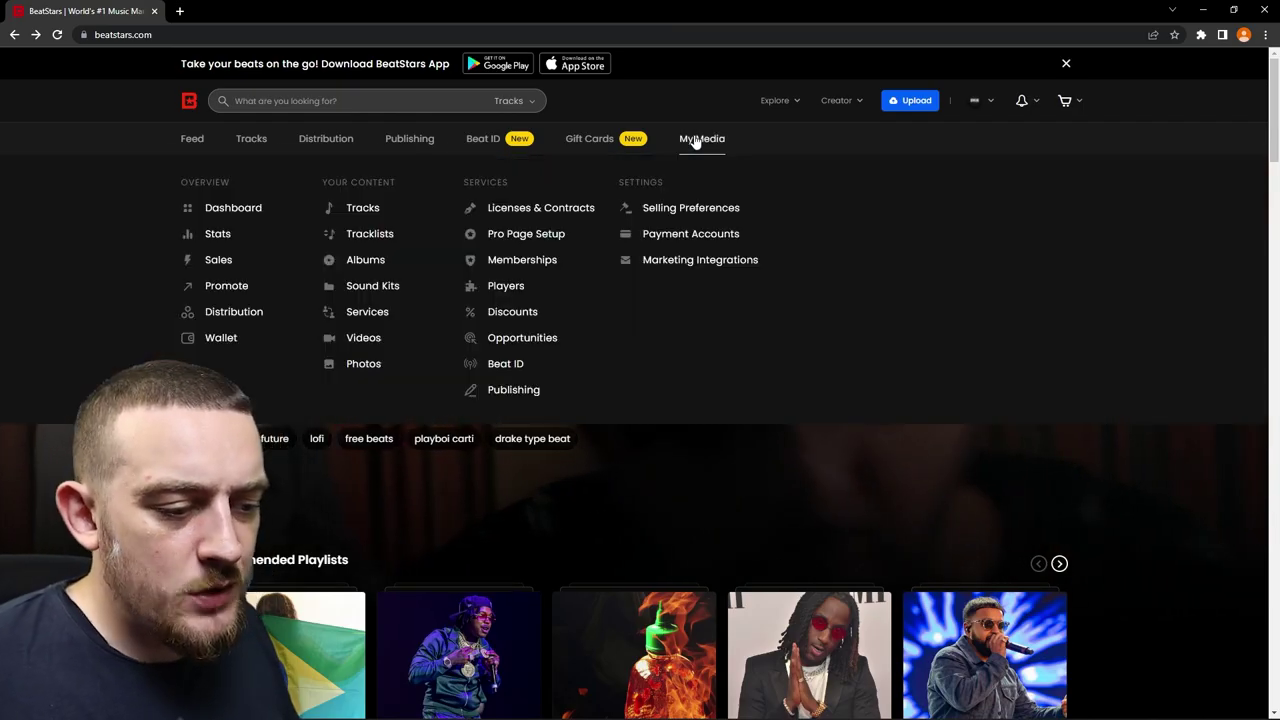
left_click(505, 287)
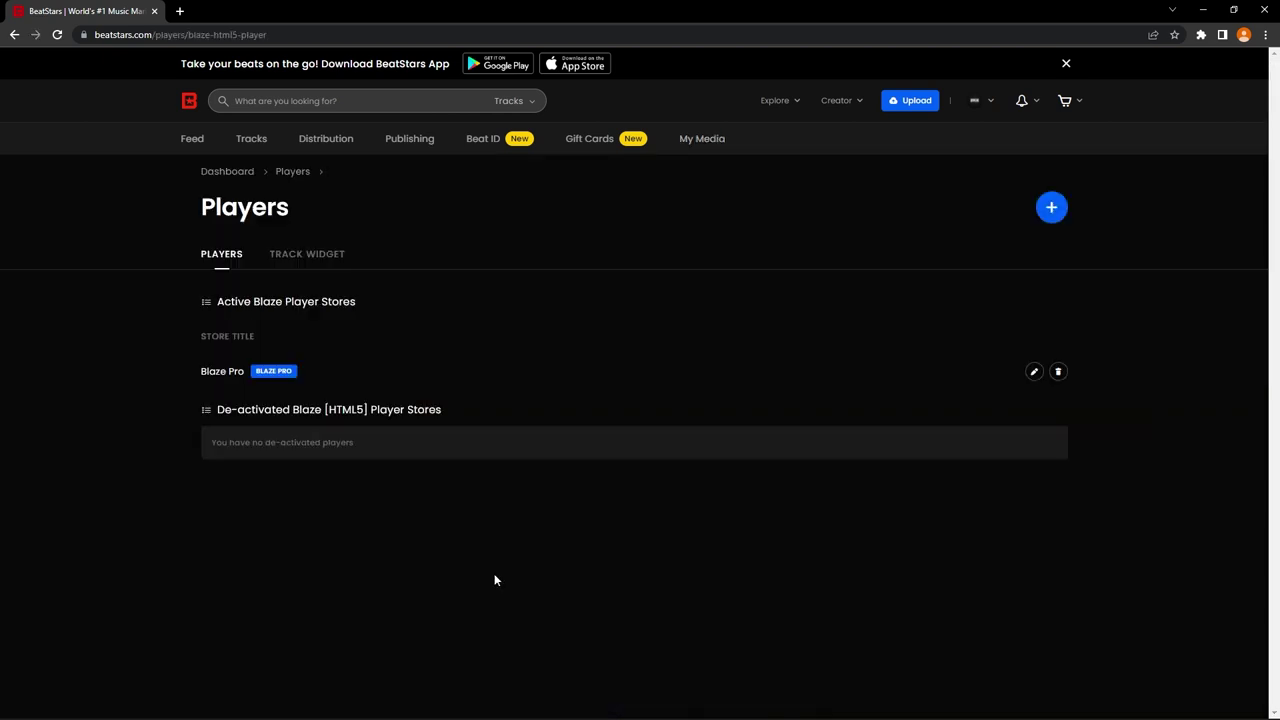
left_click(1035, 373)
scroll(1147, 337, "down", 10)
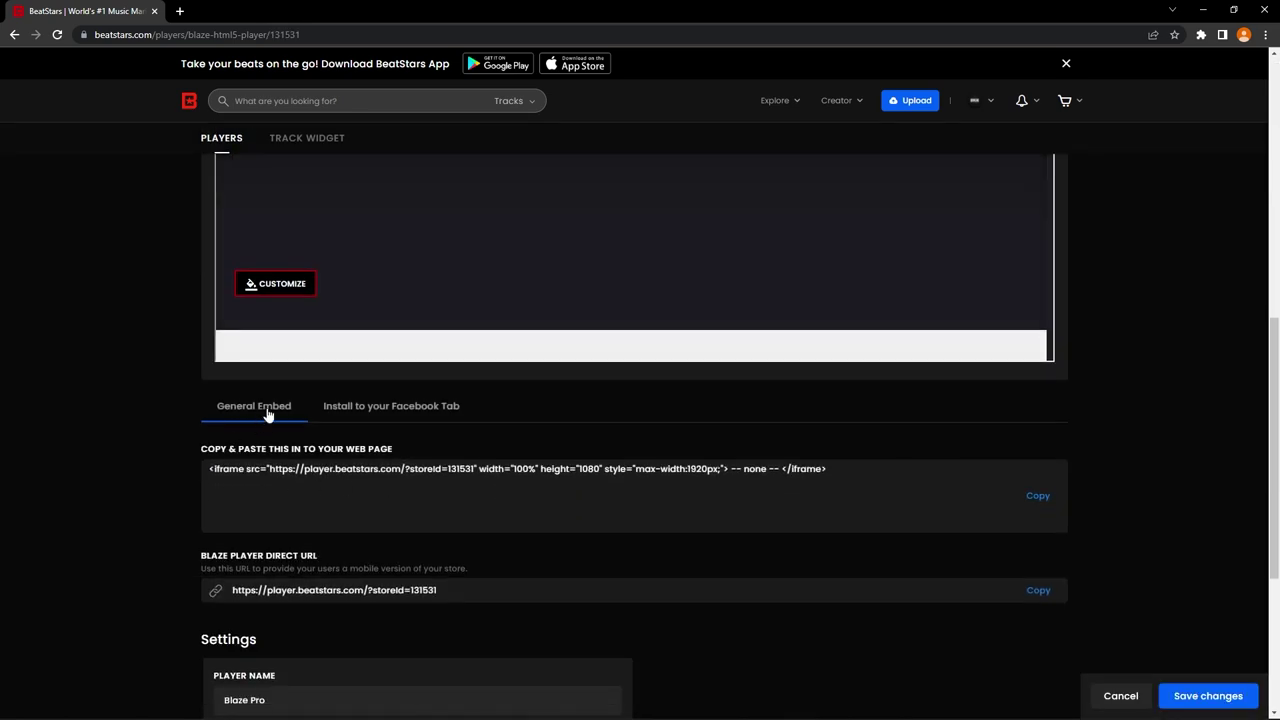
left_click(1038, 497)
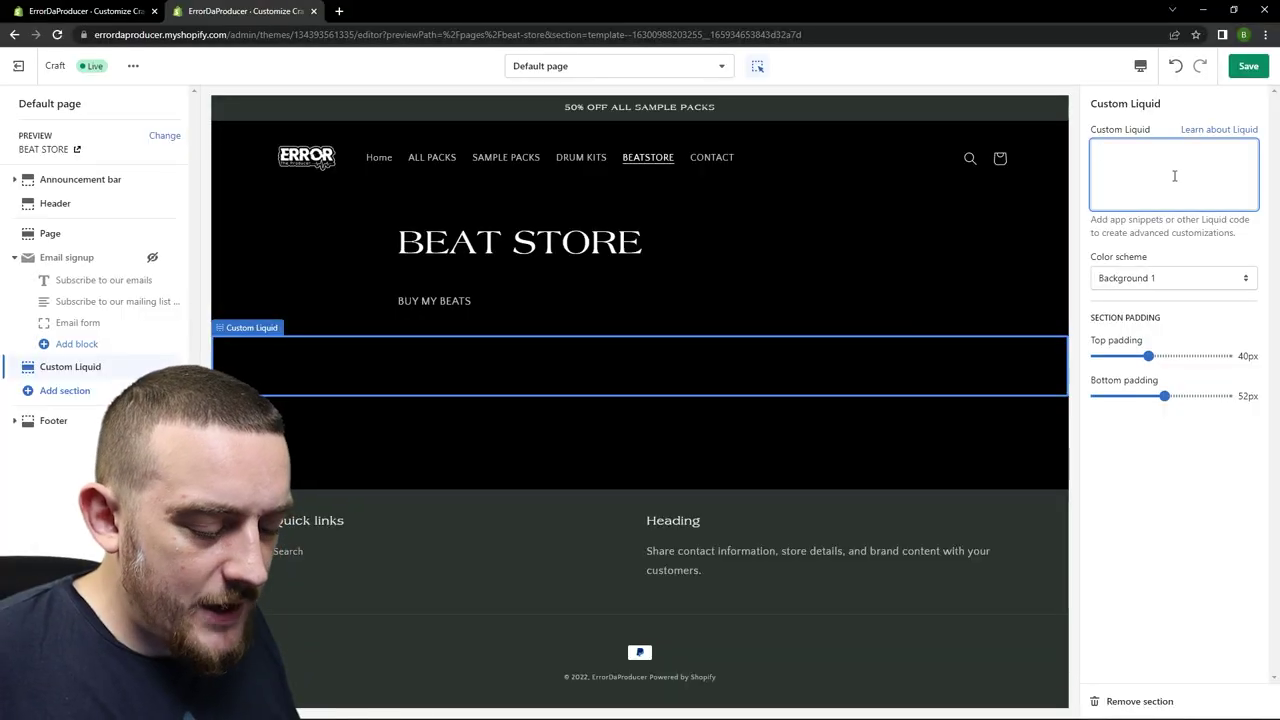
Back in Shopify, paste the player embed code into the Custom Liquid section and look through the embedded beat store.
key("ctrl+v")
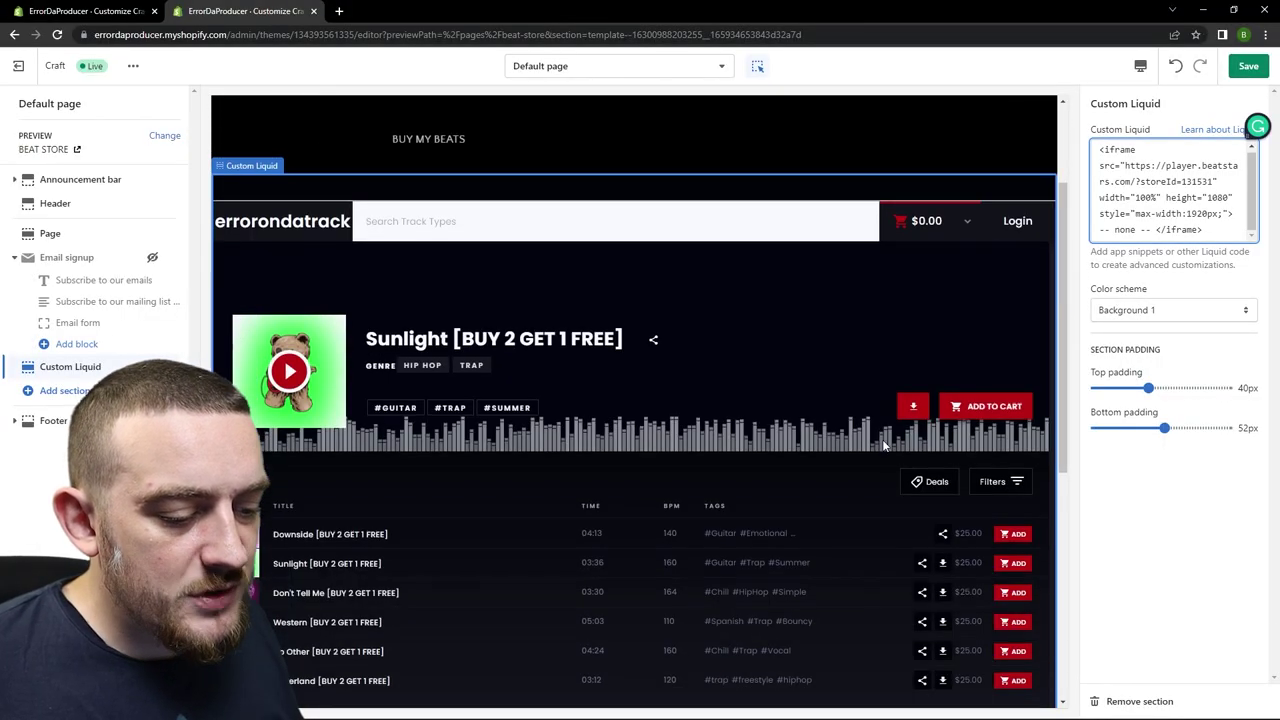
scroll(776, 454, "down", 5)
scroll(781, 473, "up", 5)
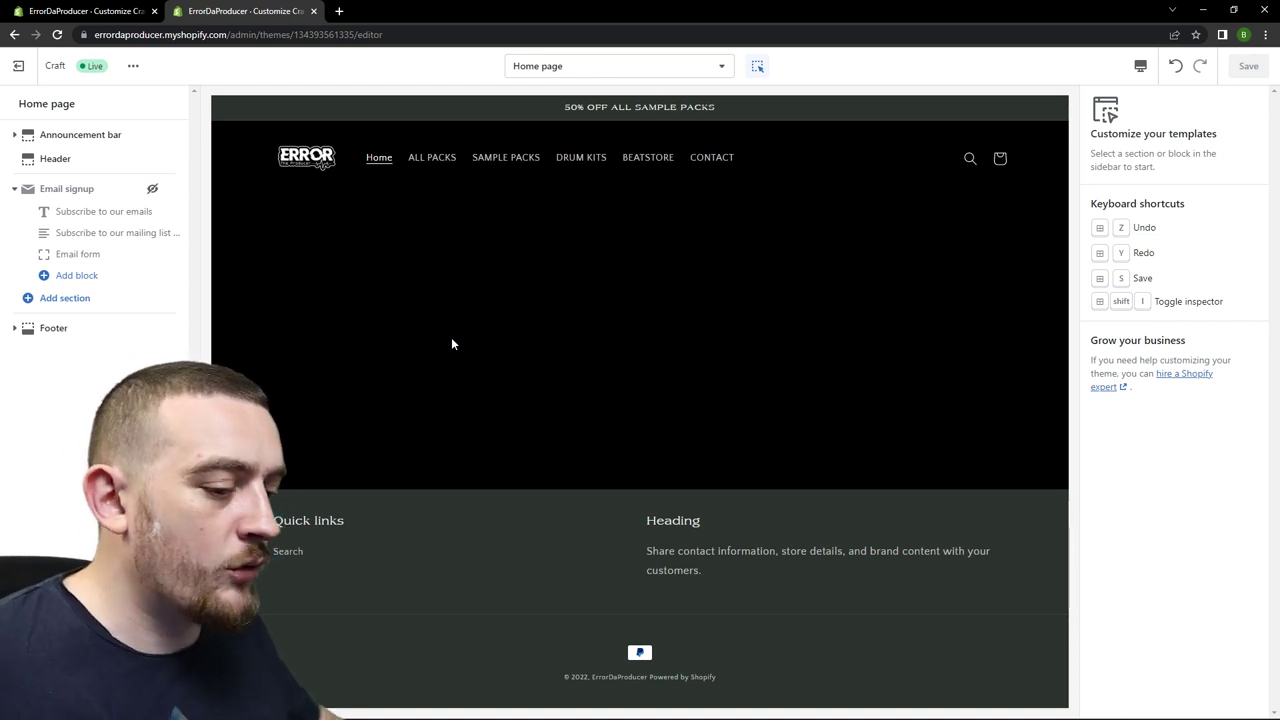
Add an Image banner section to the home page, hide its heading, text and buttons, and upload Untitled-2 as the first image.
left_click(58, 302)
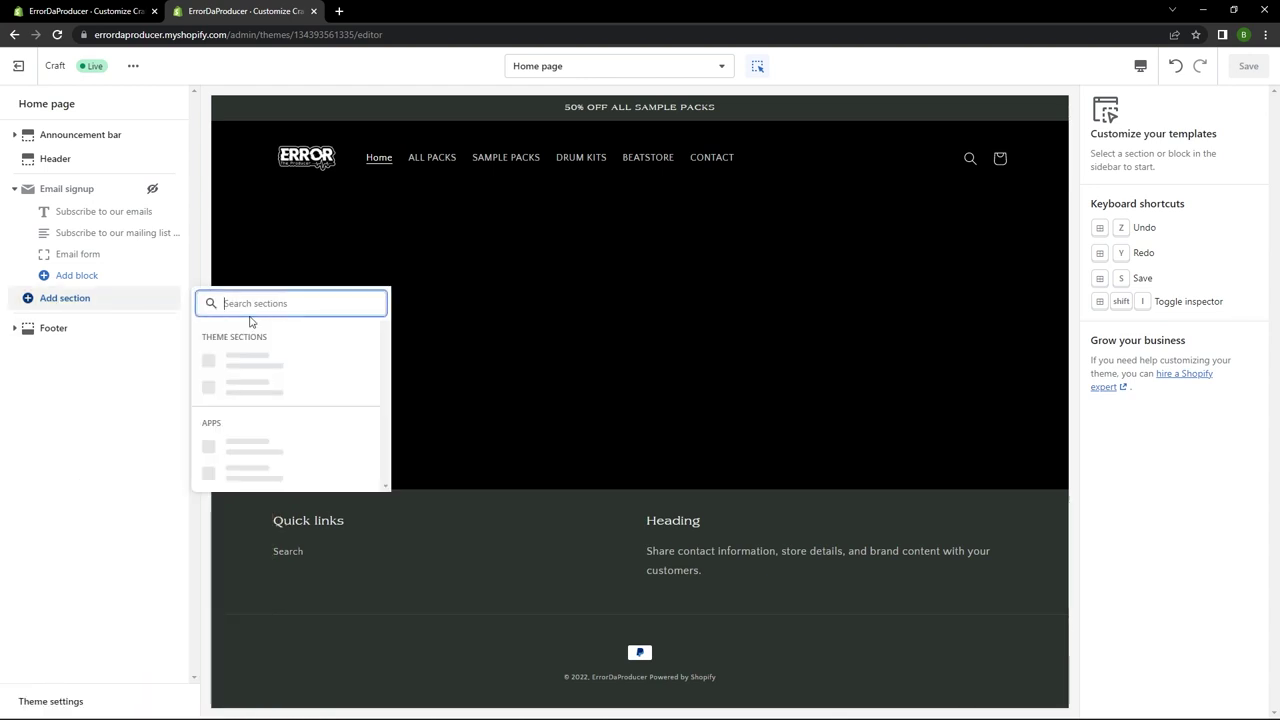
type("image")
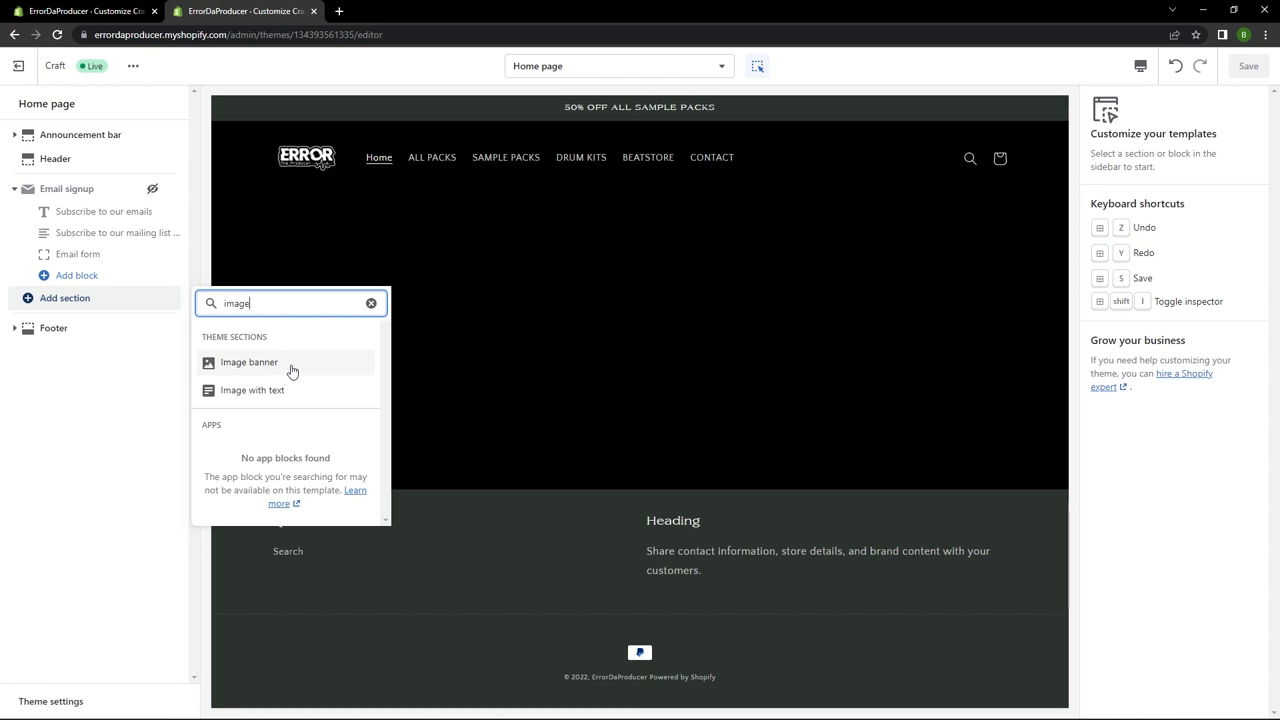
left_click(290, 366)
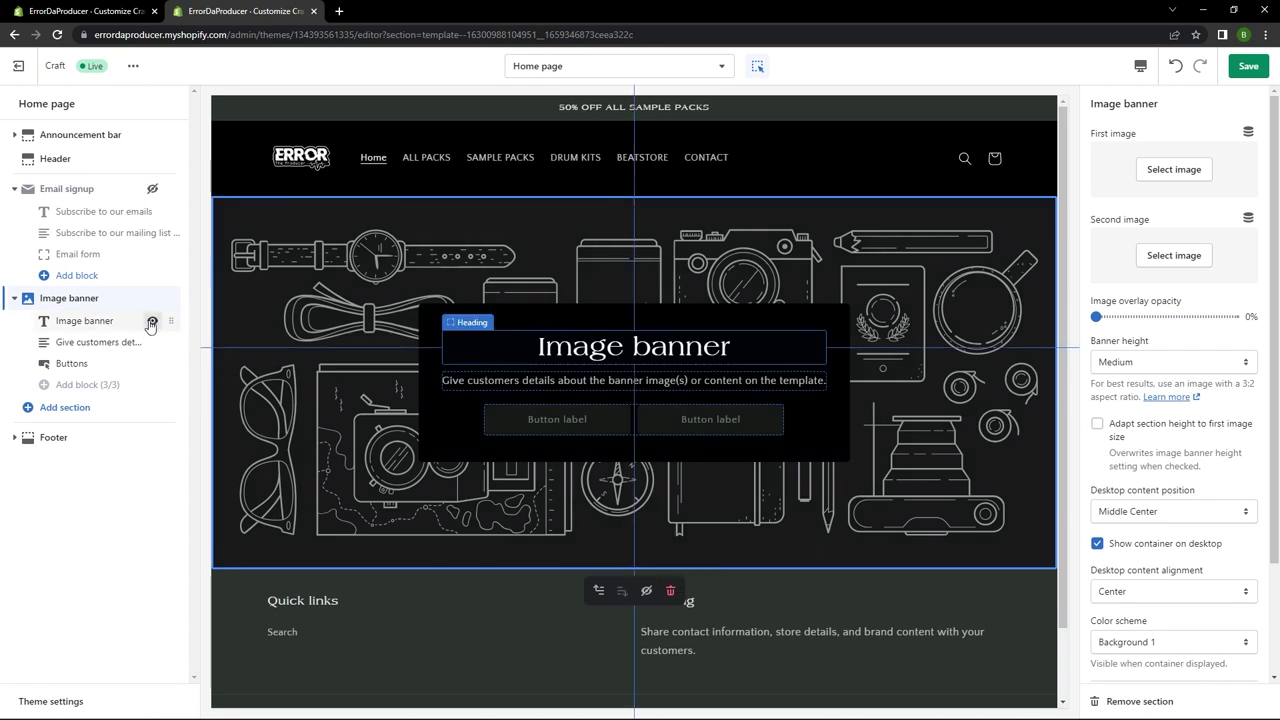
left_click(152, 321)
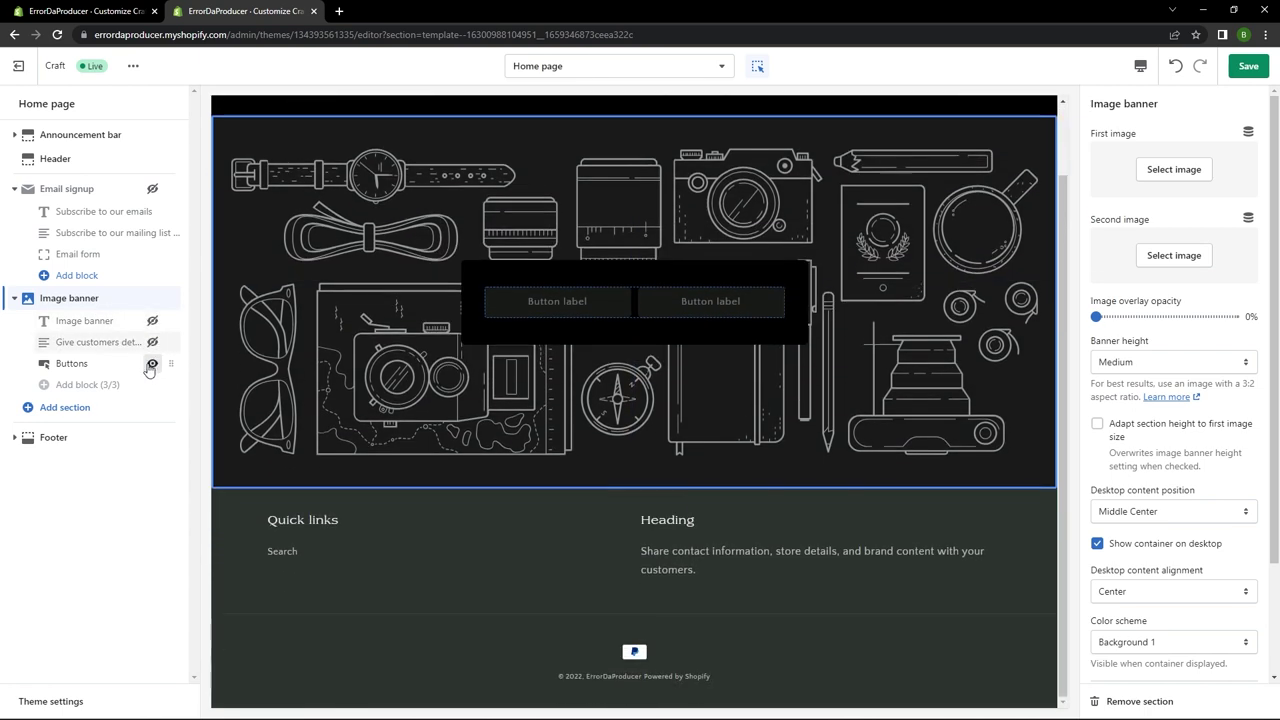
left_click(152, 363)
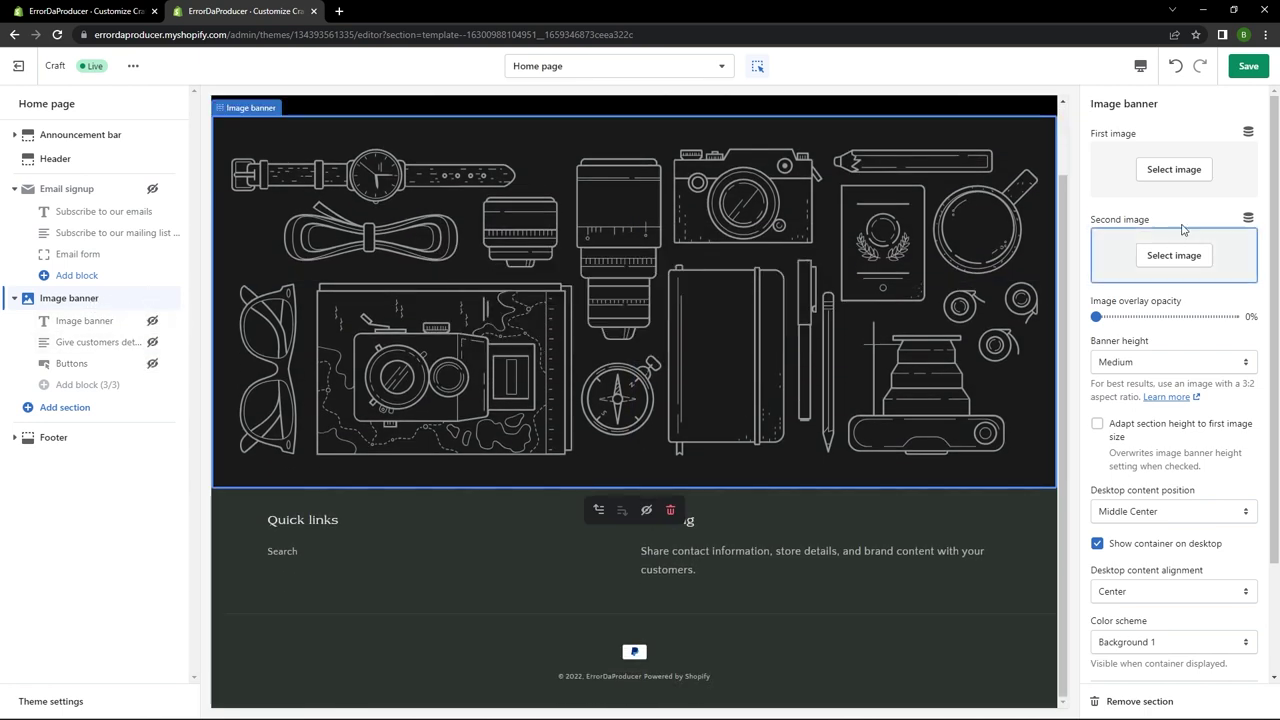
left_click(1175, 170)
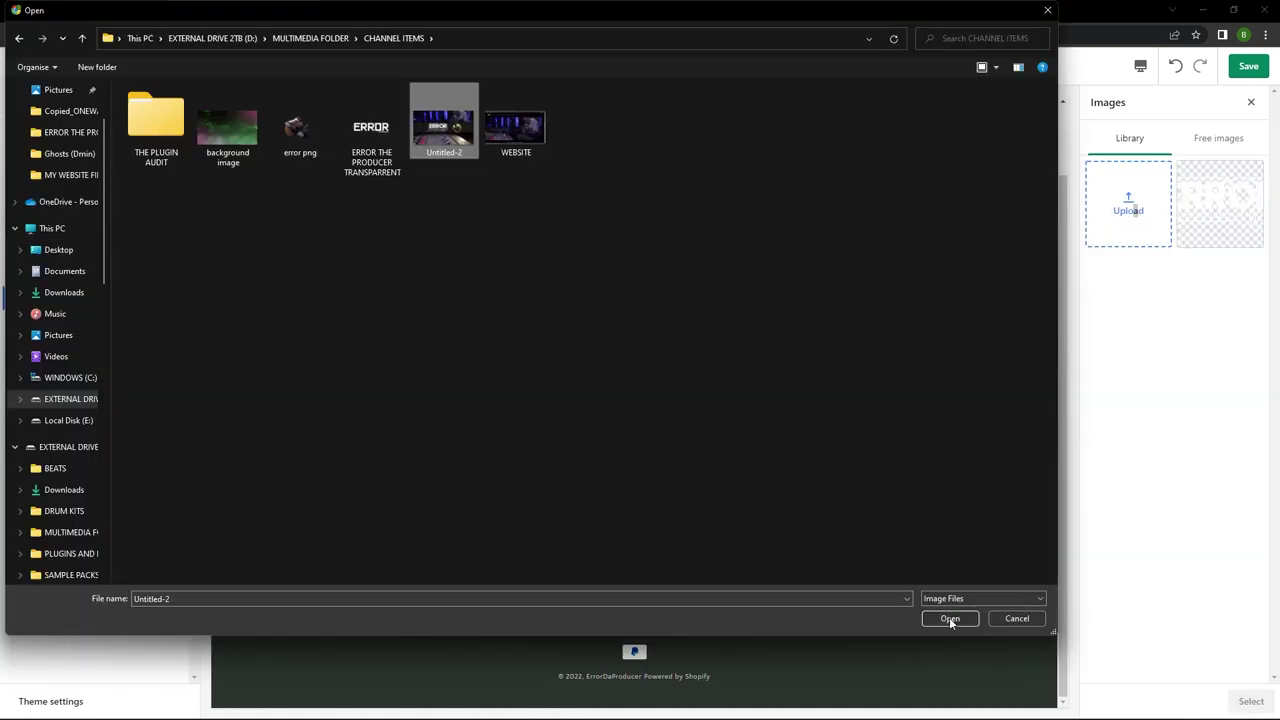
left_click(951, 618)
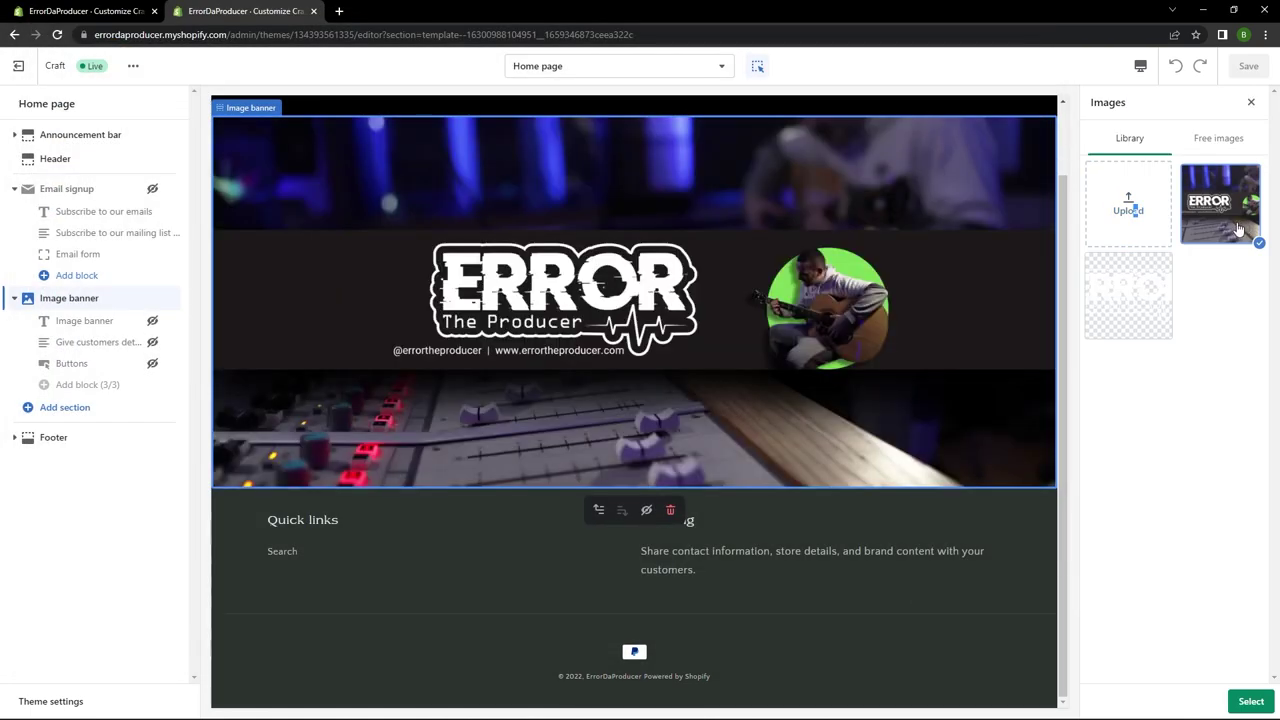
Add an Image with text section below the image banner on the home page.
left_click(60, 408)
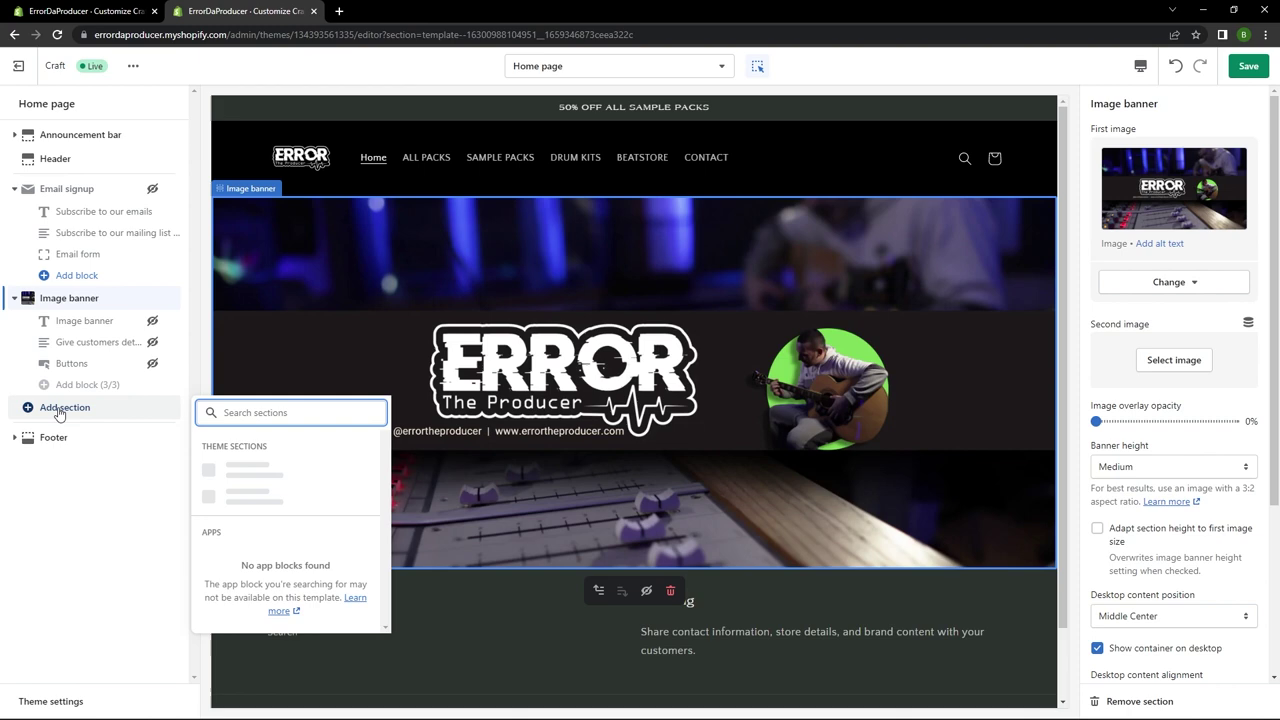
type("image")
left_click(250, 470)
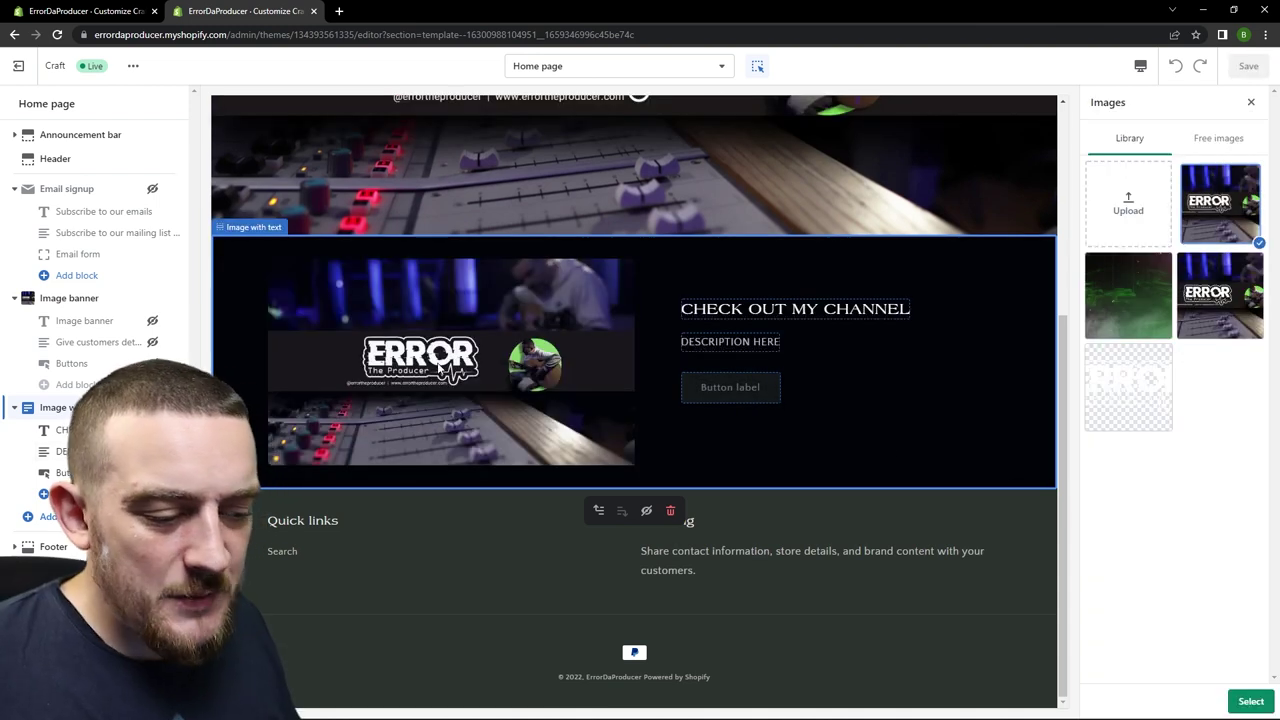
Set the button label in the CHECK OUT MY CHANNEL section to TAKE ME THERE and open its link for editing.
left_click(730, 390)
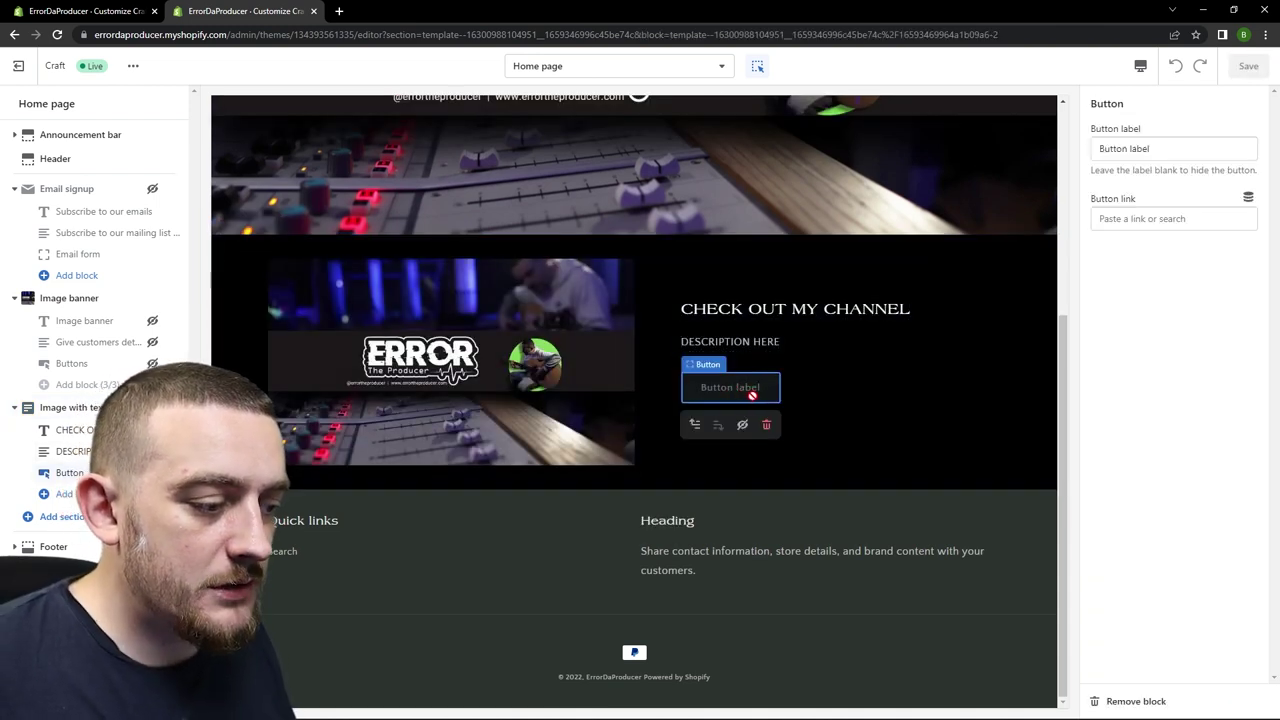
left_click(752, 395)
type("TAKE ")
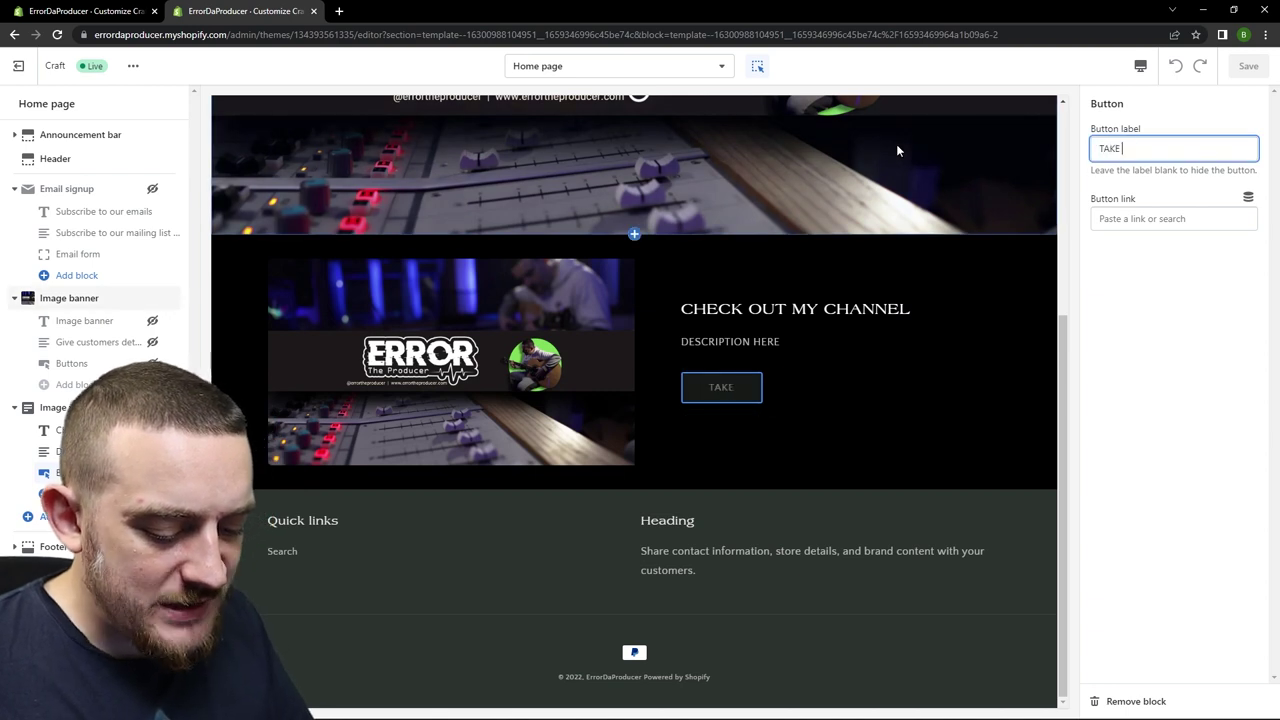
type("ME THERE!")
key("BackSpace")
left_click(1147, 242)
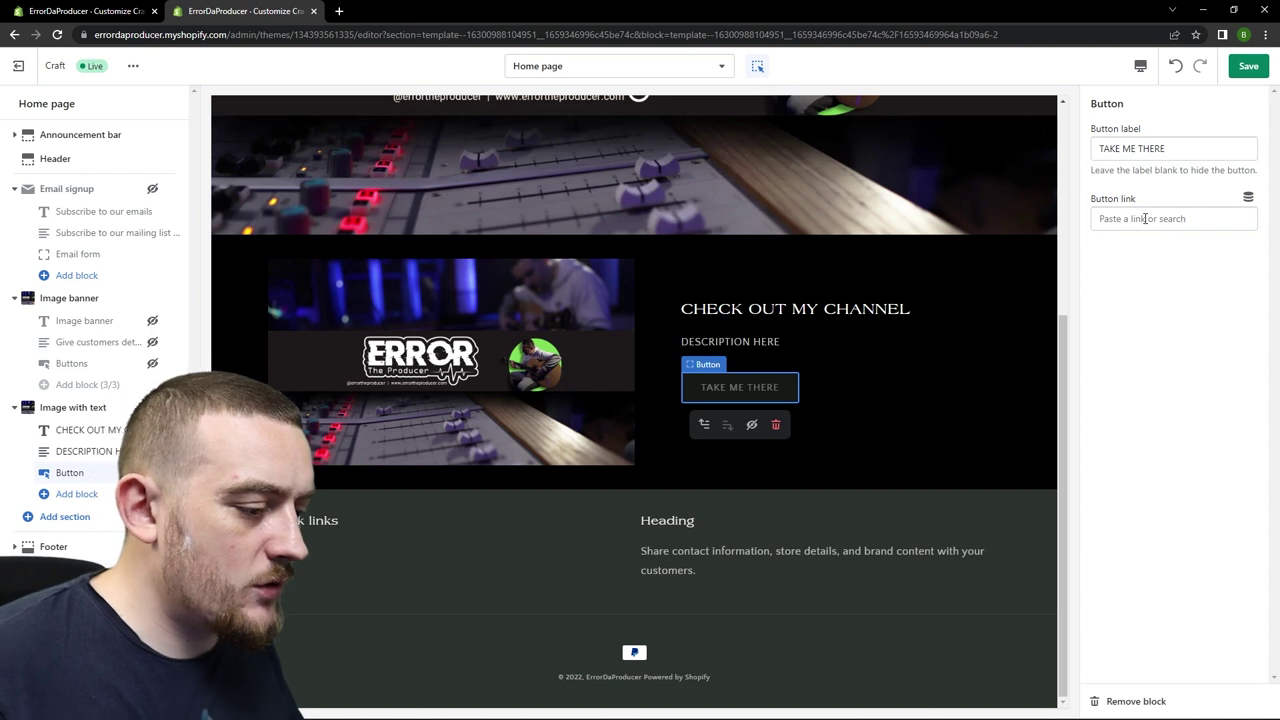
left_click(1146, 218)
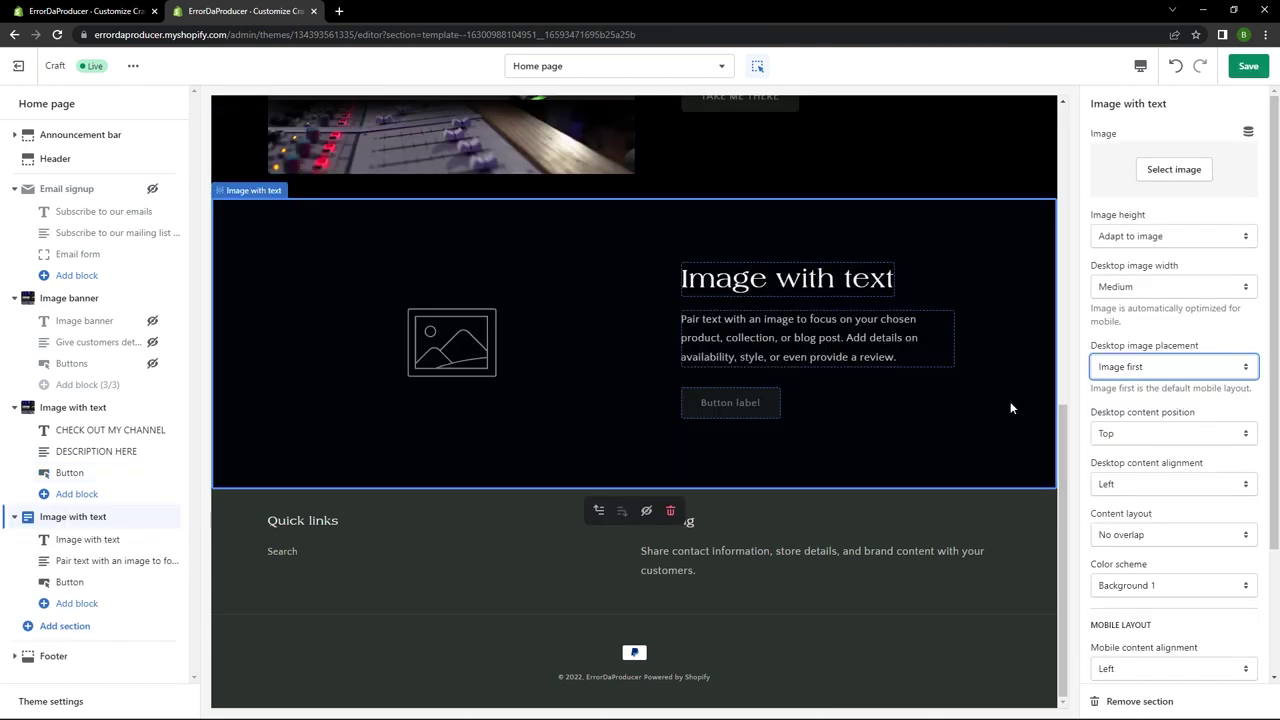
In the second Image with text section, set the desktop image placement to Image second and link the button to the ALL PACKS collection.
left_click(1158, 366)
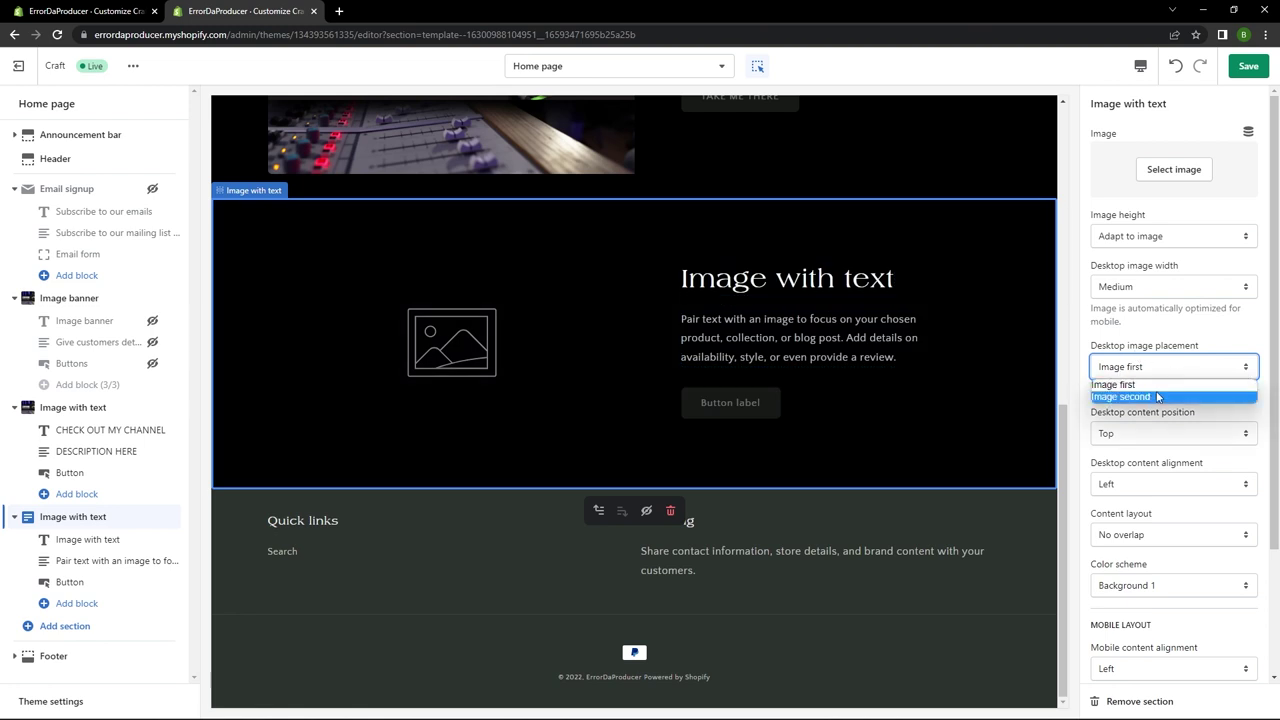
left_click(1155, 400)
scroll(783, 390, "up", 4)
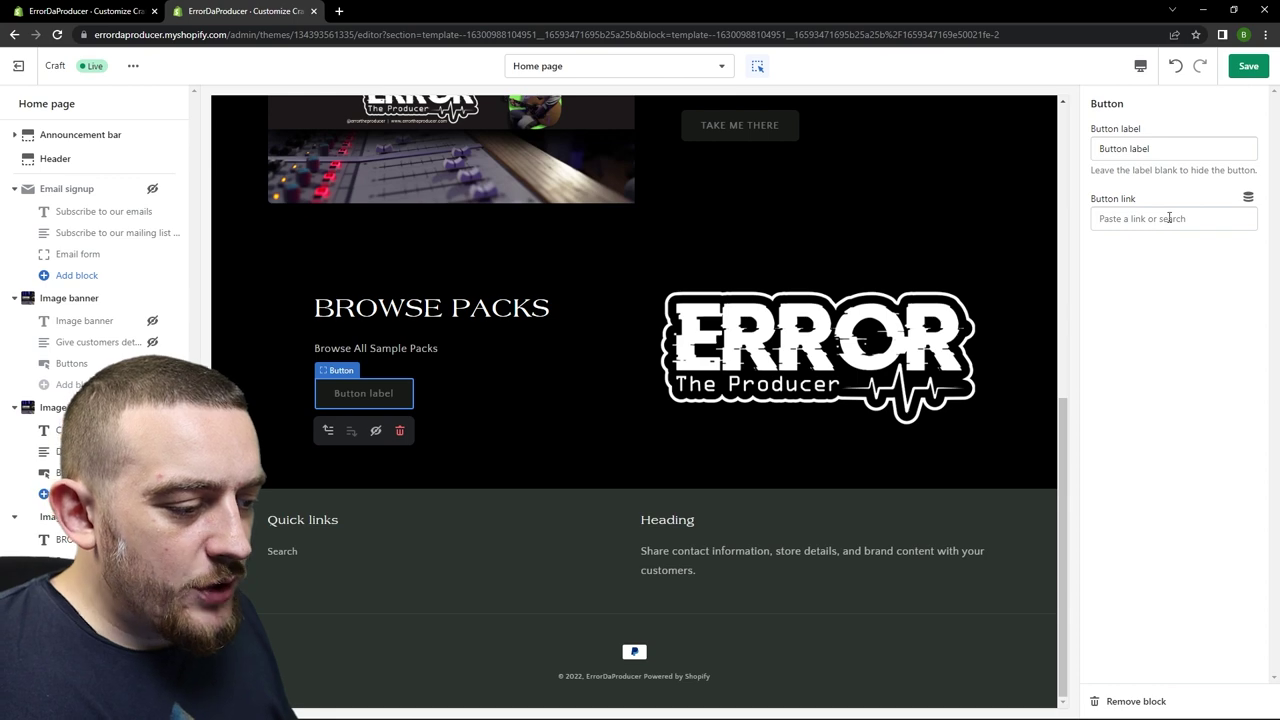
left_click(1168, 218)
left_click(1150, 250)
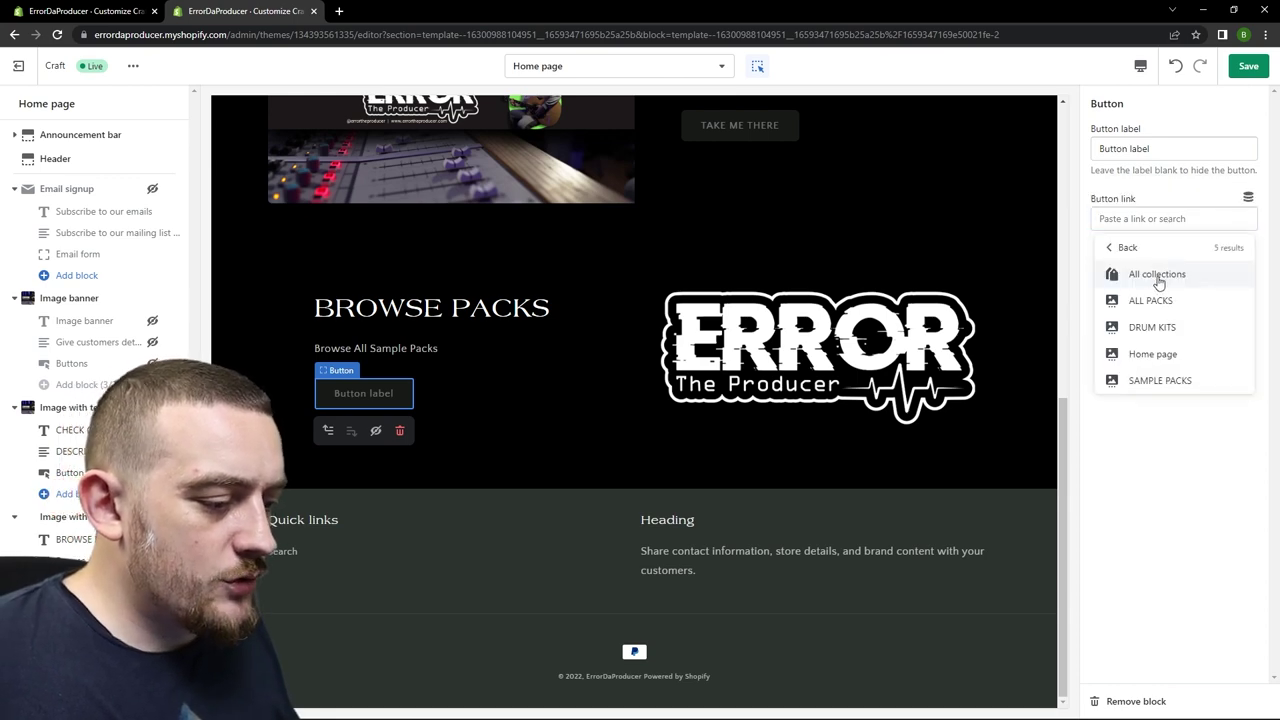
left_click(1160, 300)
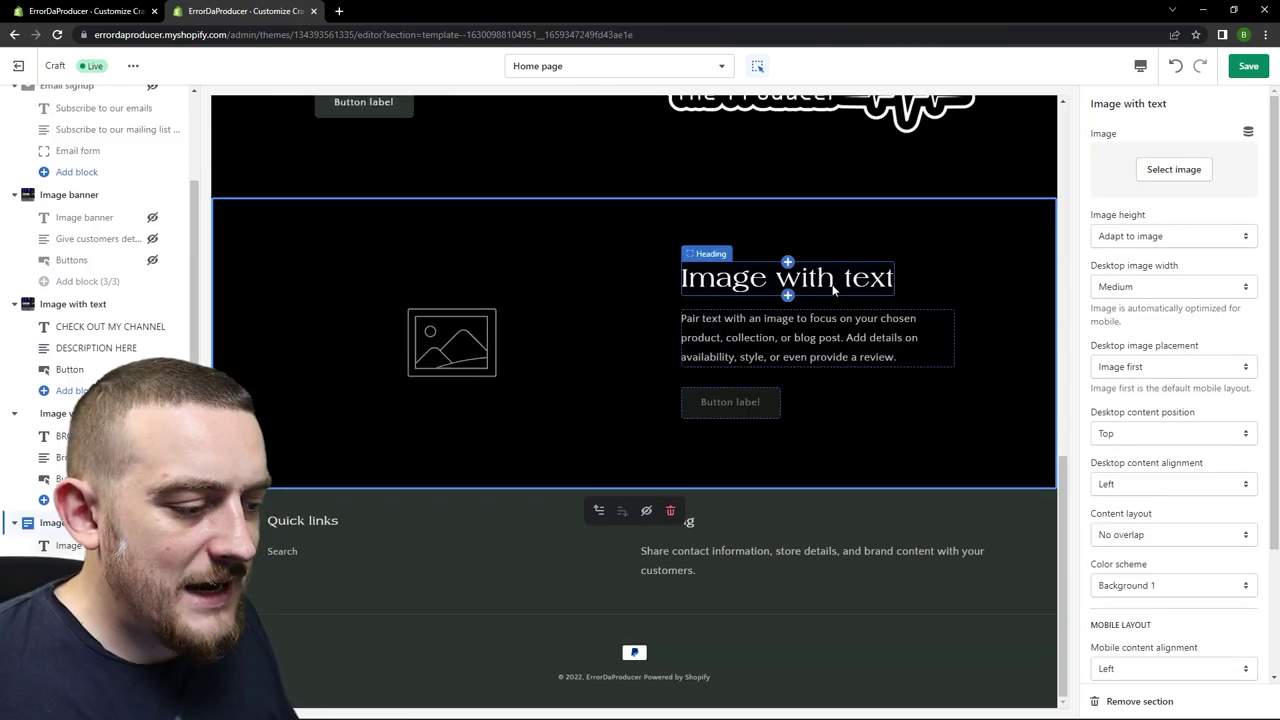
Change the third Image with text section's heading to DRUM KITS and link its button to the DRUM KITS collection.
left_click(786, 279)
type("DRUM KIT")
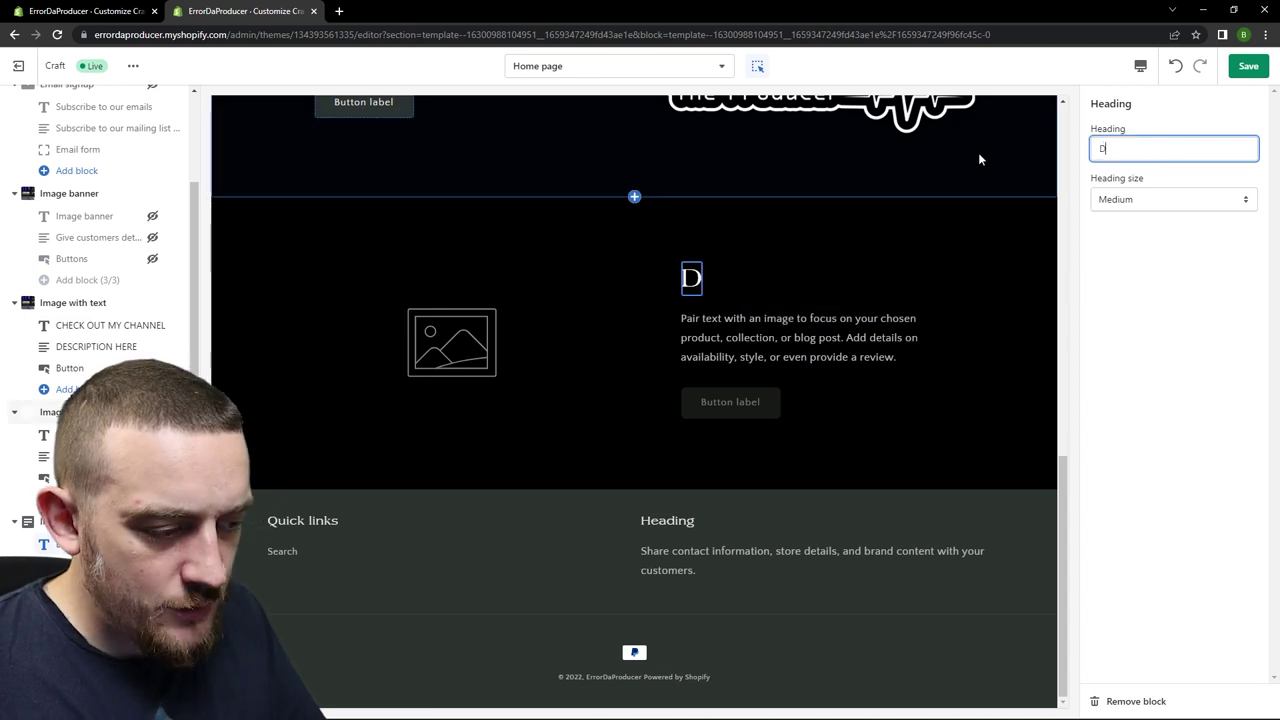
type("S")
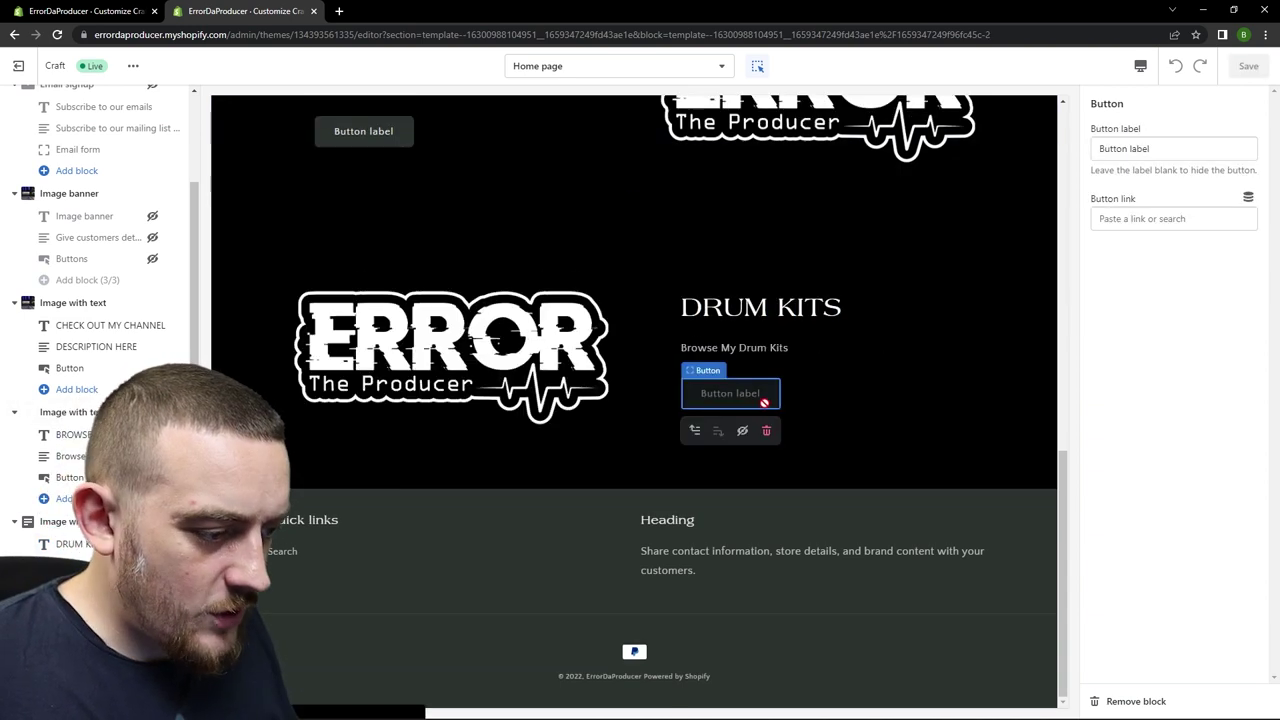
left_click(1199, 218)
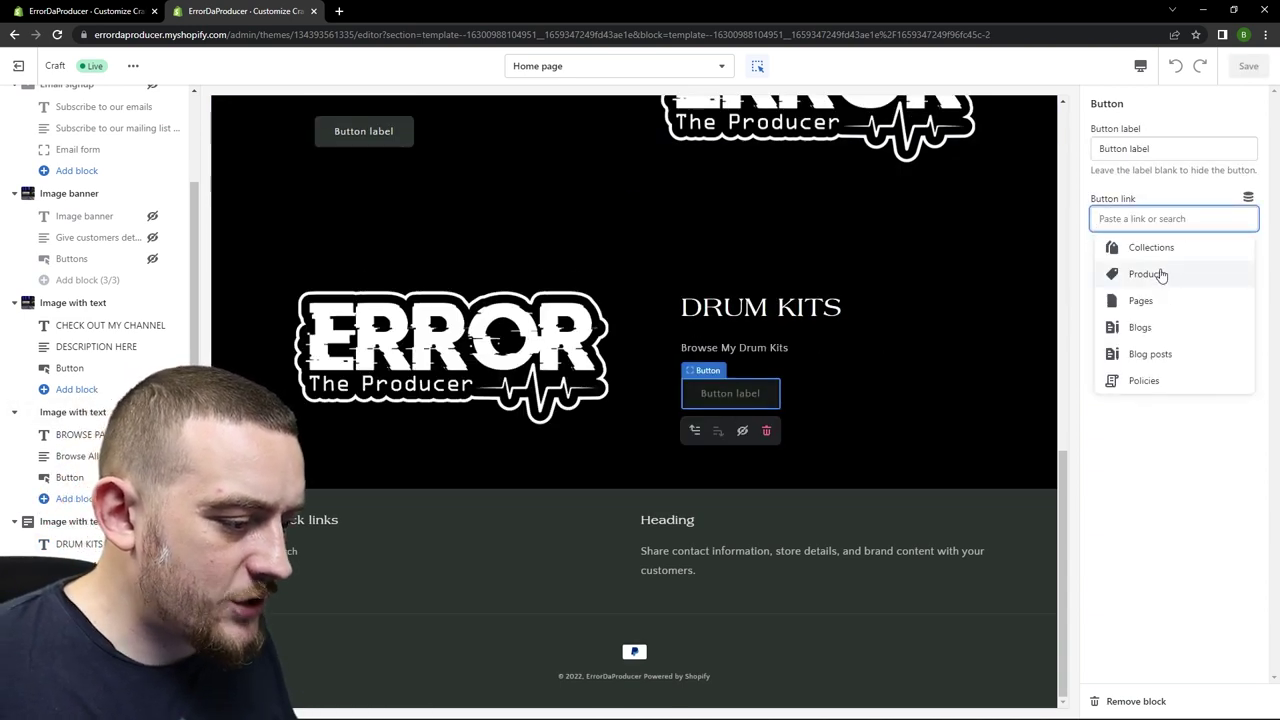
left_click(1160, 255)
left_click(1152, 327)
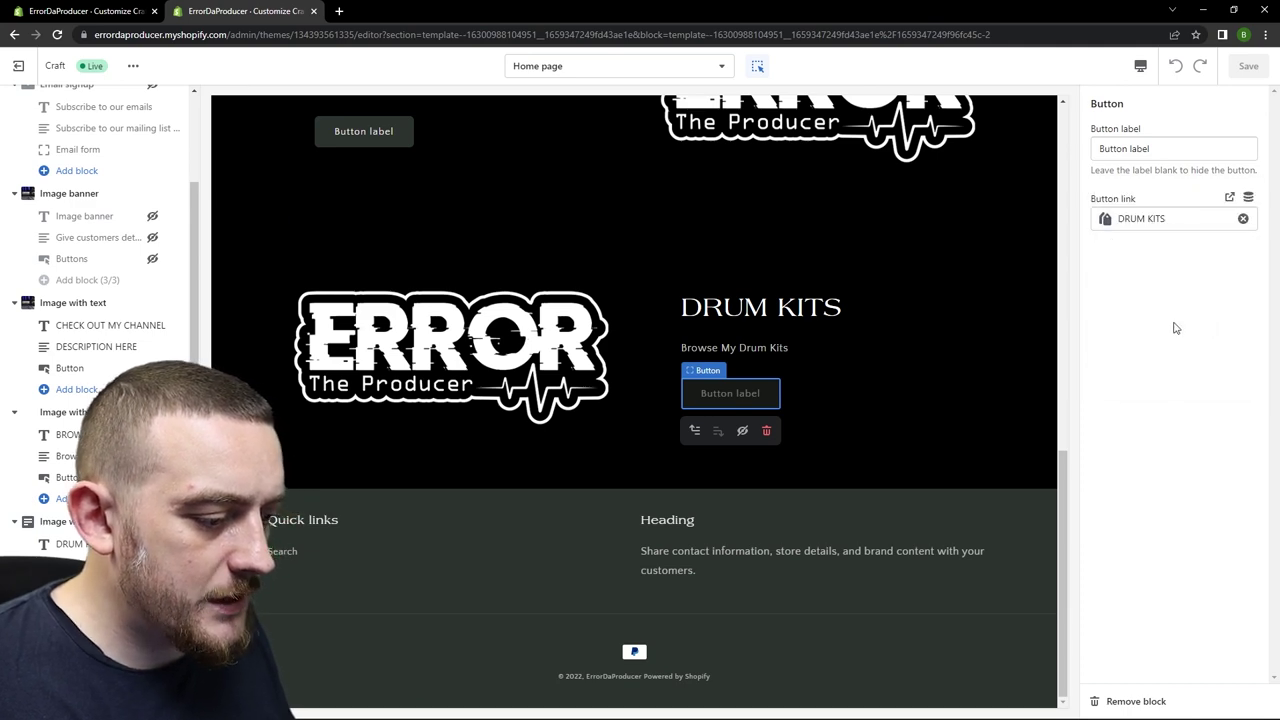